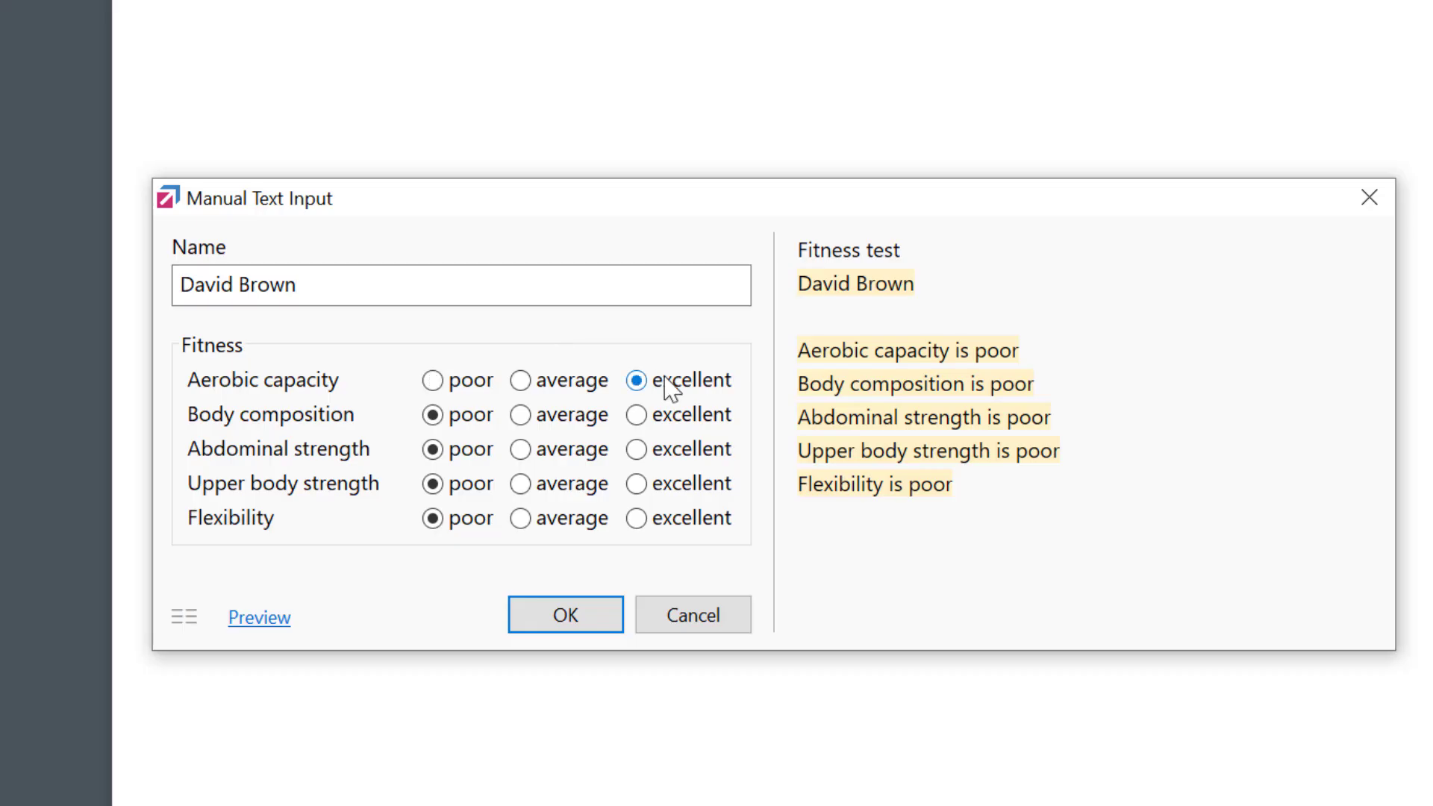
Rate body composition average, abdominal strength excellent and flexibility average in the fitness form, and submit it.
click(570, 418)
click(672, 456)
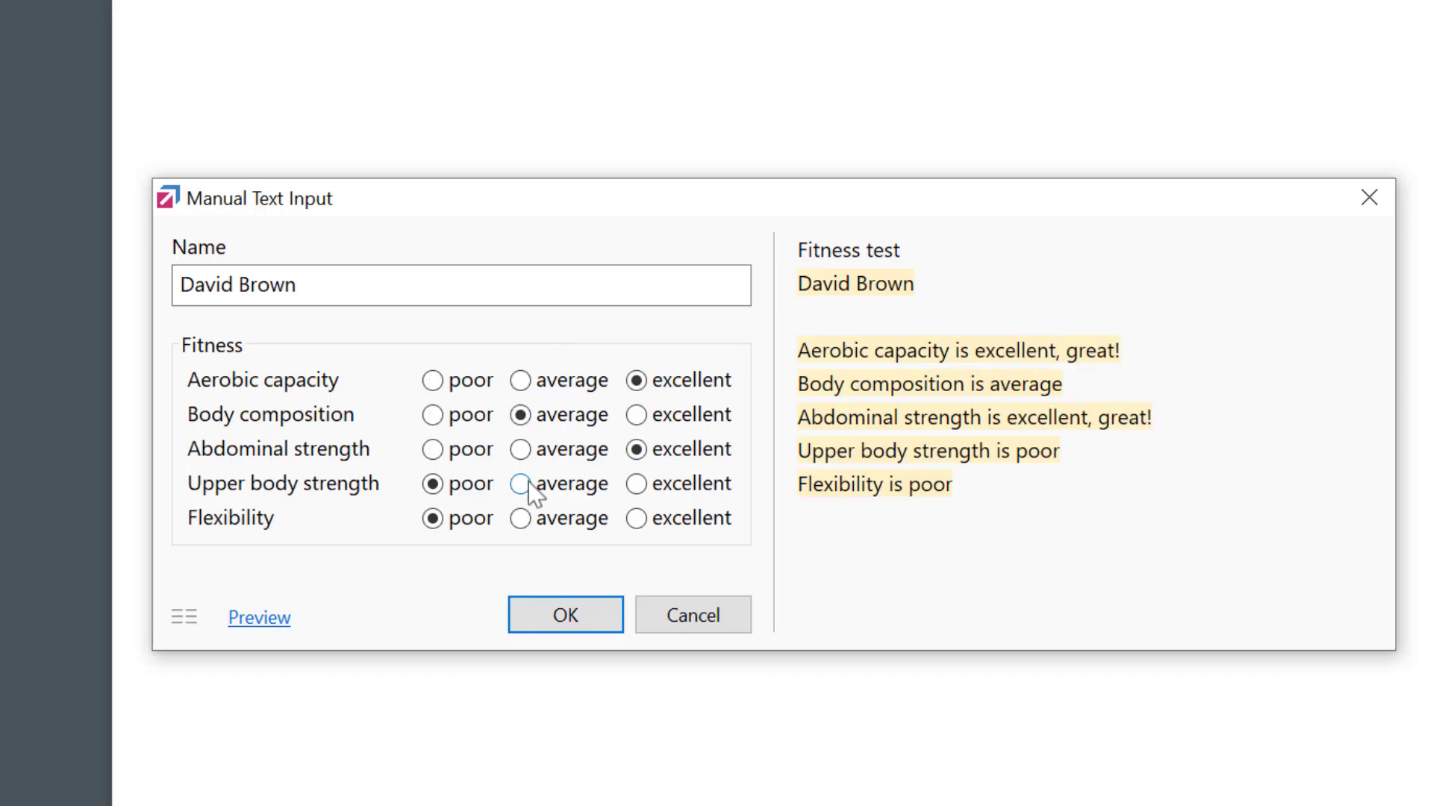
click(573, 520)
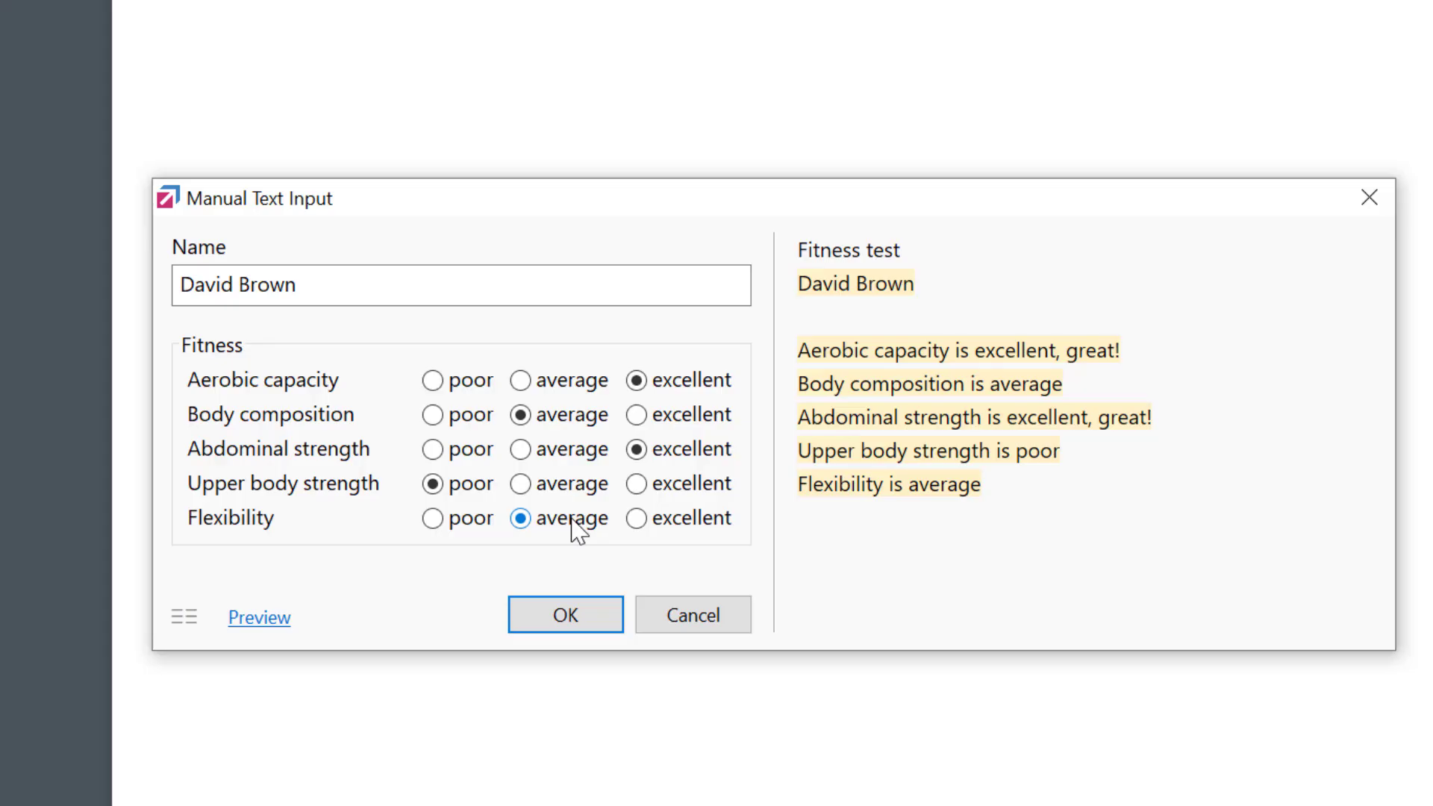
click(593, 615)
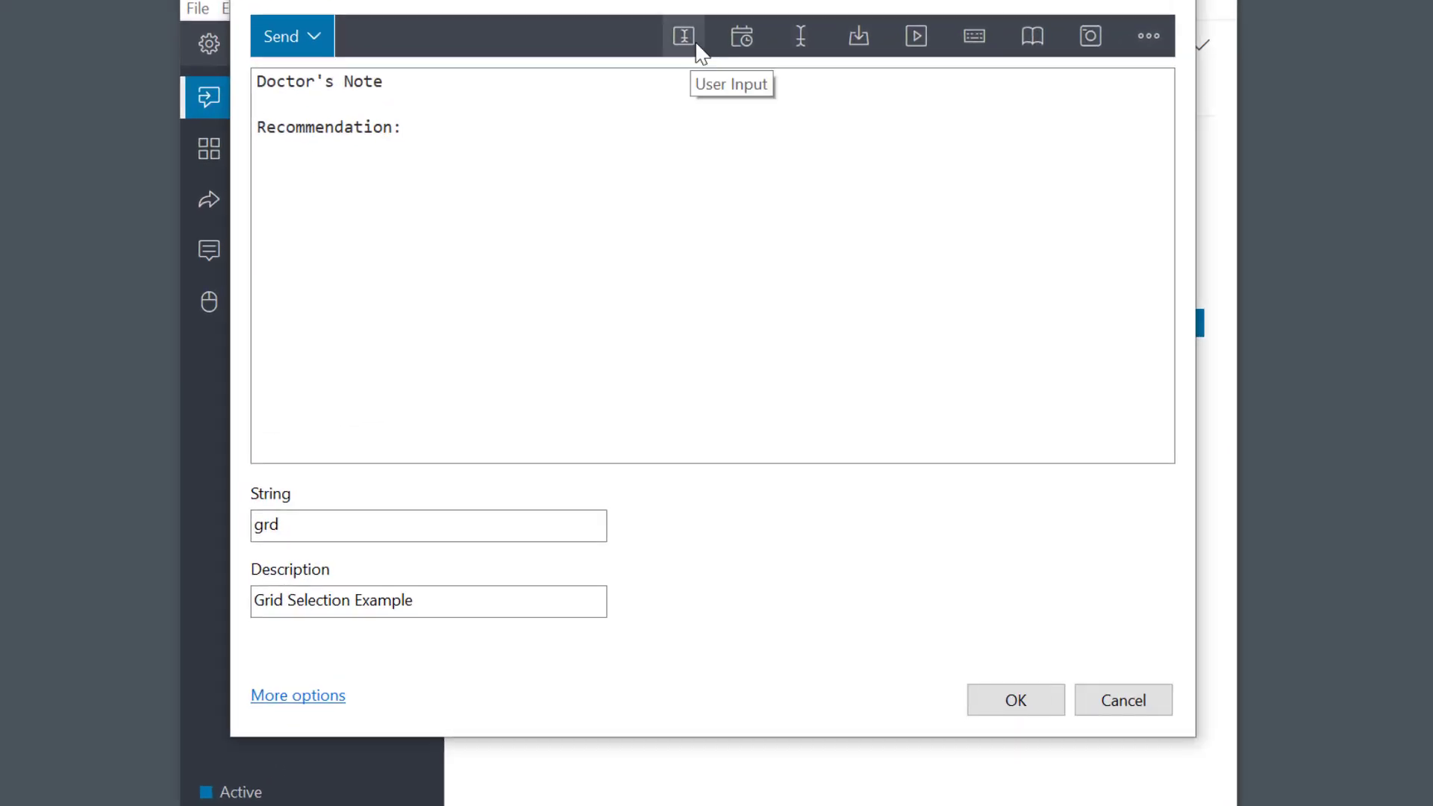
Add a Grid Selection input named Symptoms of type Single below the Recommendation line.
click(697, 45)
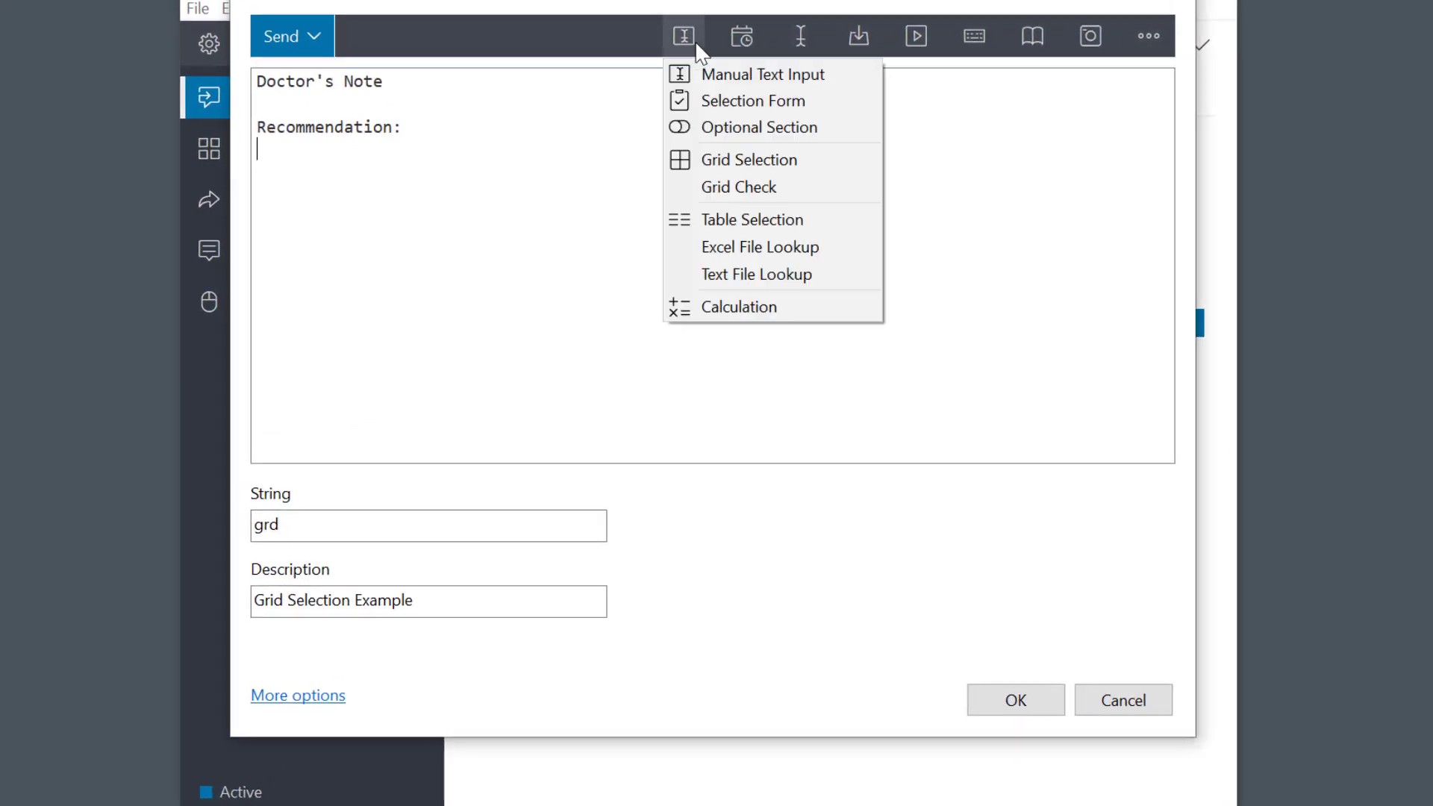
click(748, 159)
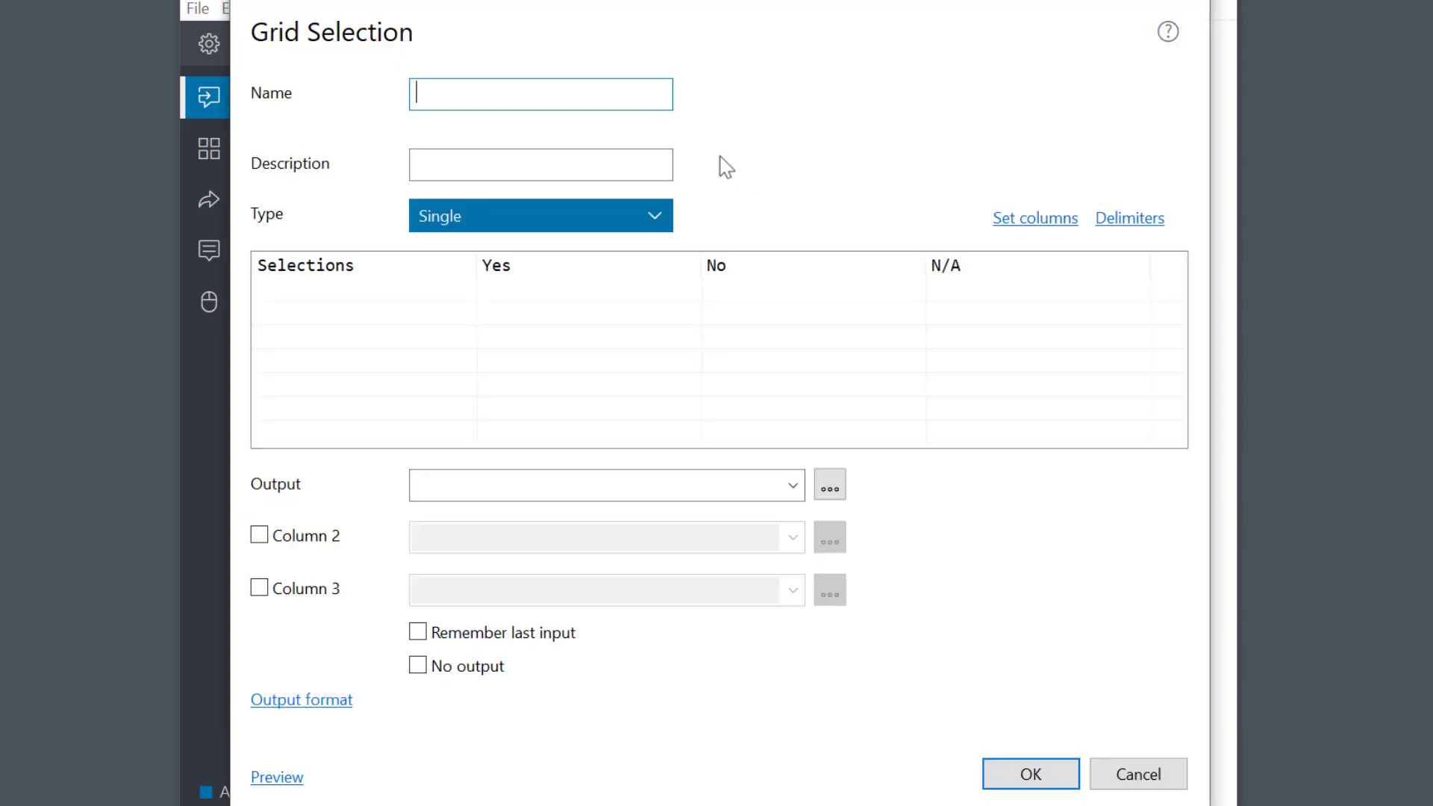
text(Symptoms)
click(597, 225)
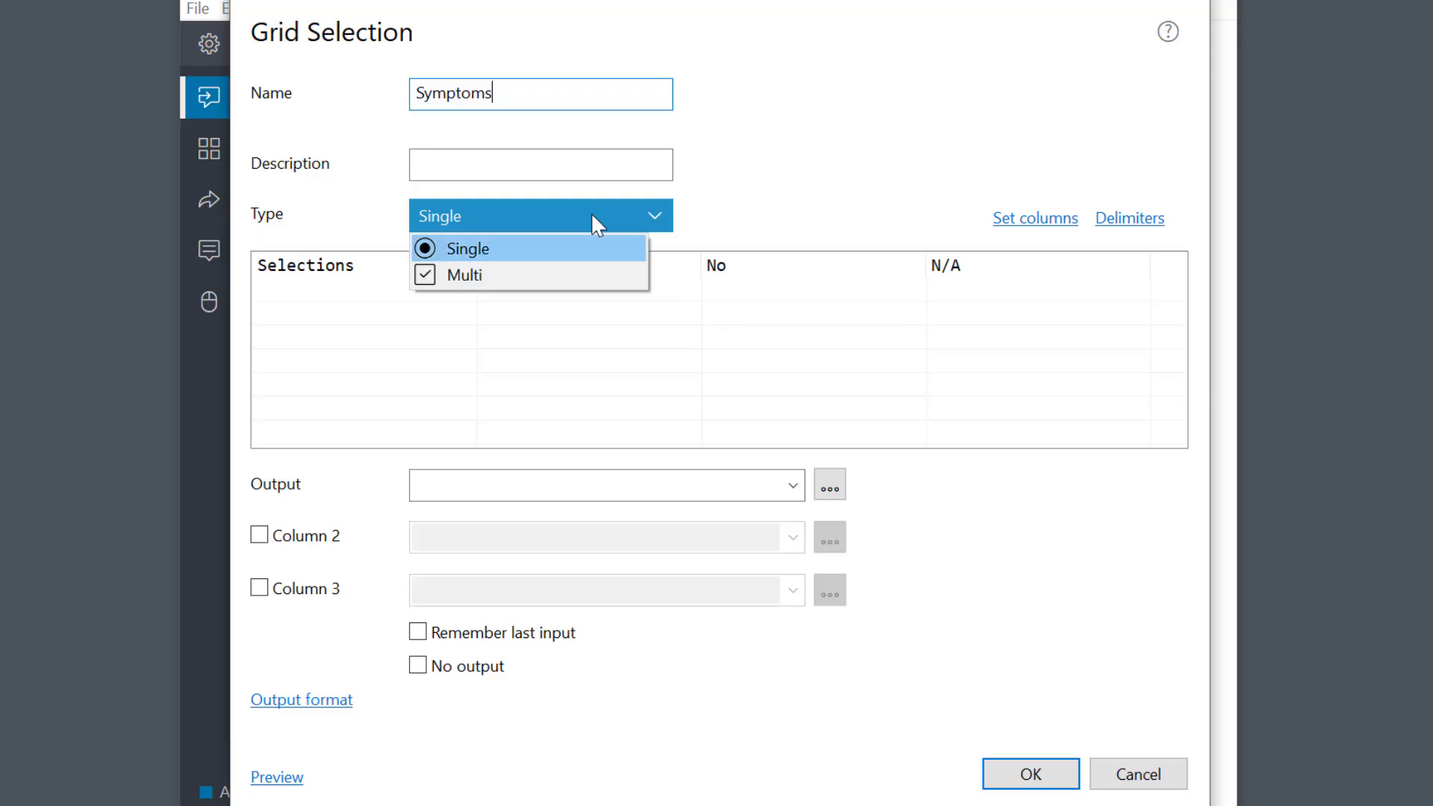
click(571, 257)
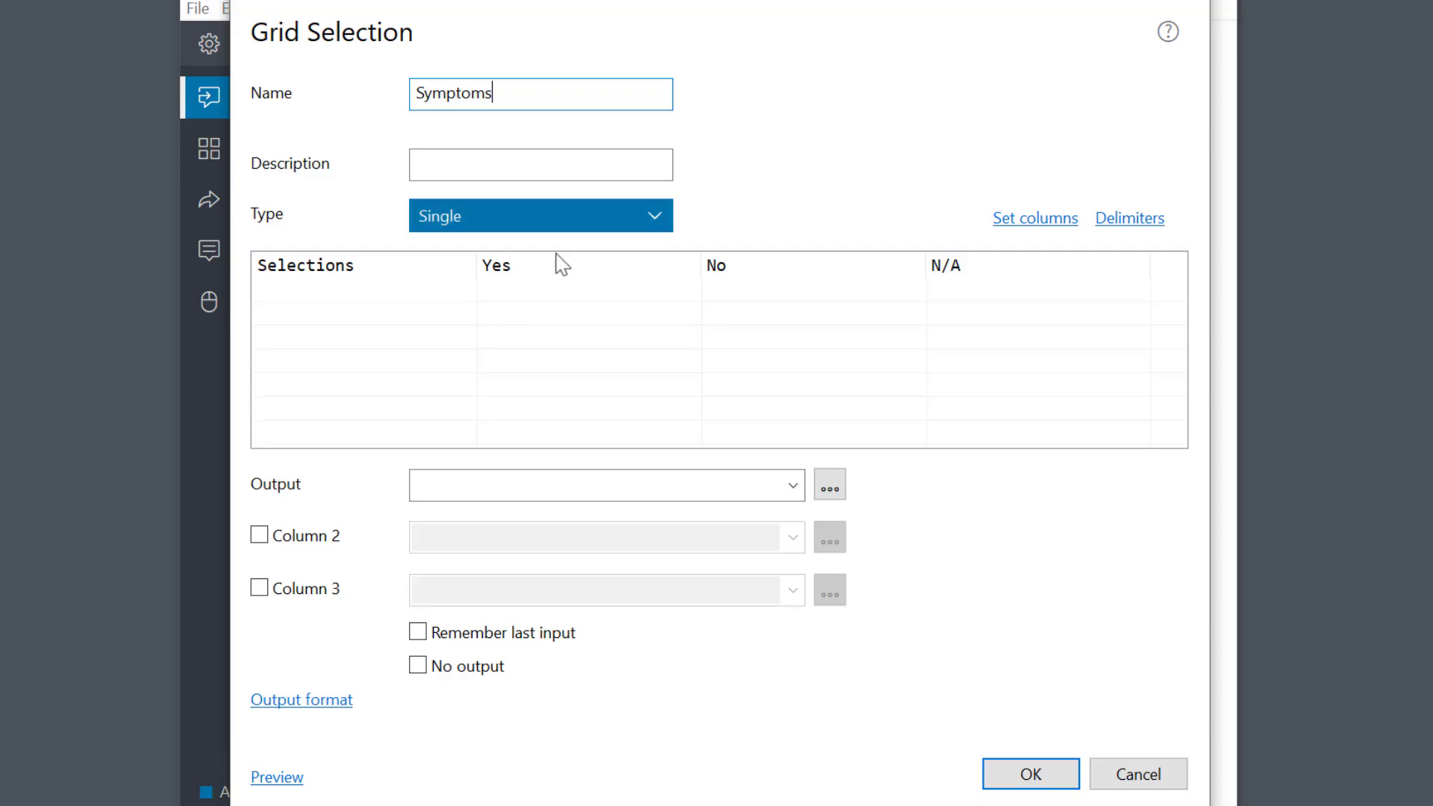
Add Headache, Cough and Fever as the rows of the grid's Selections column.
click(367, 293)
double_click(367, 293)
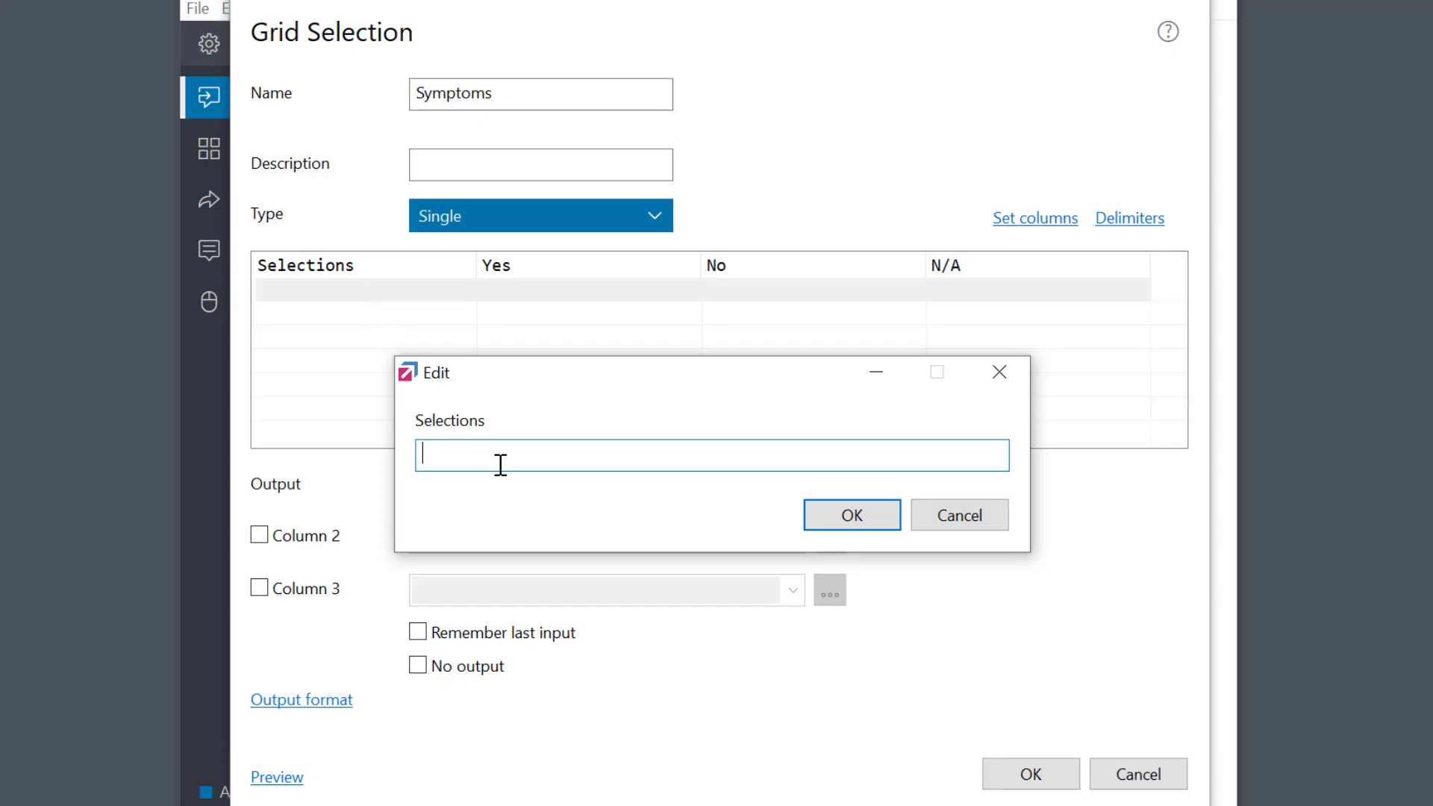
text(Headache)
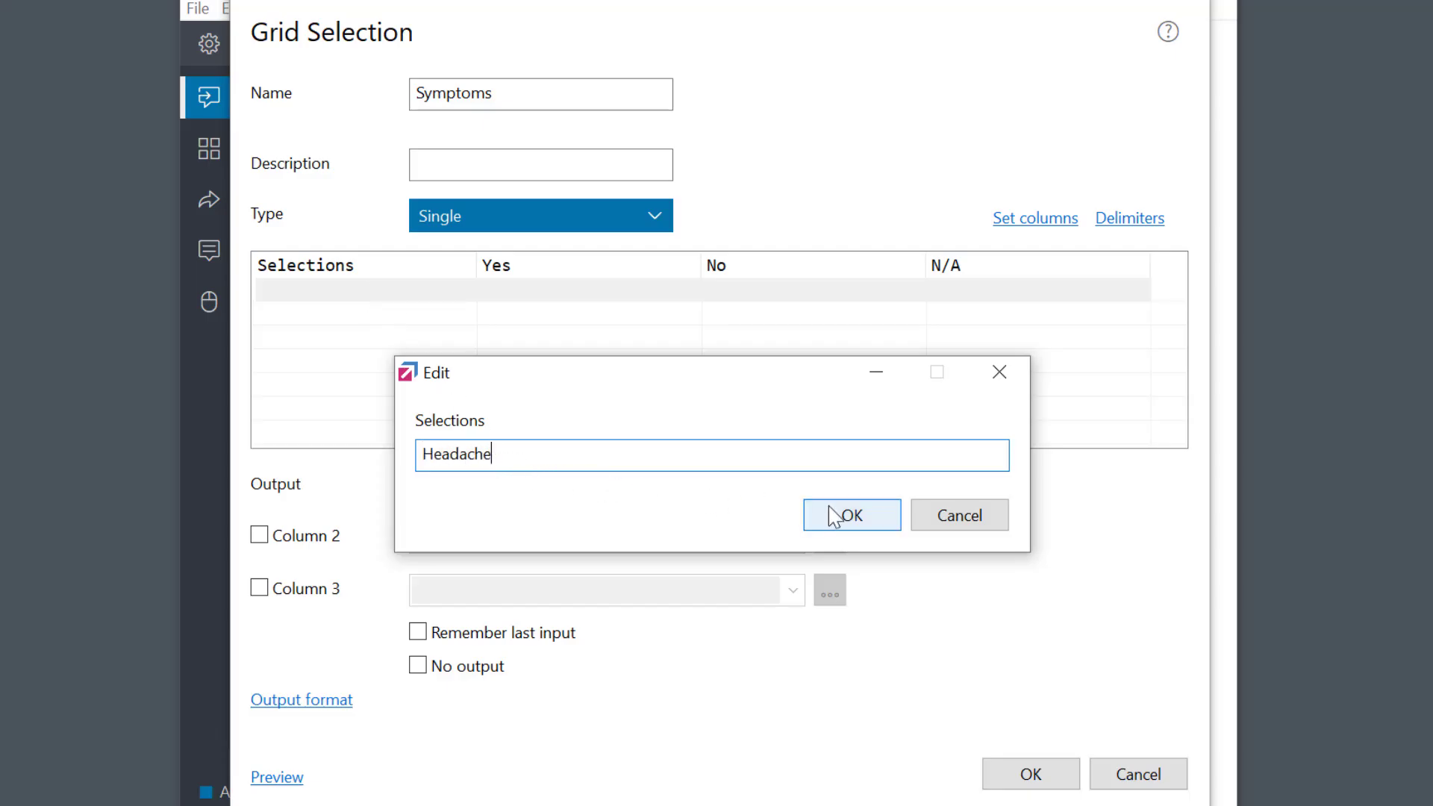
click(833, 517)
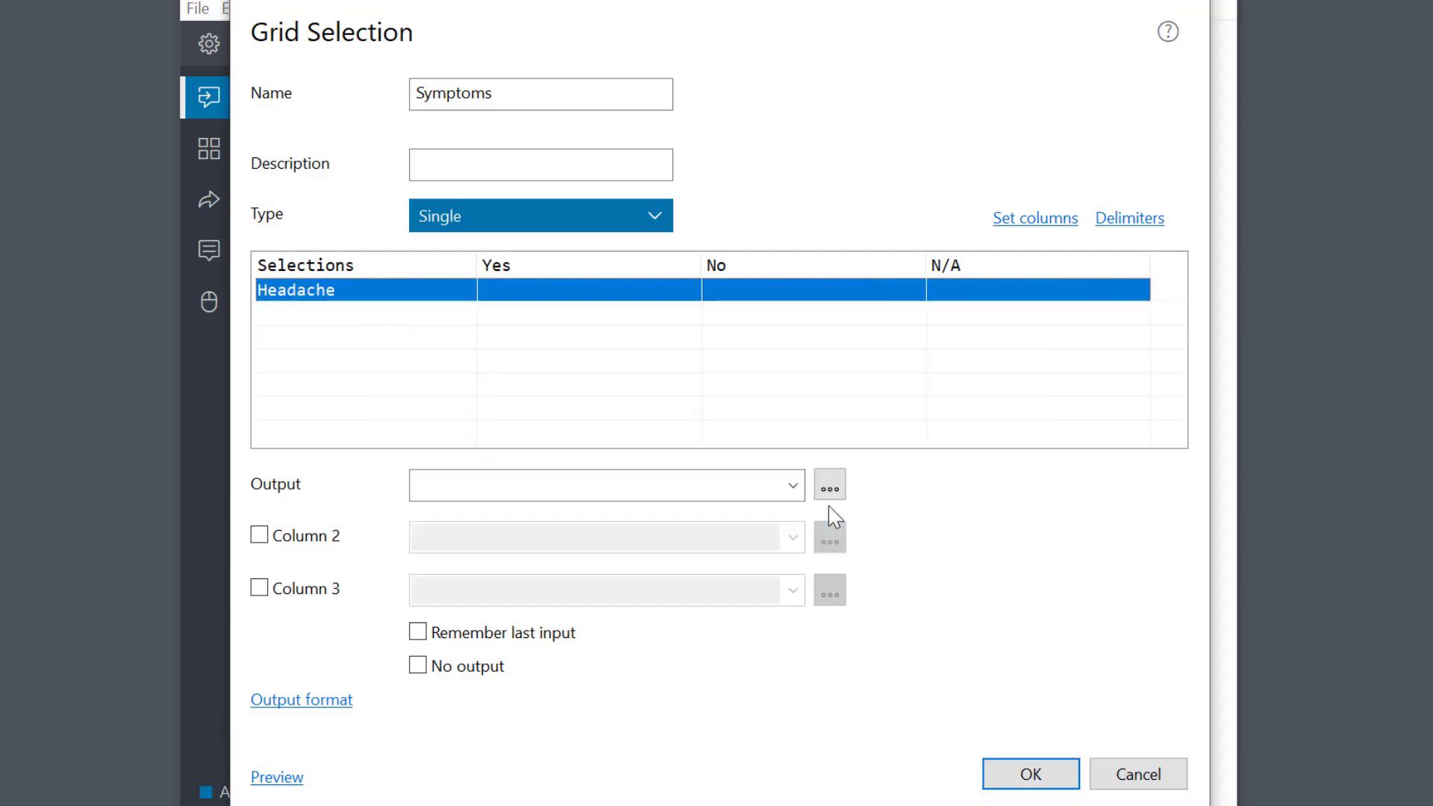
double_click(363, 323)
text(Cough)
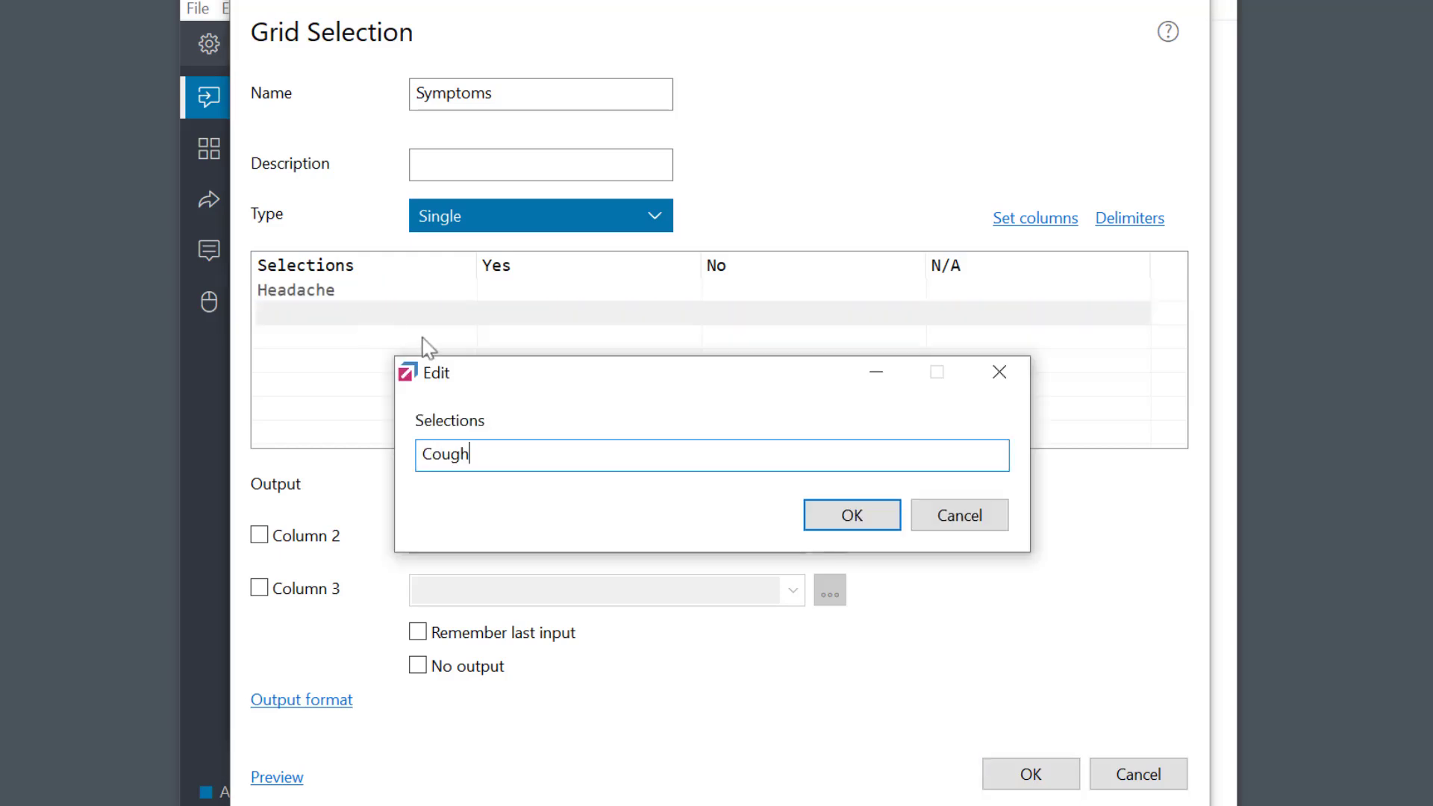
click(860, 521)
double_click(347, 337)
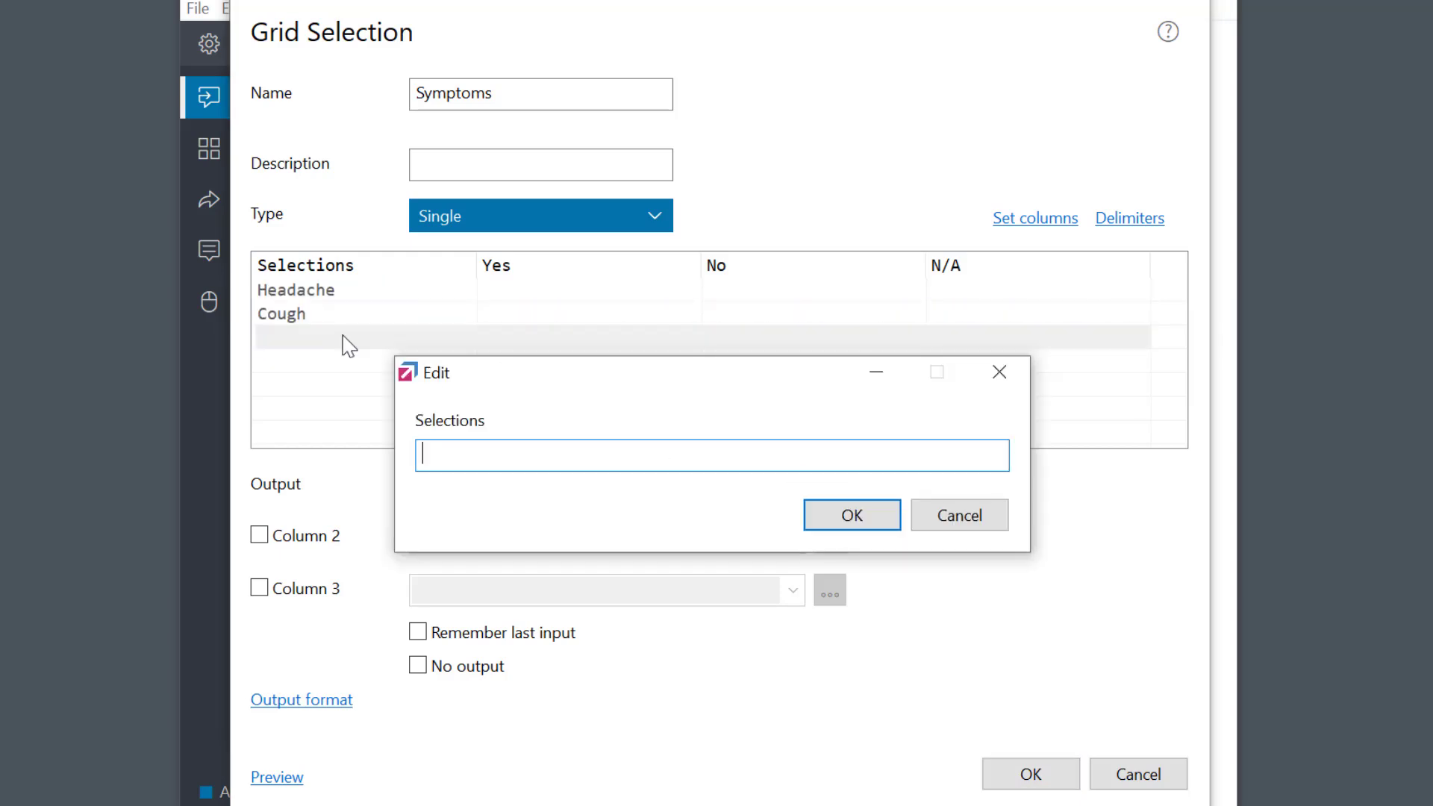
text(Fever)
click(835, 517)
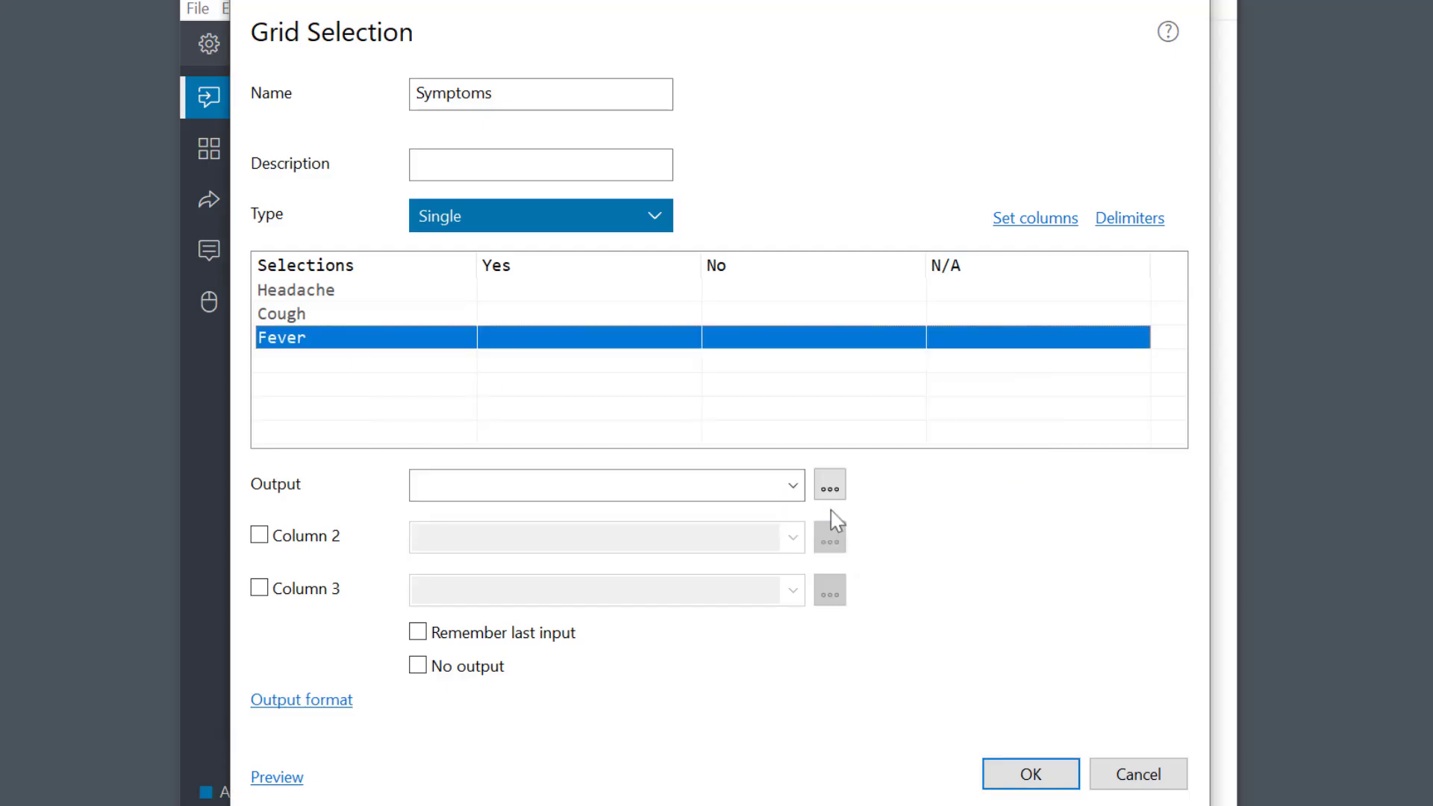
Set the Headache row's Yes text to "To relieve headaches take Aspirin or Ibuprofen. Rest in a quiet, dark room.".
double_click(582, 293)
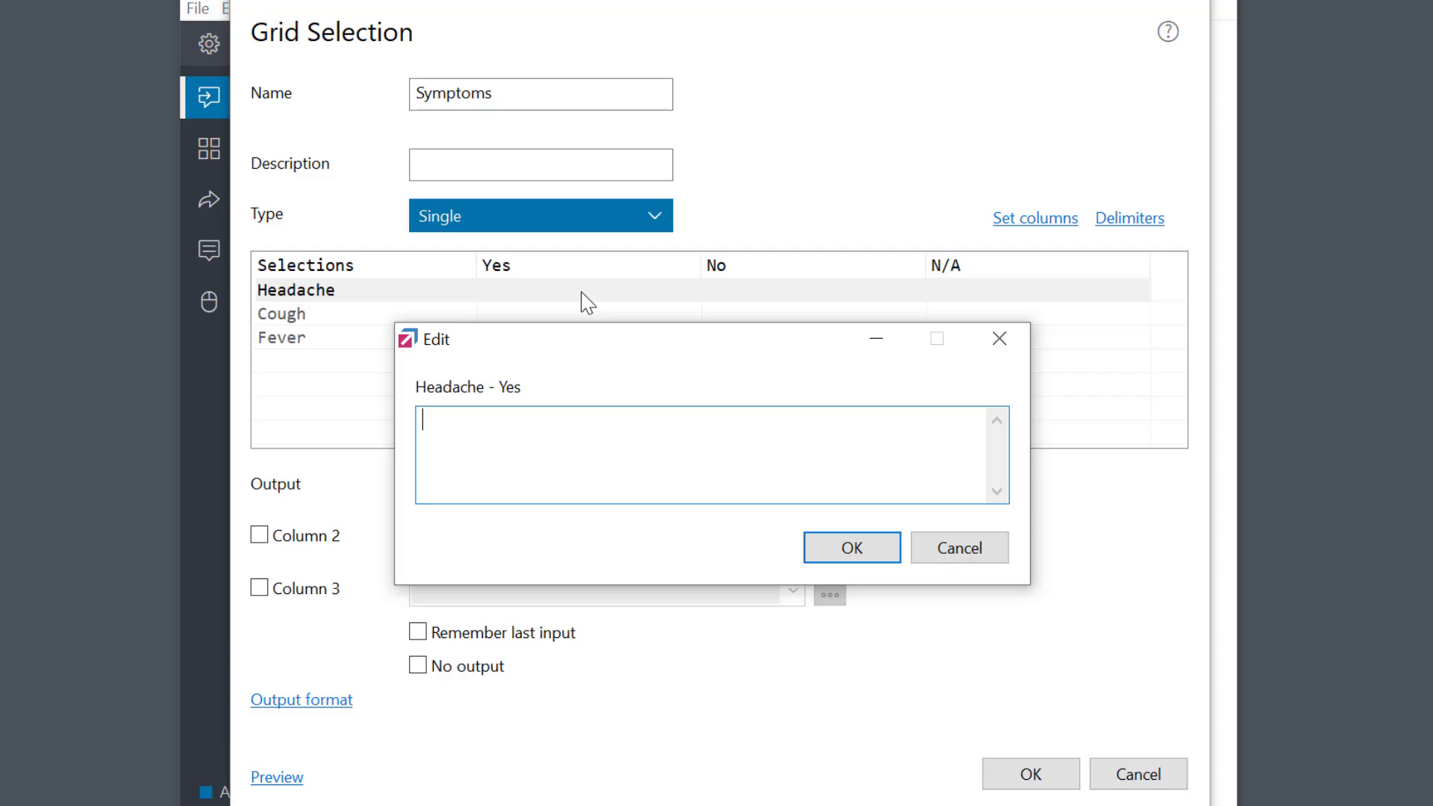
text(To relieve headaches take Aspirin or Ibu)
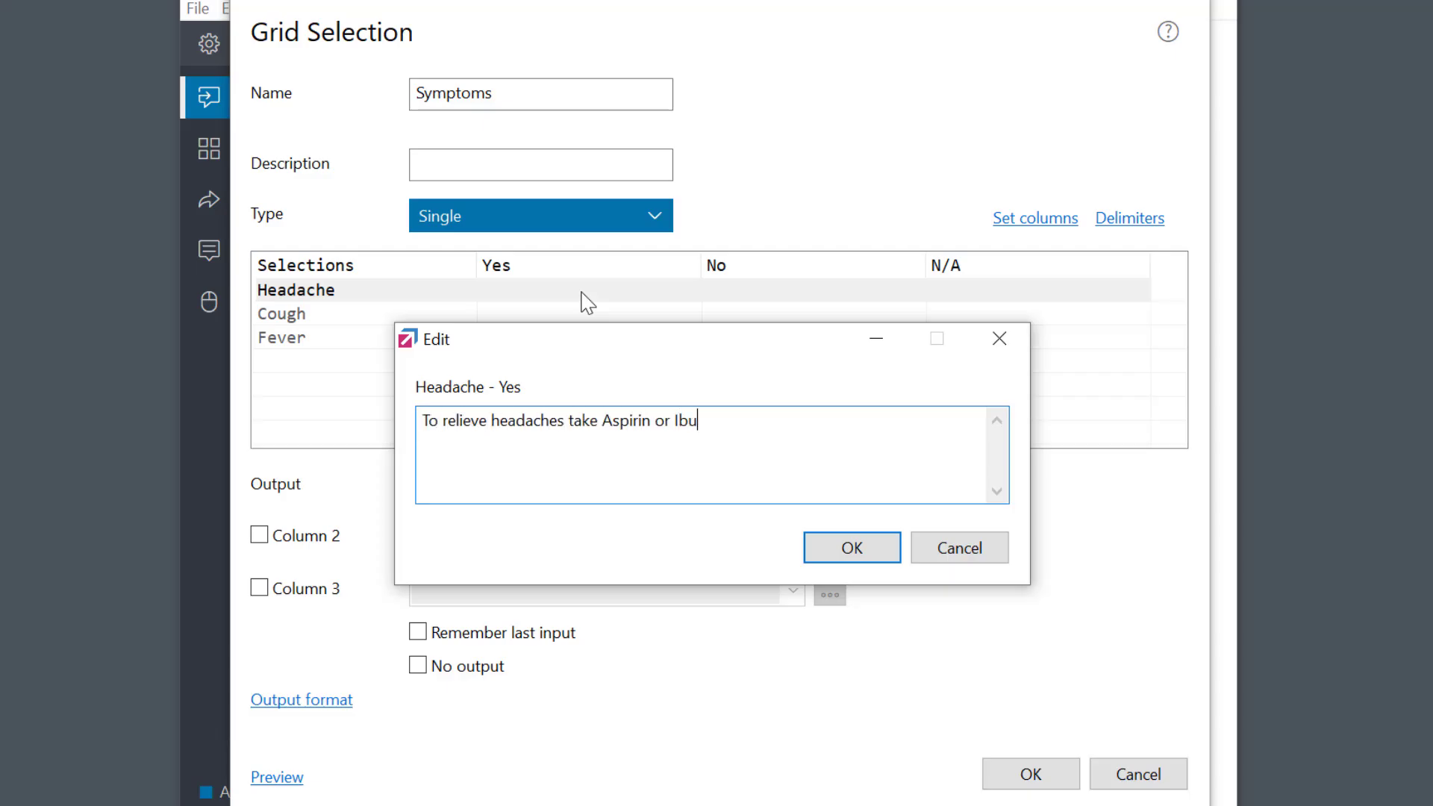
text(profen. Rest in a quiet, dark room.)
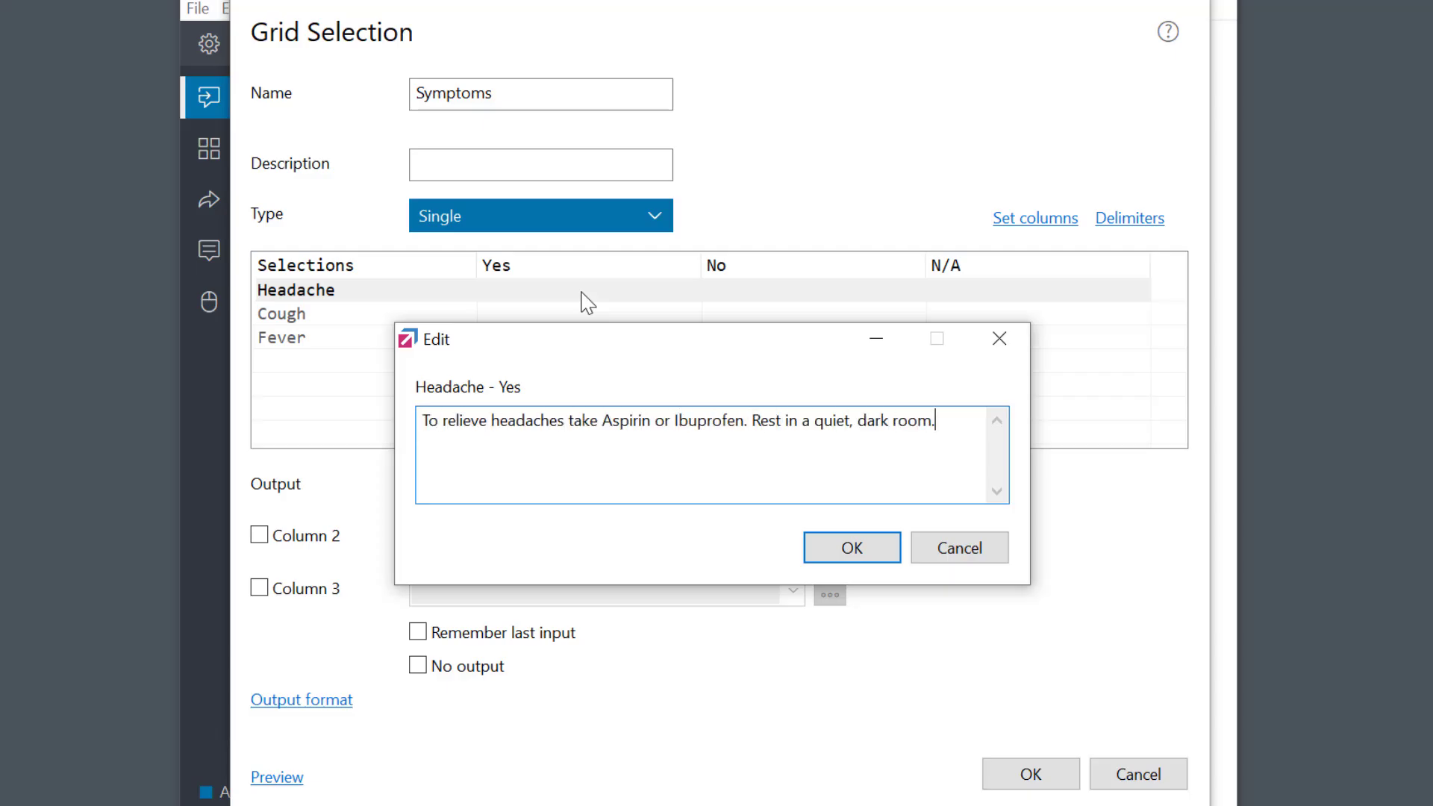
click(870, 556)
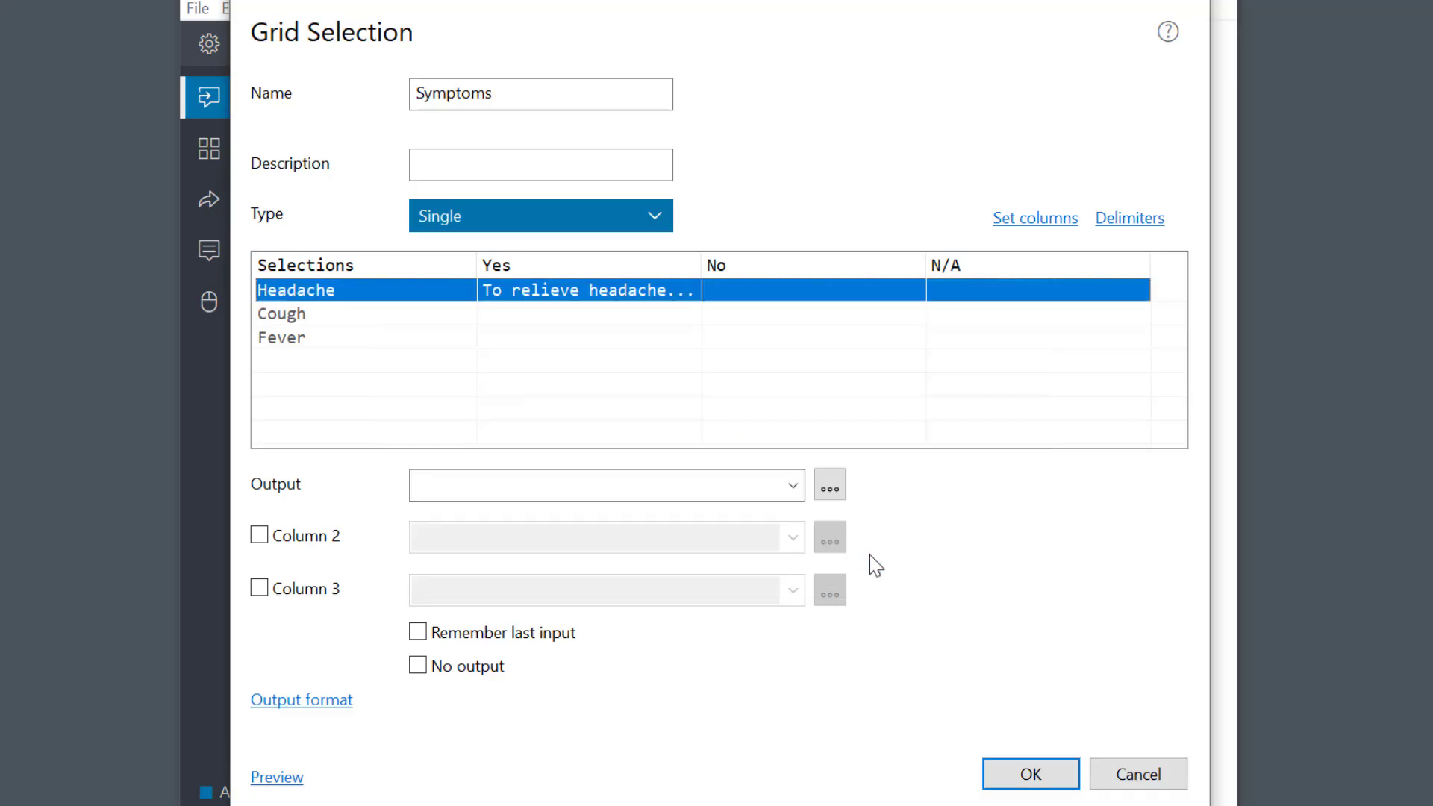
Enter the Cough row's Yes text: "To cure coughing drink fluids, suck on cough drops or hard candies. Consider taking honey.".
double_click(569, 314)
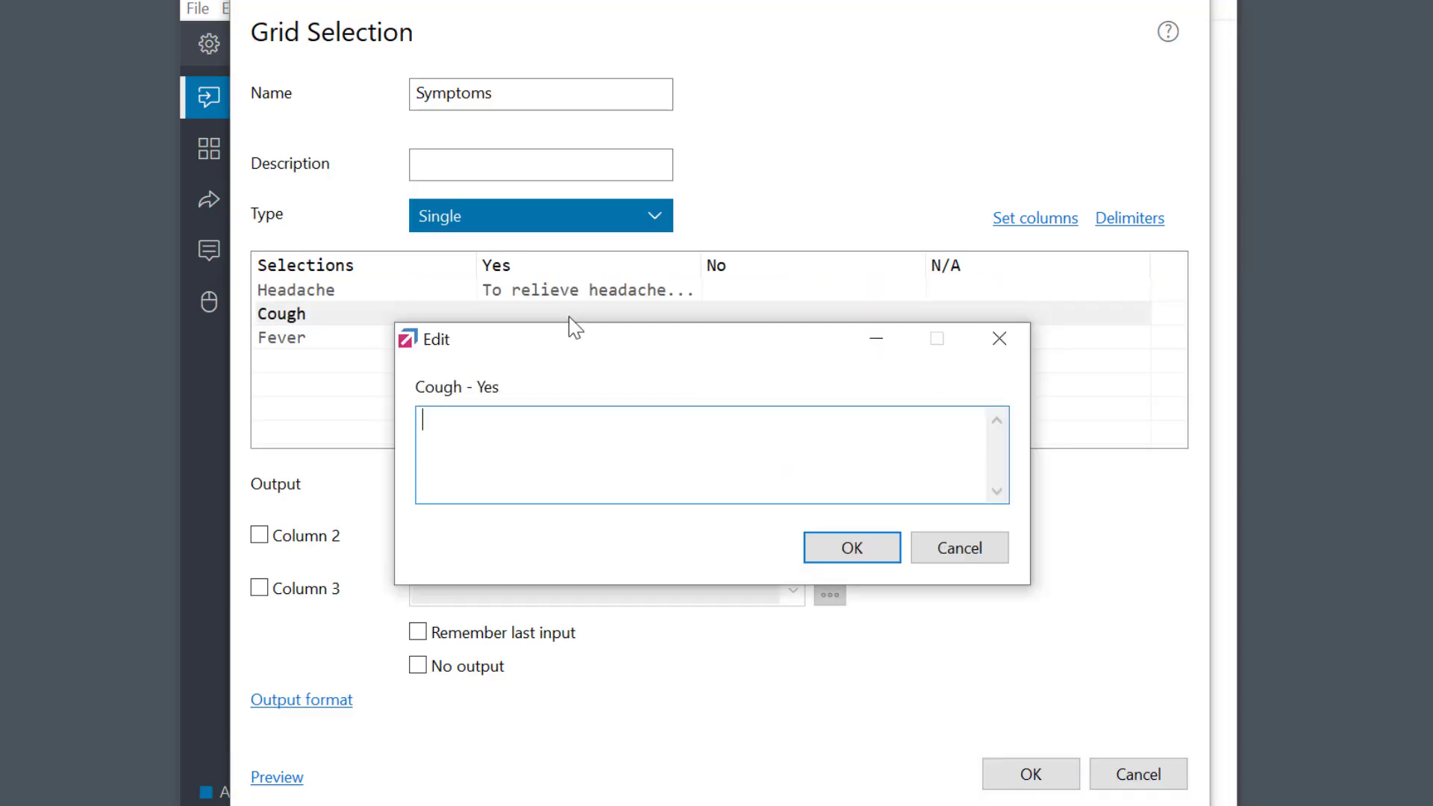
text(To cure coughing drink fluids, suck on cough)
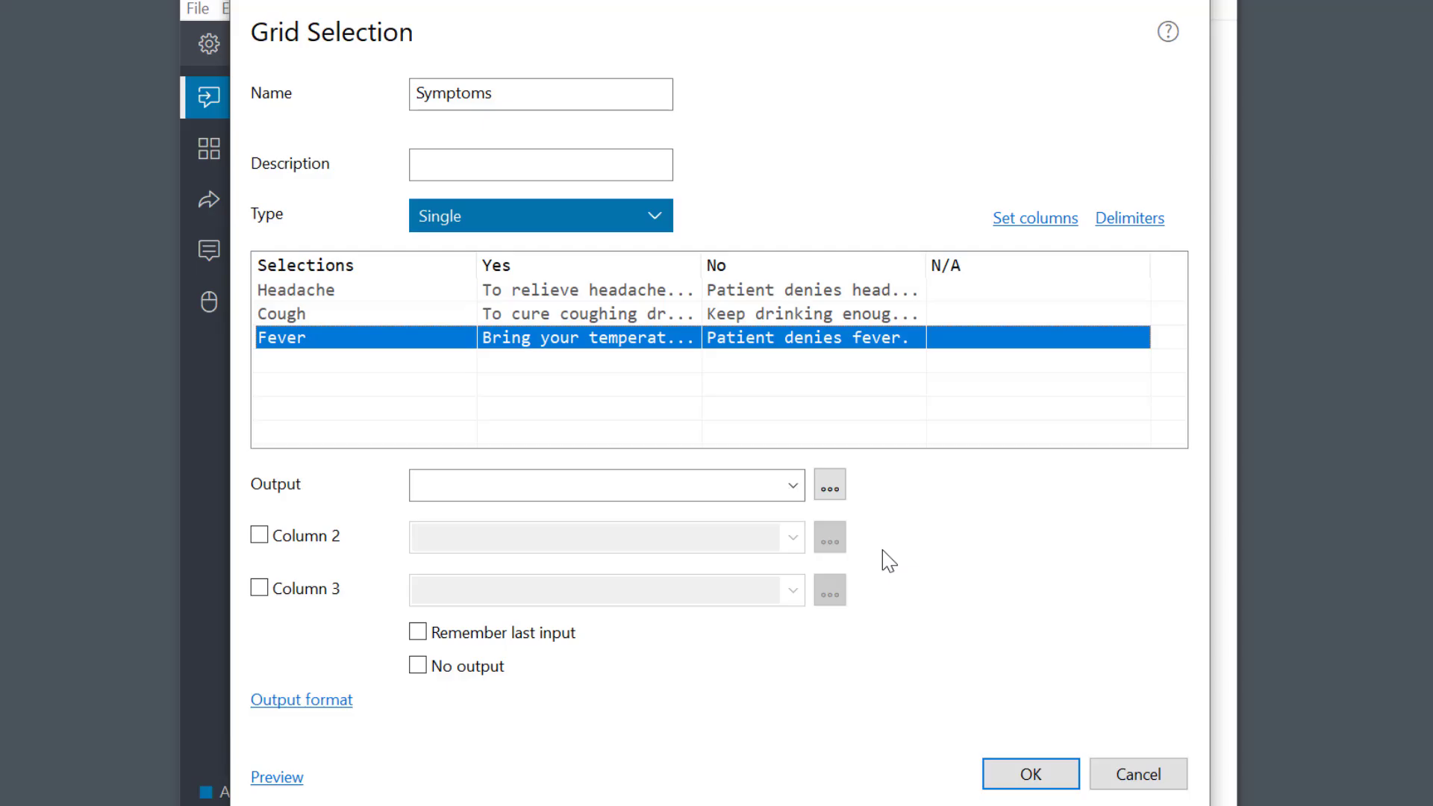
click(1033, 223)
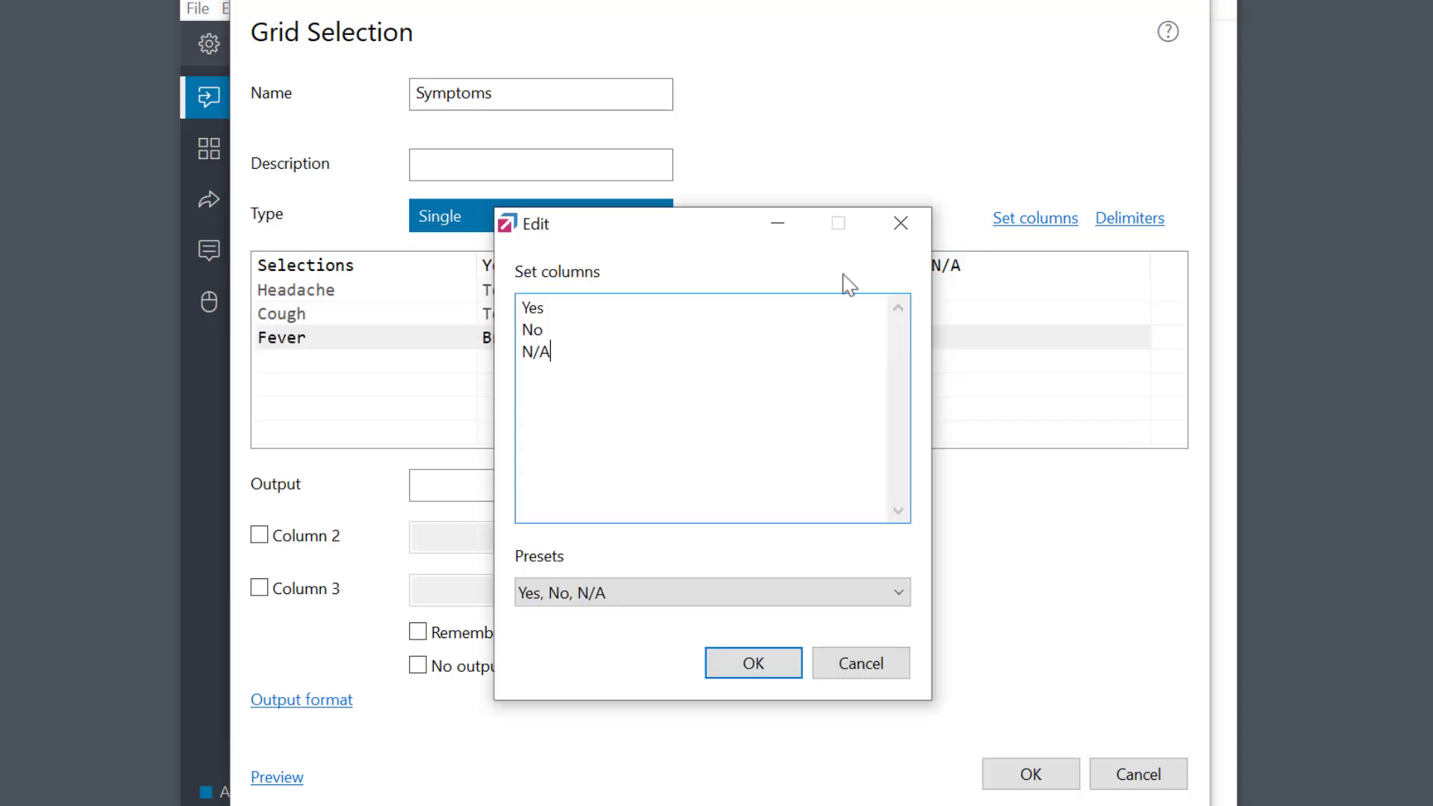
drag(584, 351, 502, 353)
key(BackSpace)
text(Don't know)
click(676, 595)
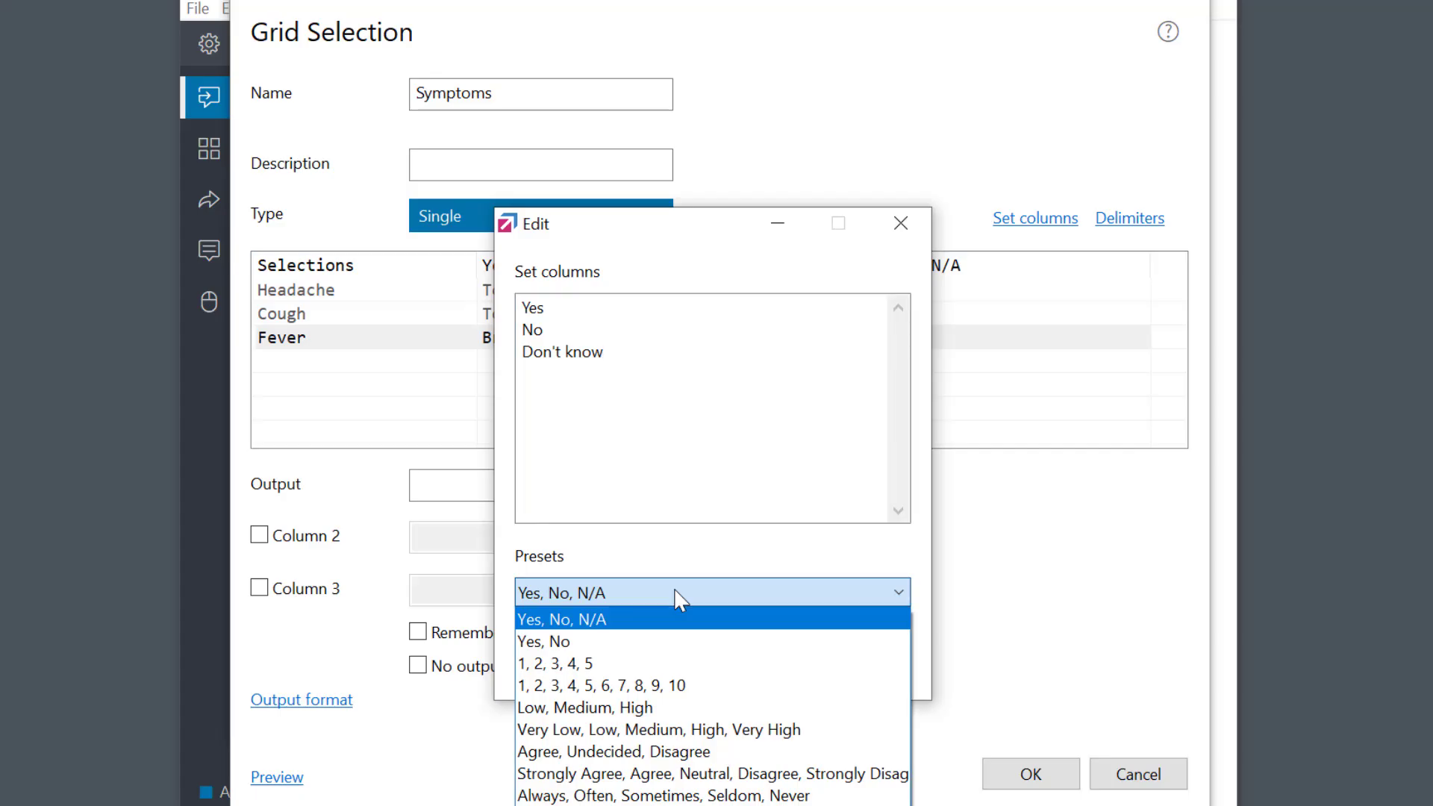
click(671, 752)
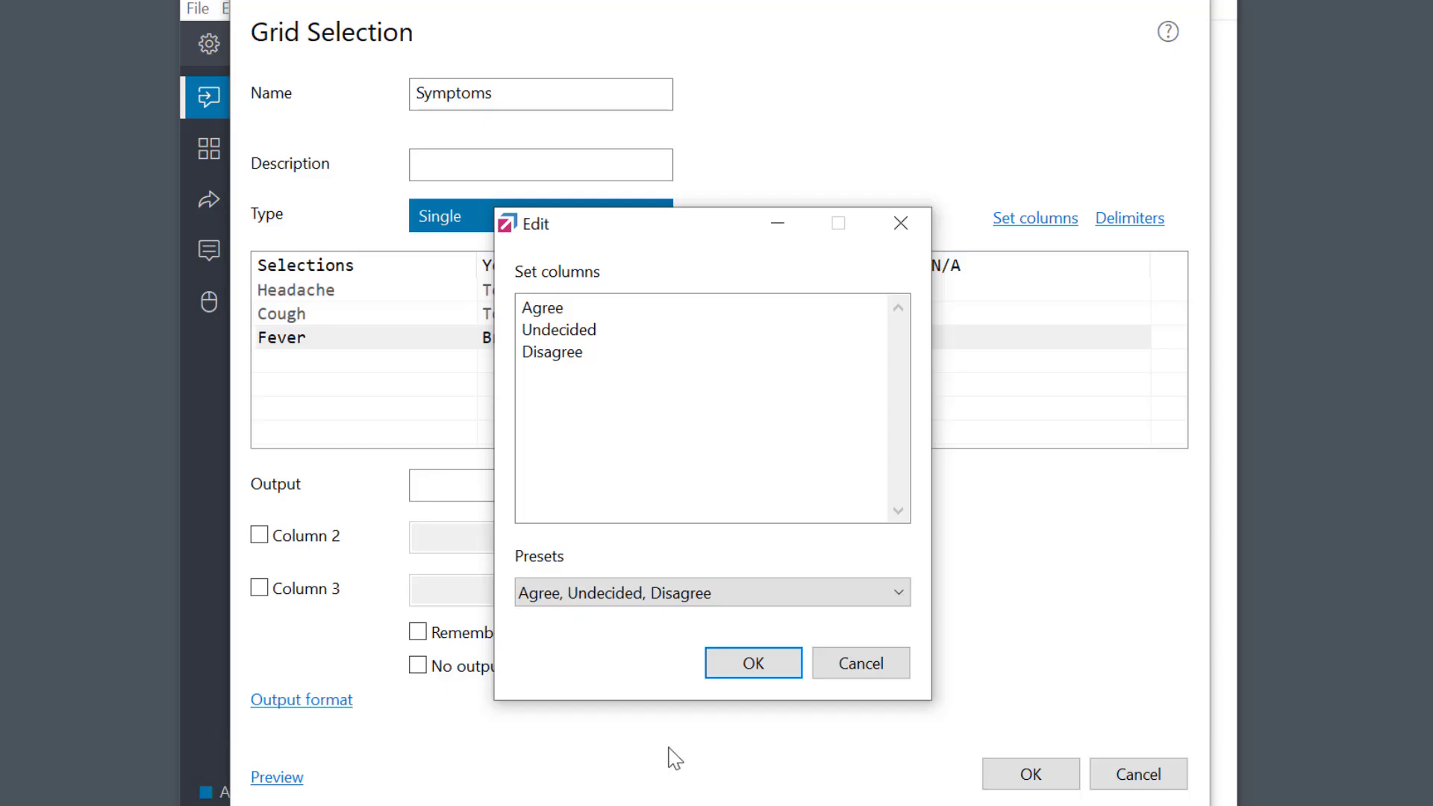
click(884, 670)
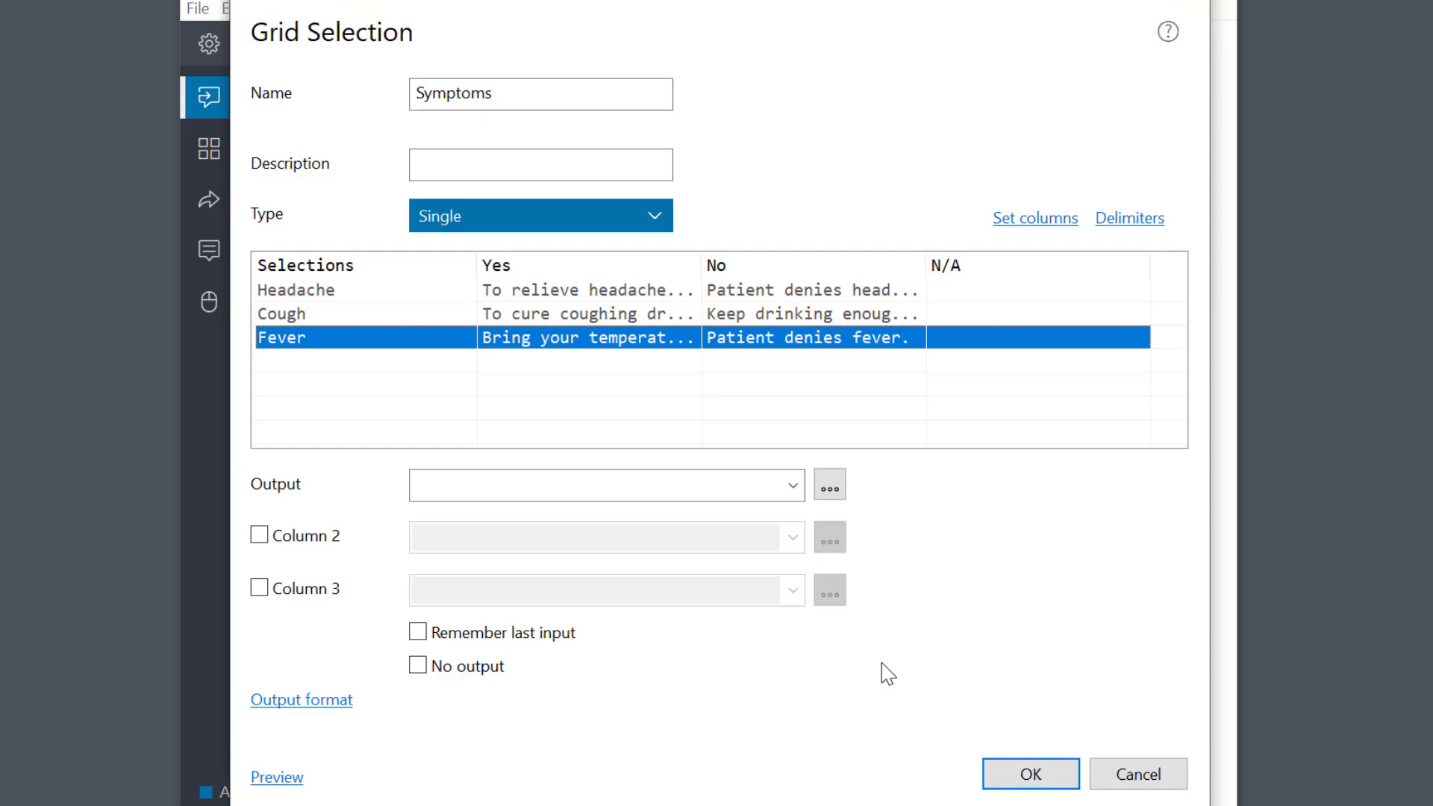
Set the grid selection's output to <FIELD>.
click(830, 491)
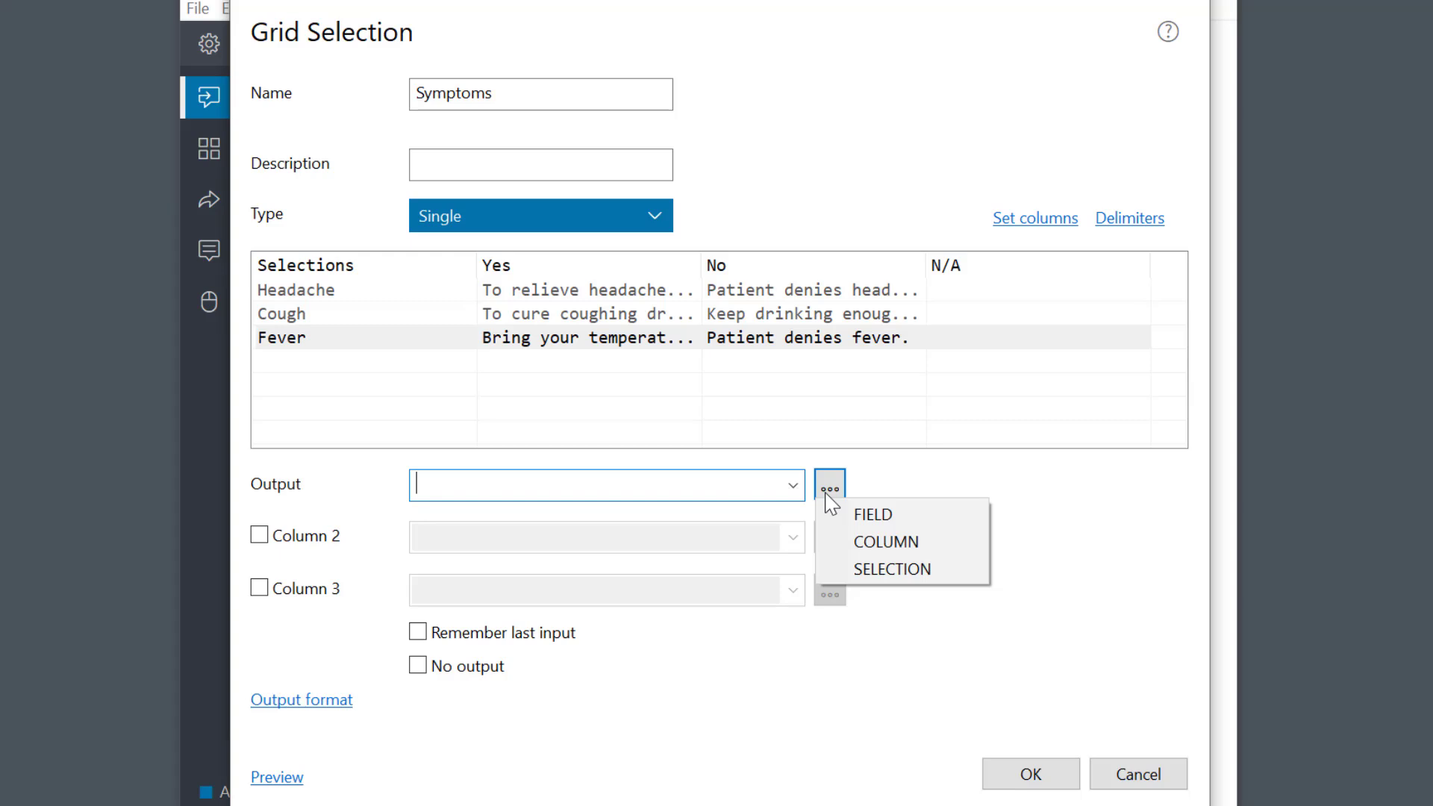
click(826, 496)
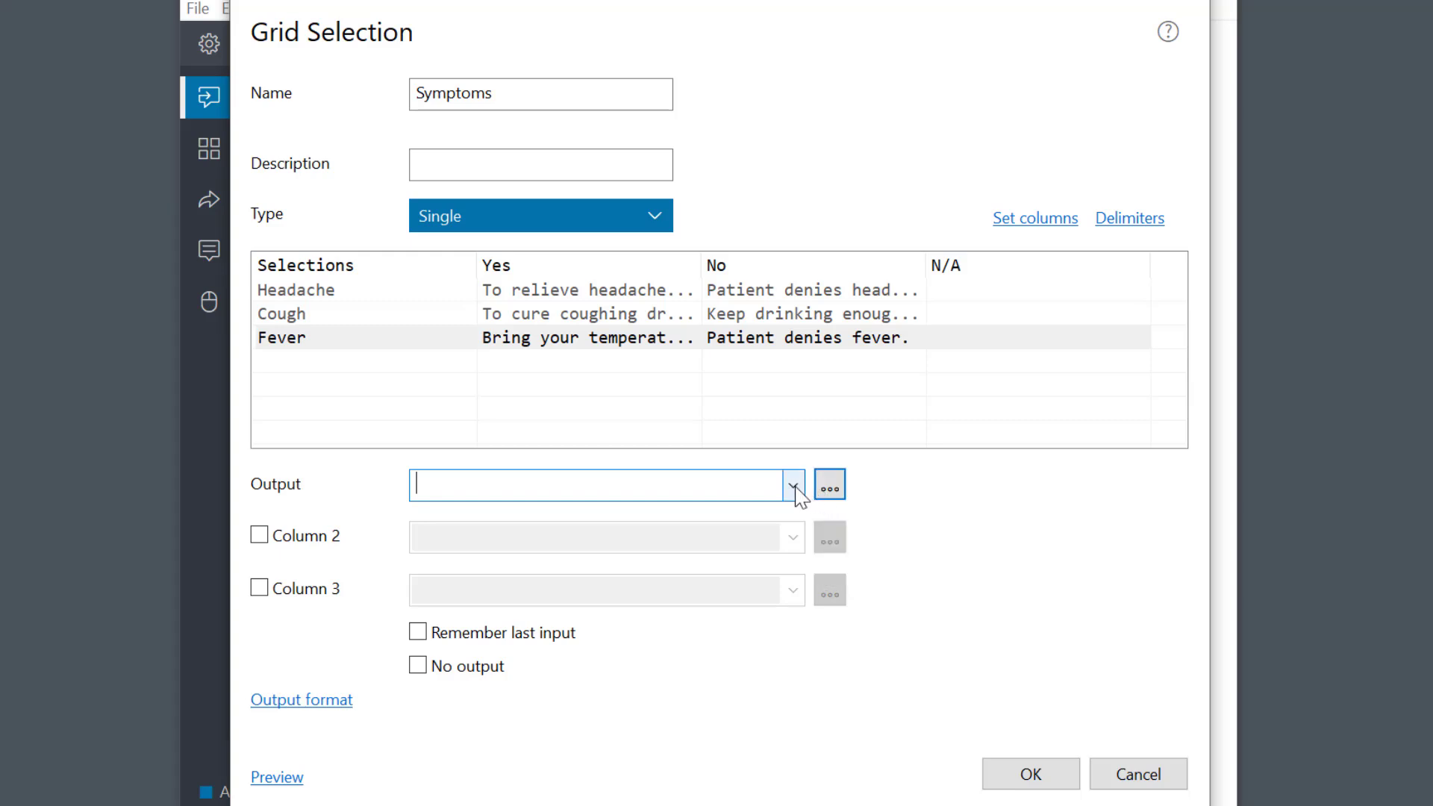
click(793, 488)
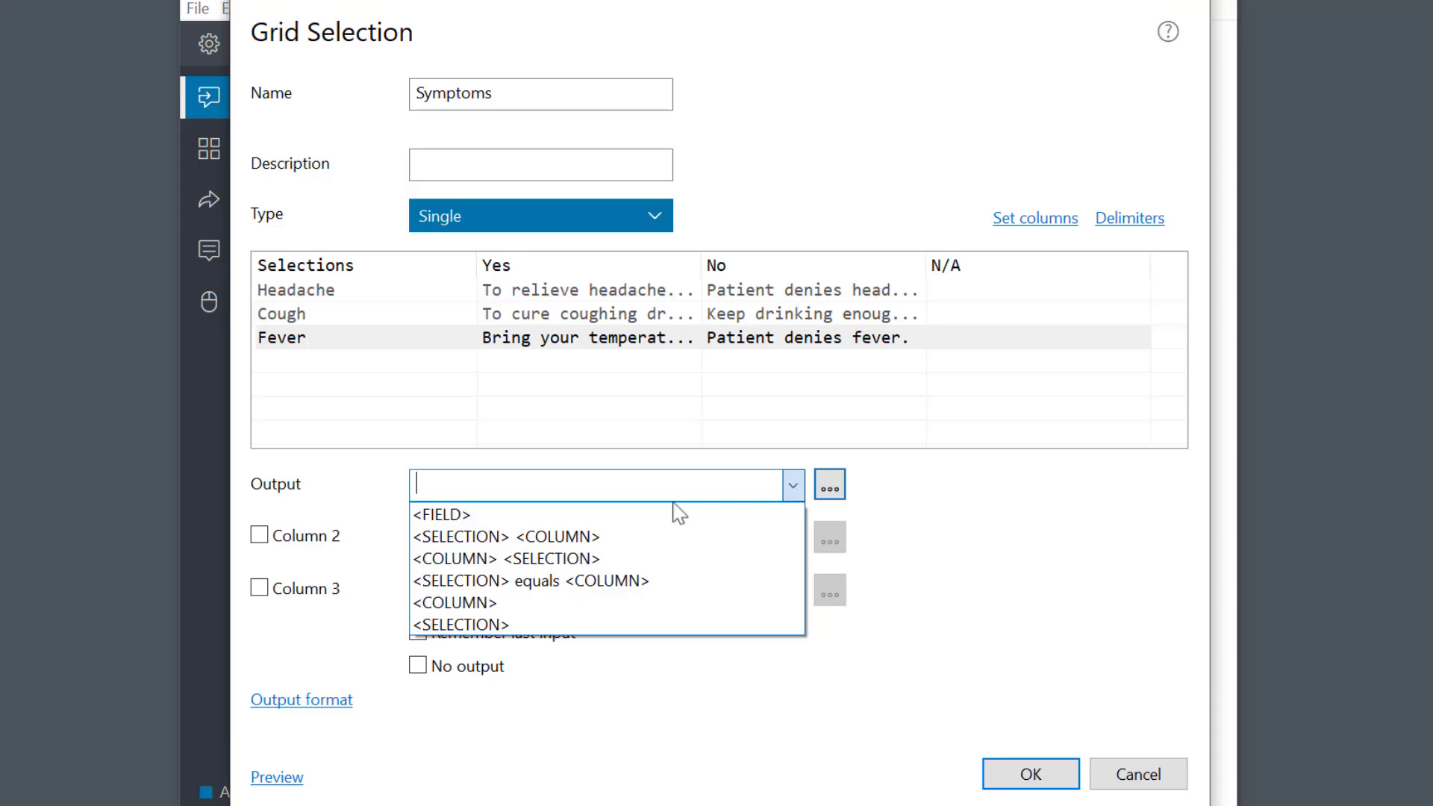
click(579, 515)
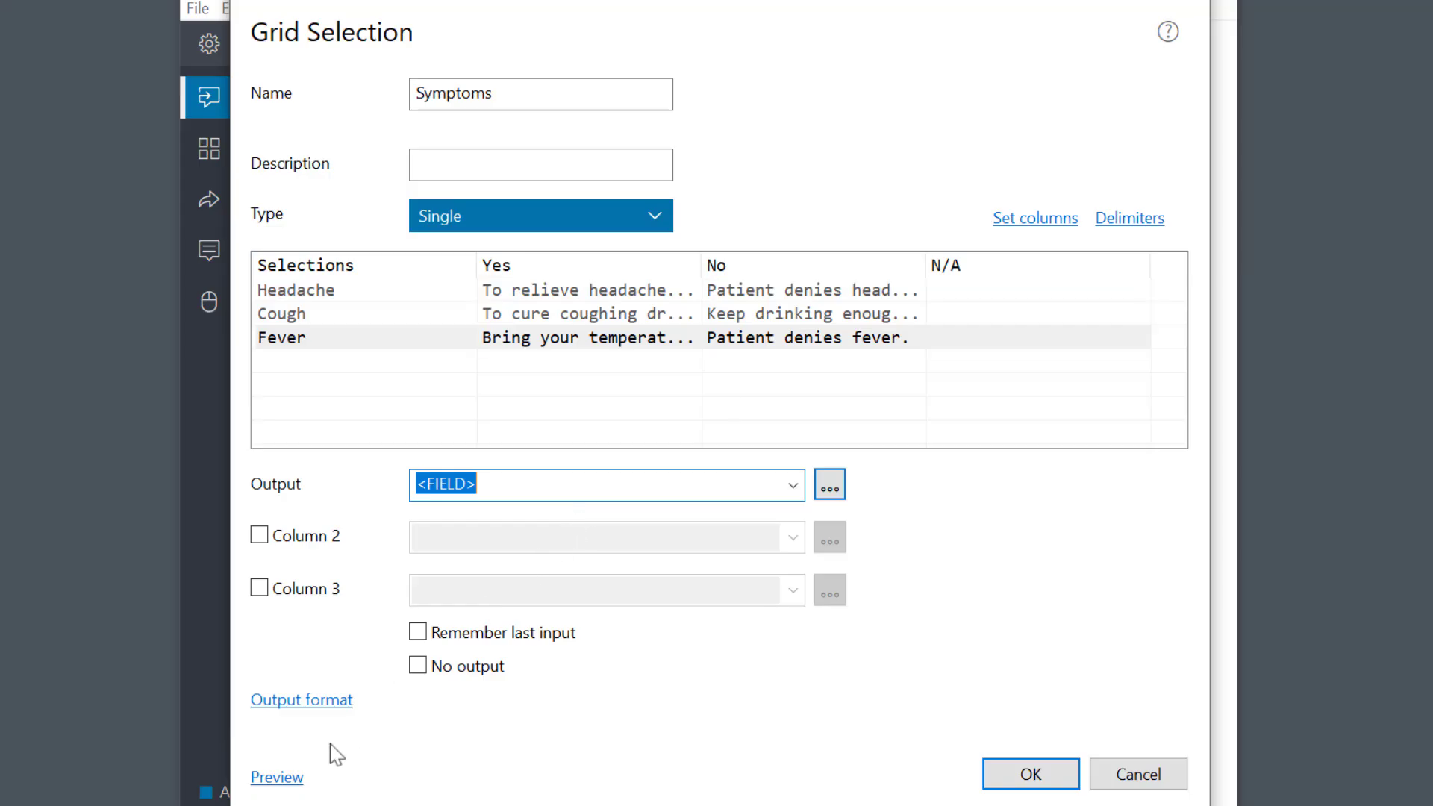
Preview the Symptoms grid and test it with Cough set to No and Fever set to N/A.
click(278, 777)
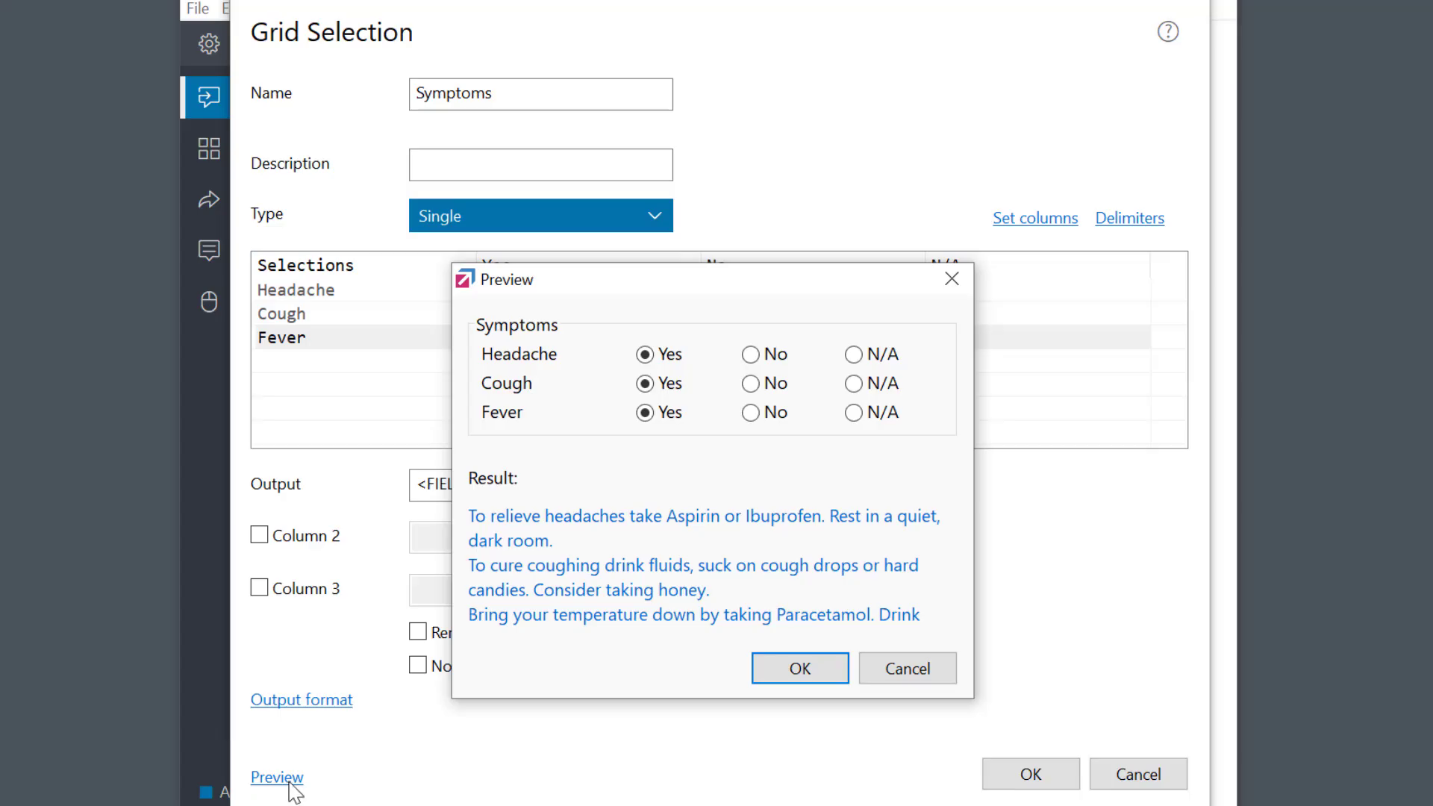
click(769, 388)
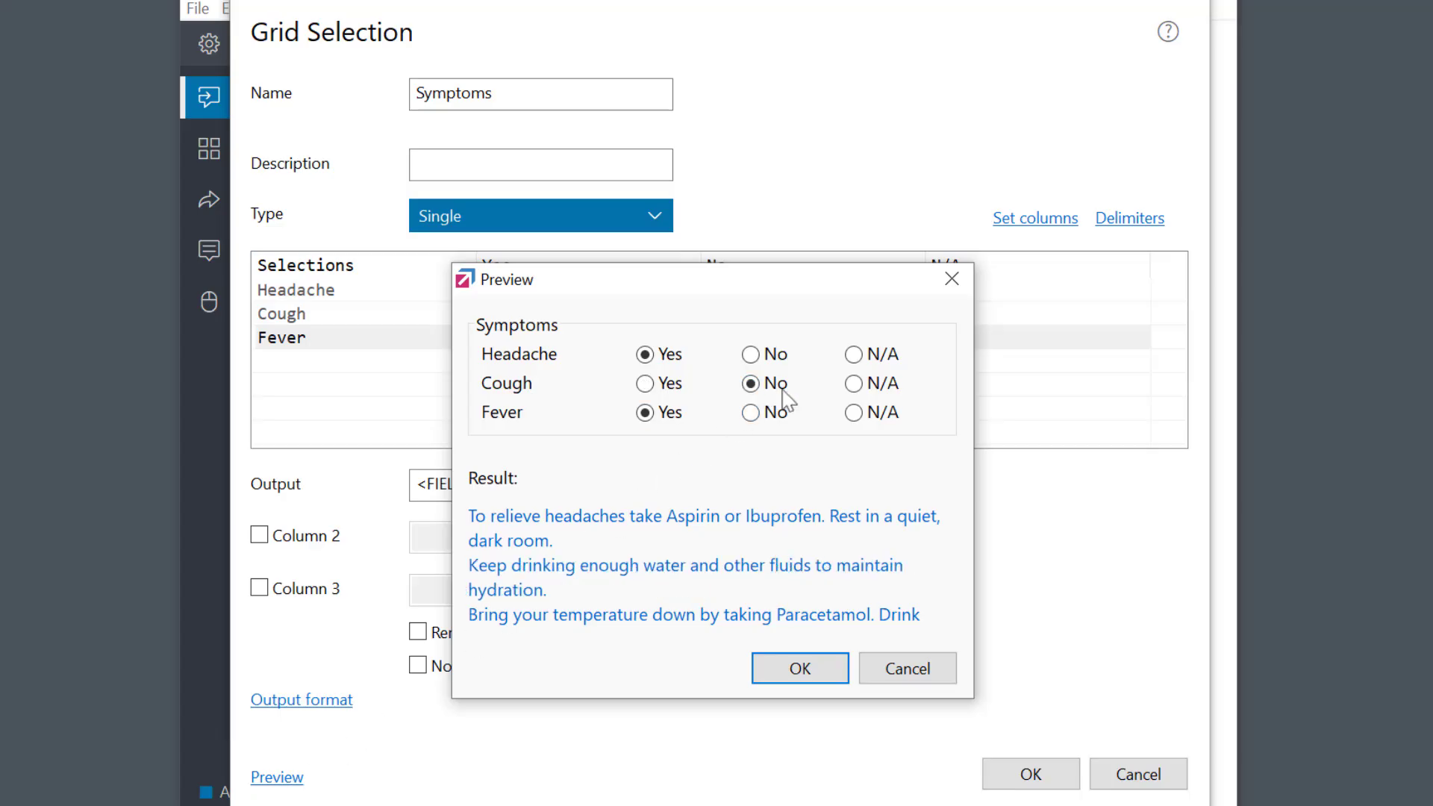
click(885, 420)
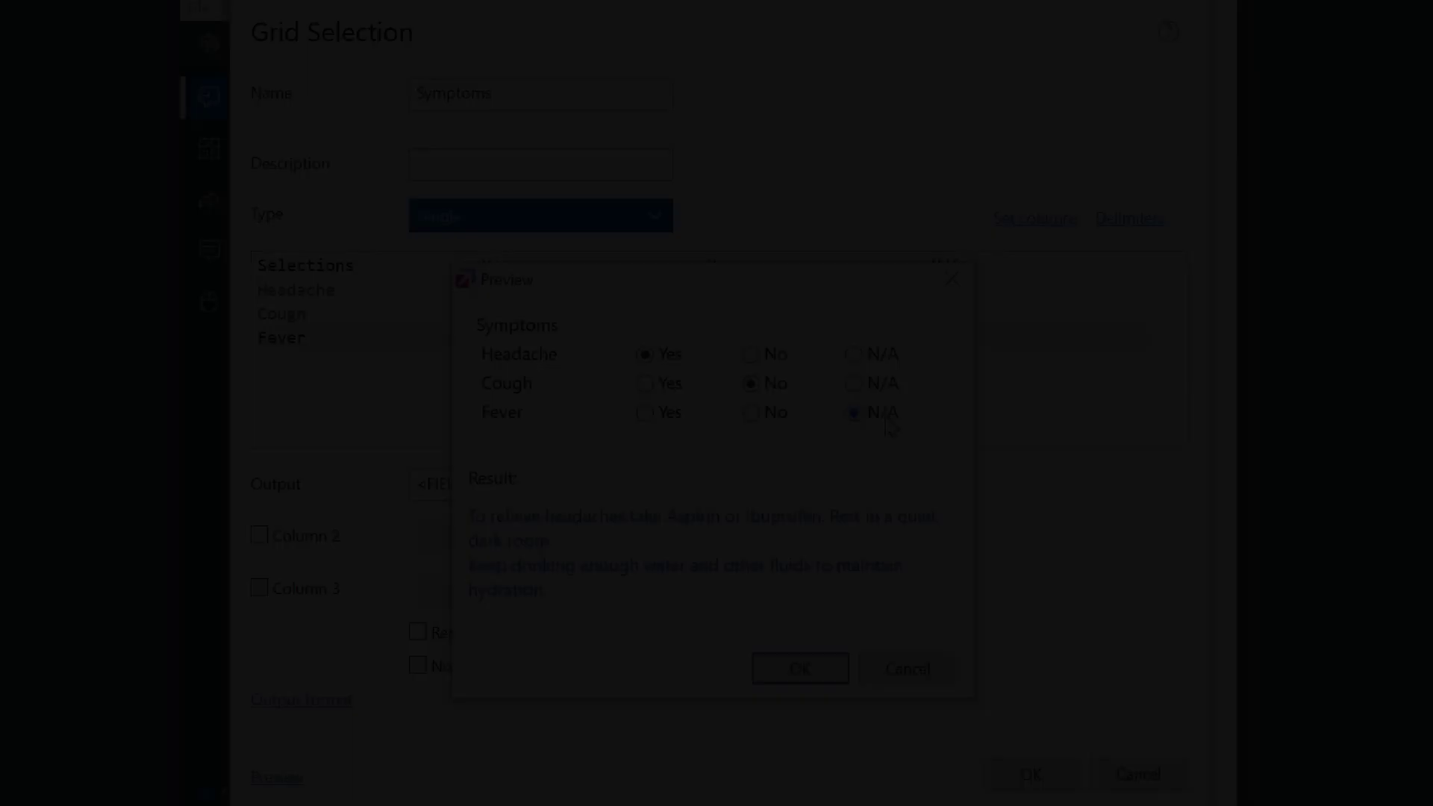
Expand the grd text snippet, choose No for Cough and Yes for Fever in the form, and submit it.
text(grd)
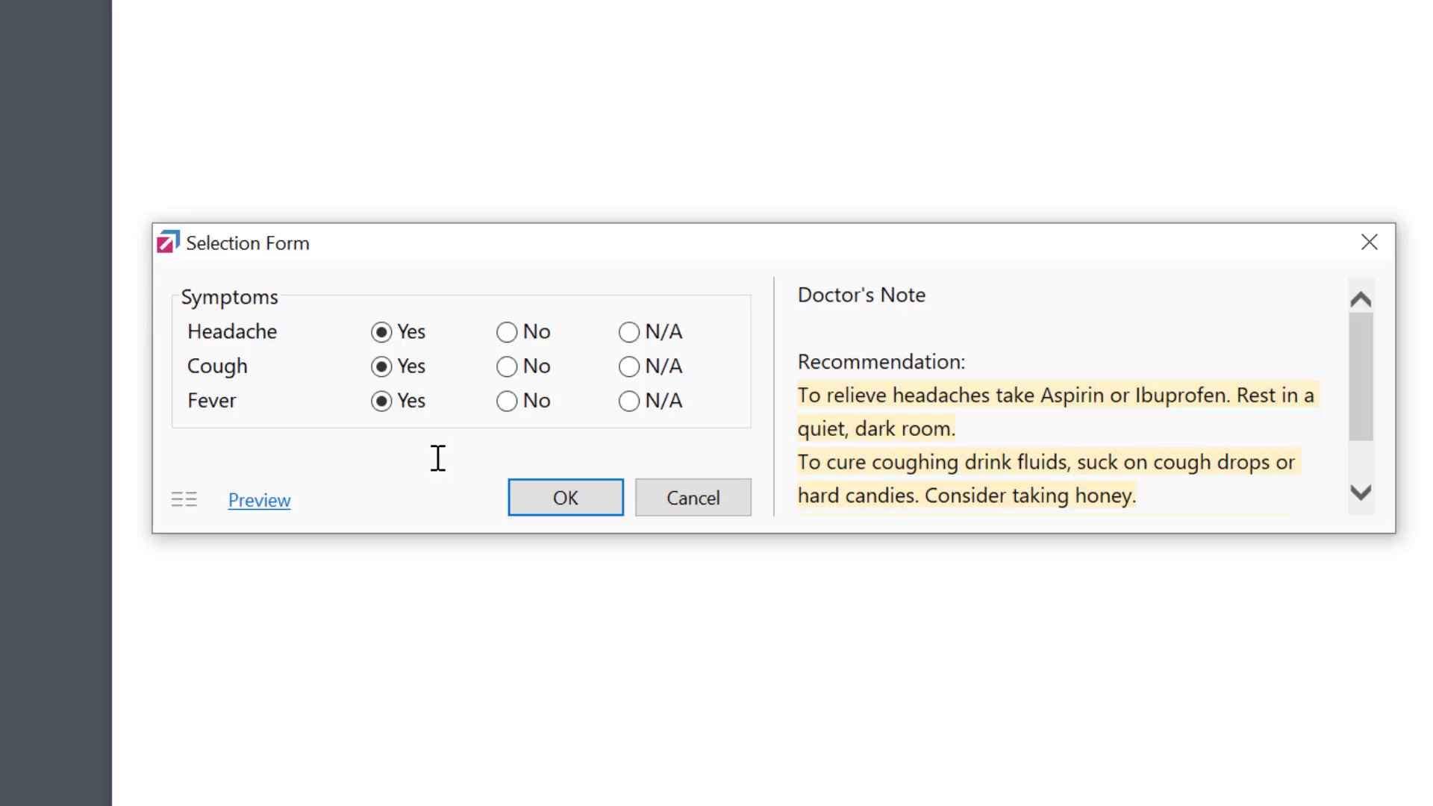
click(531, 370)
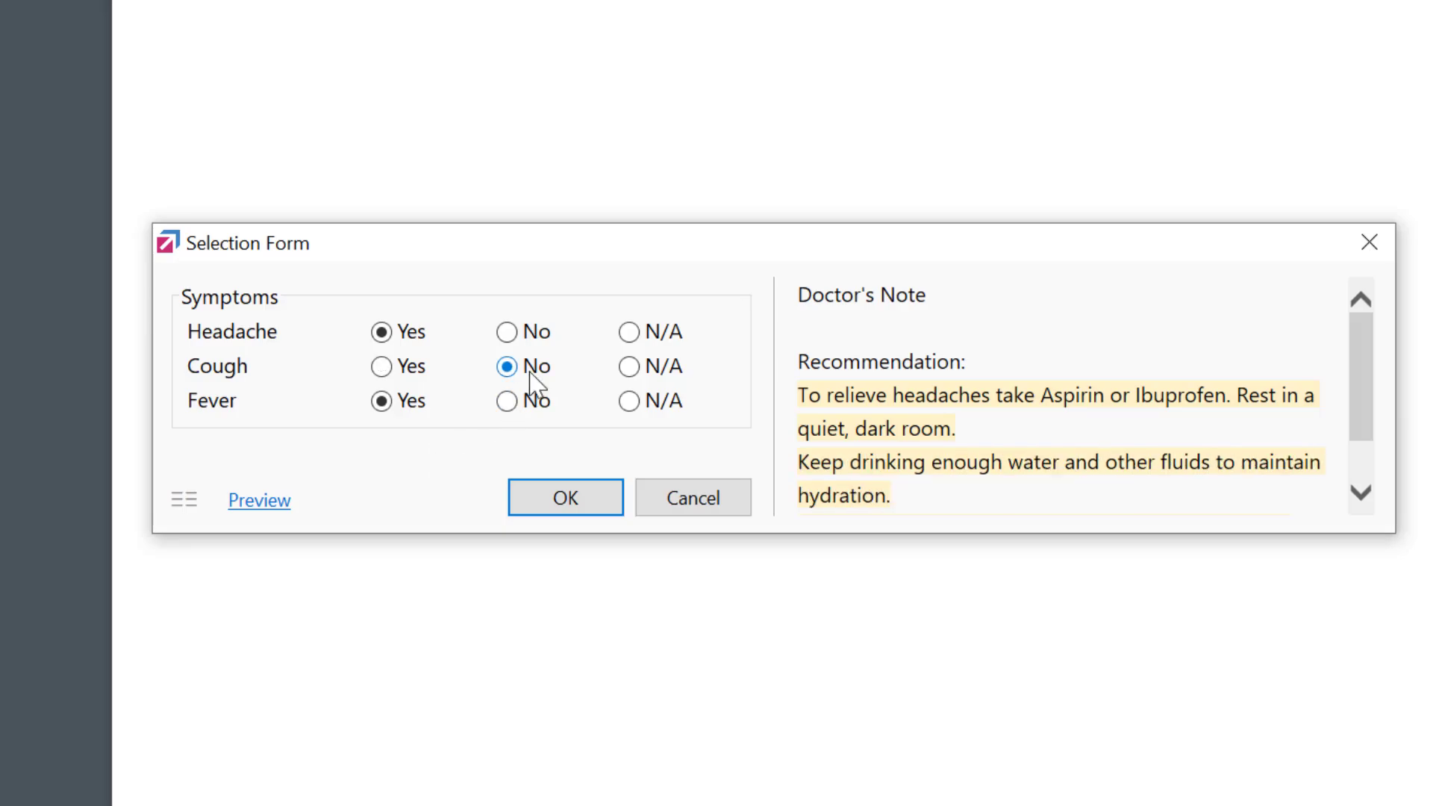
click(662, 403)
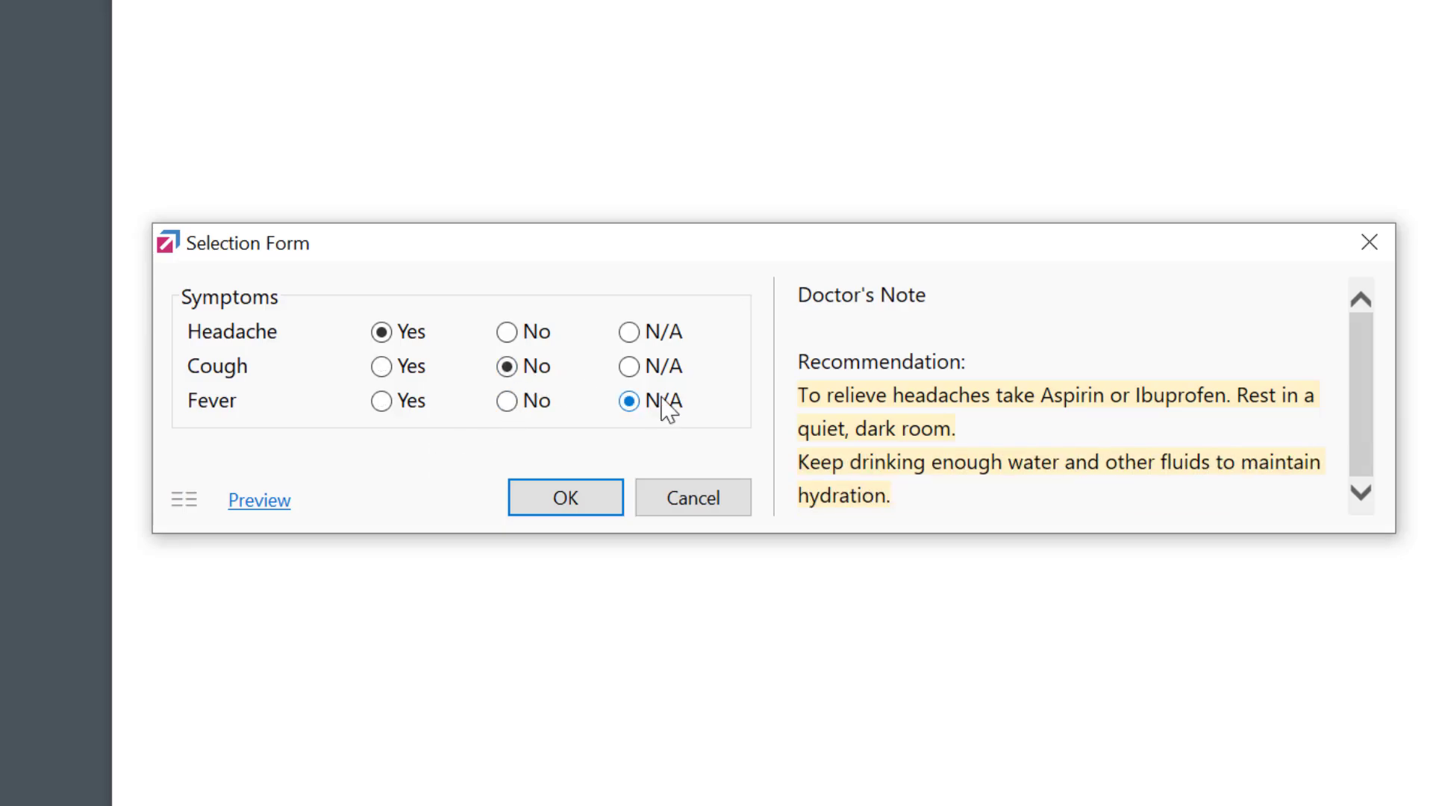
click(411, 408)
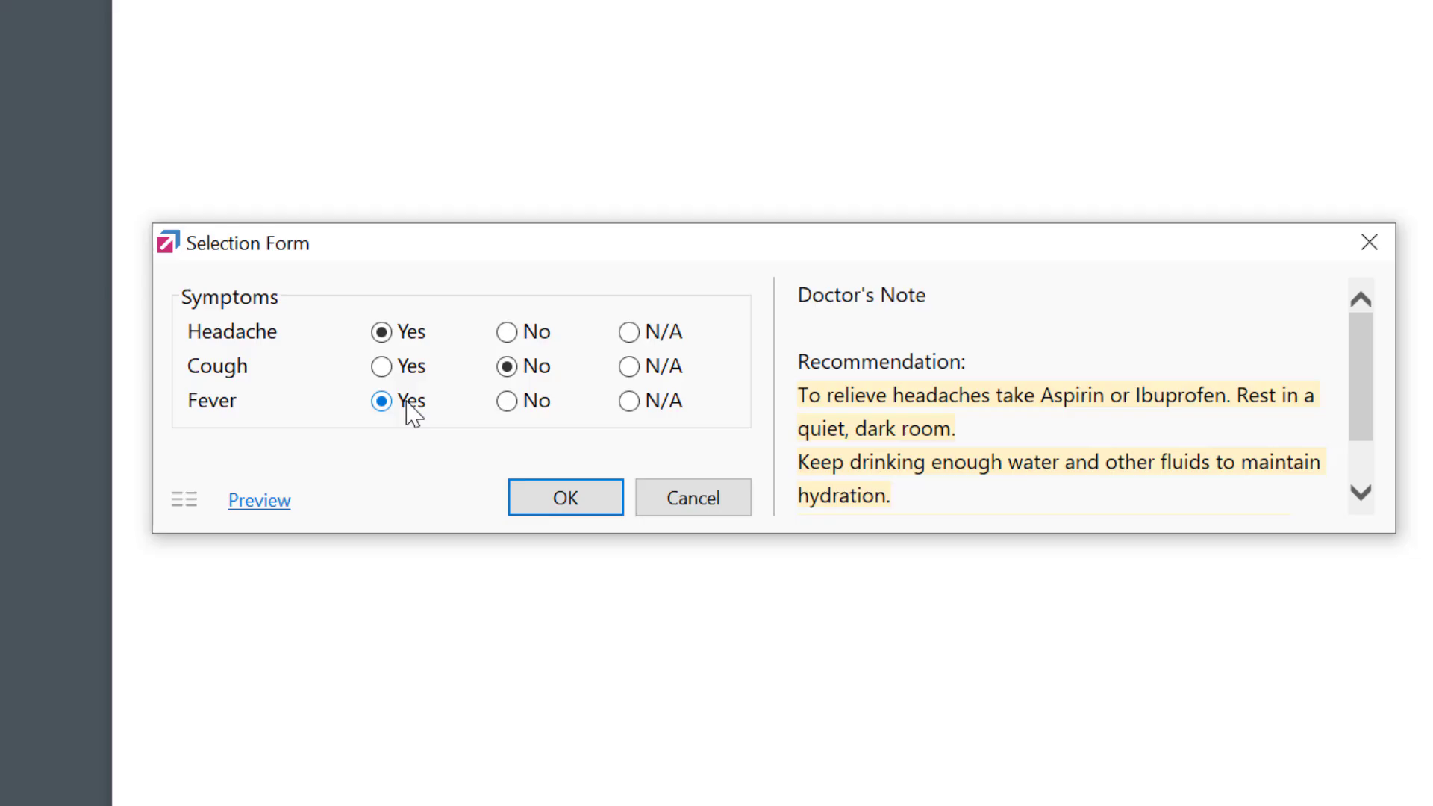
click(579, 505)
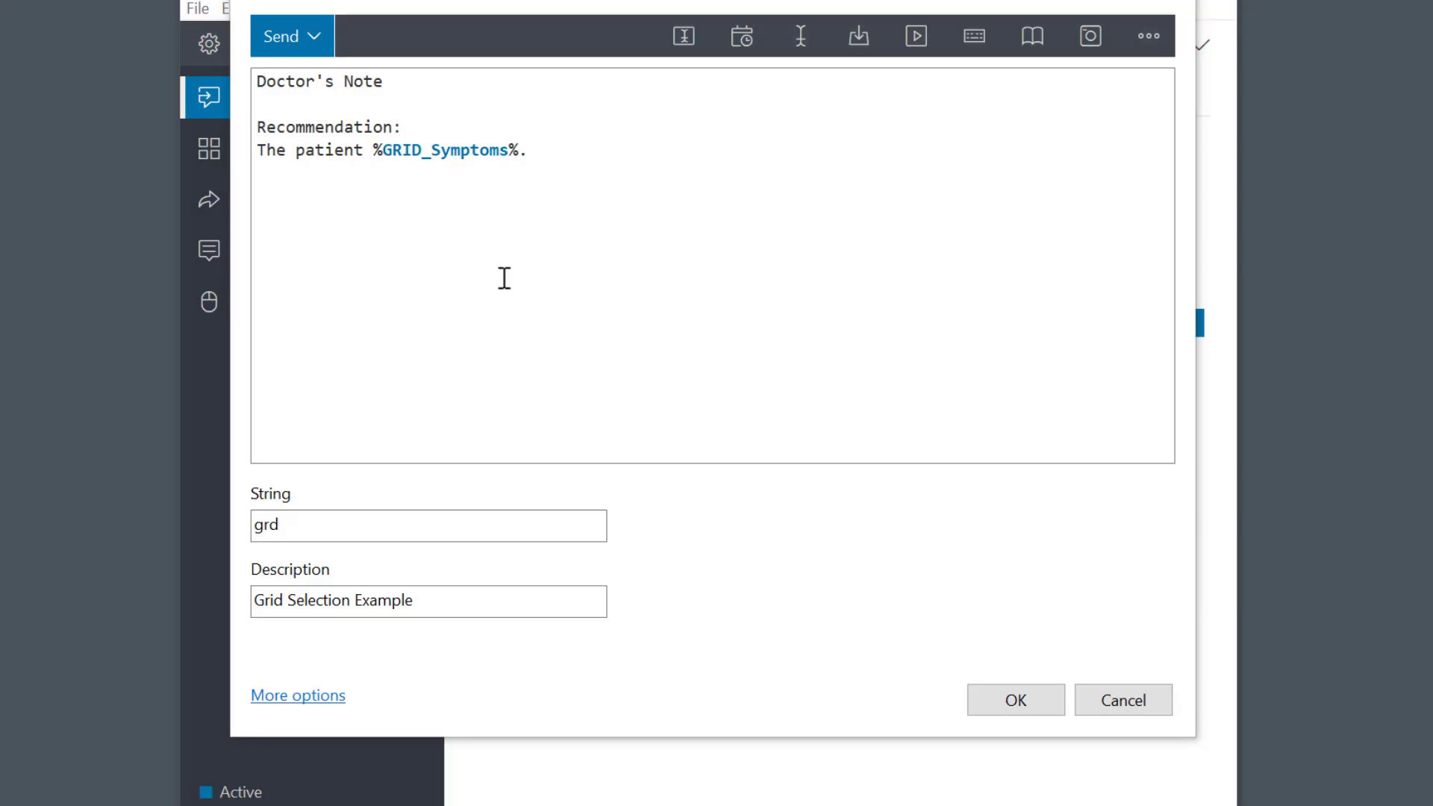
Reopen the Symptoms grid selection from the doctor's note and set its output to "is associated with <SELECTION>".
double_click(438, 159)
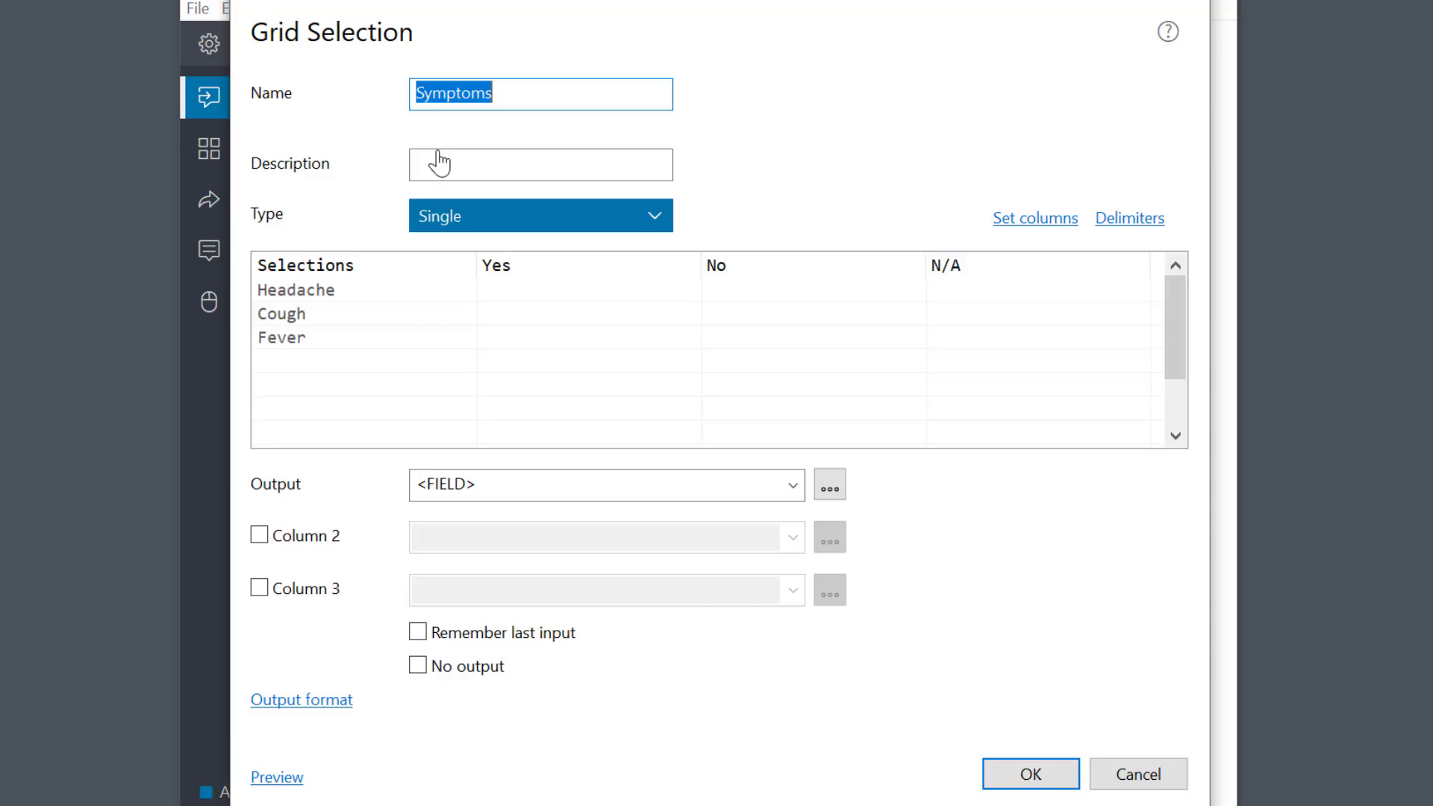
click(791, 489)
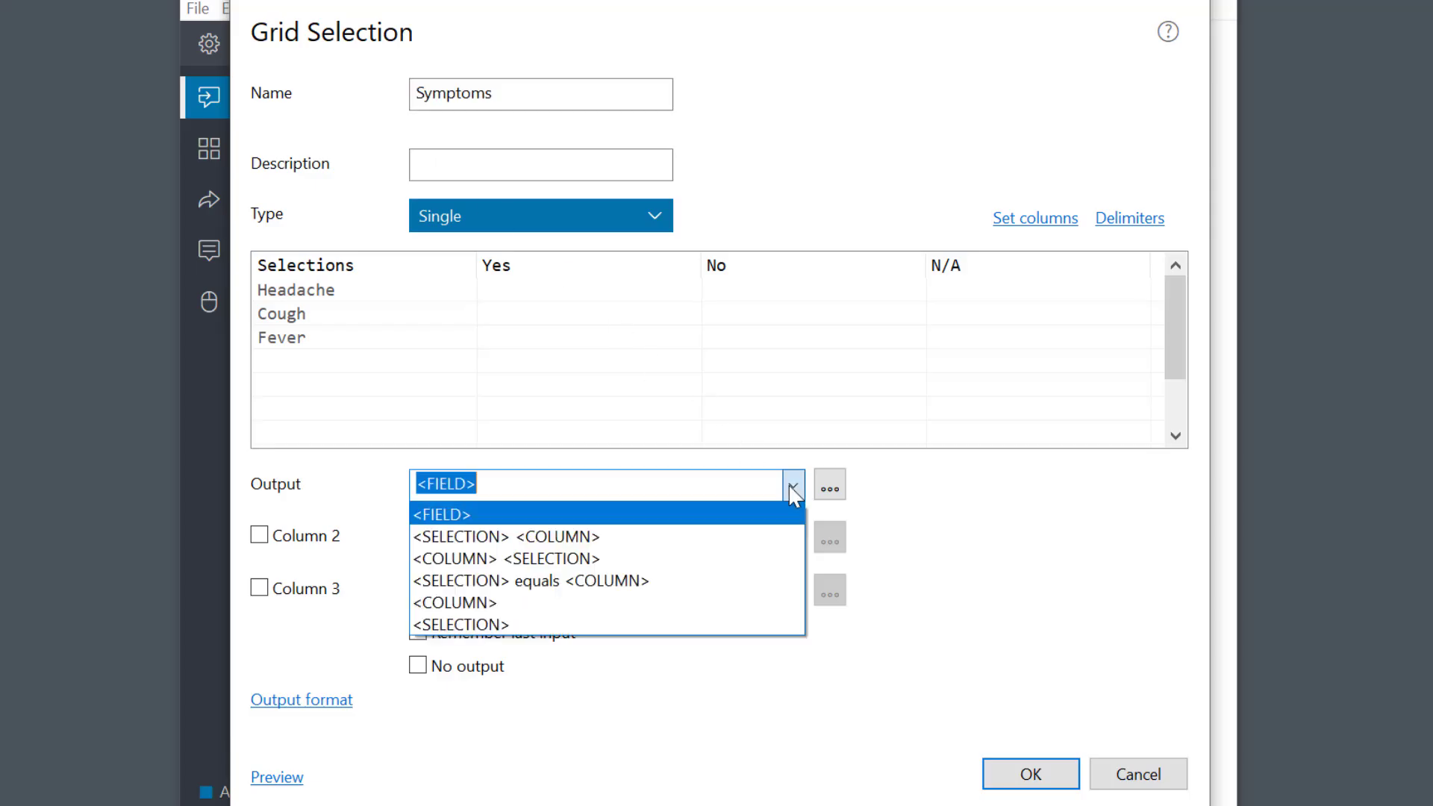
click(660, 623)
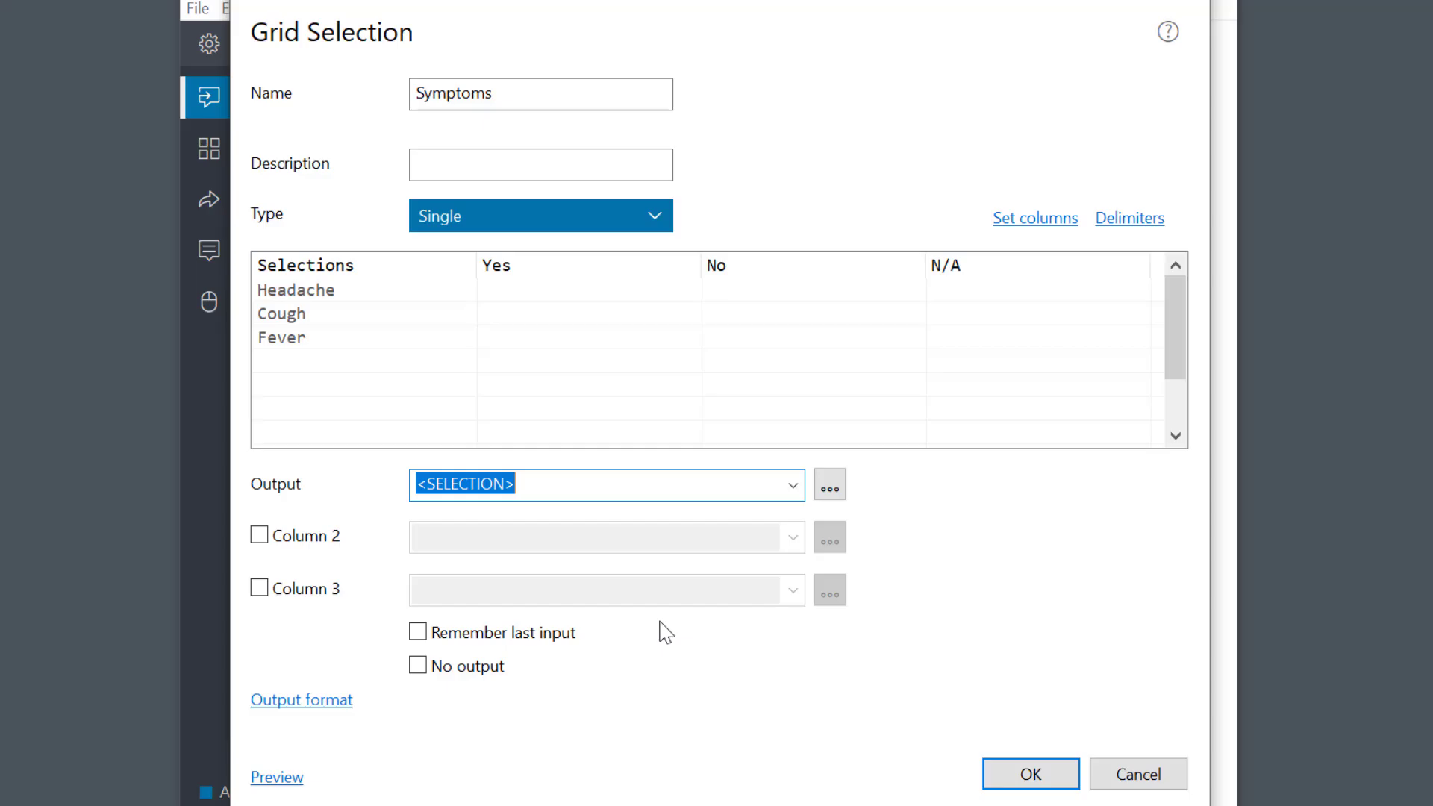
click(418, 484)
text(is associated with)
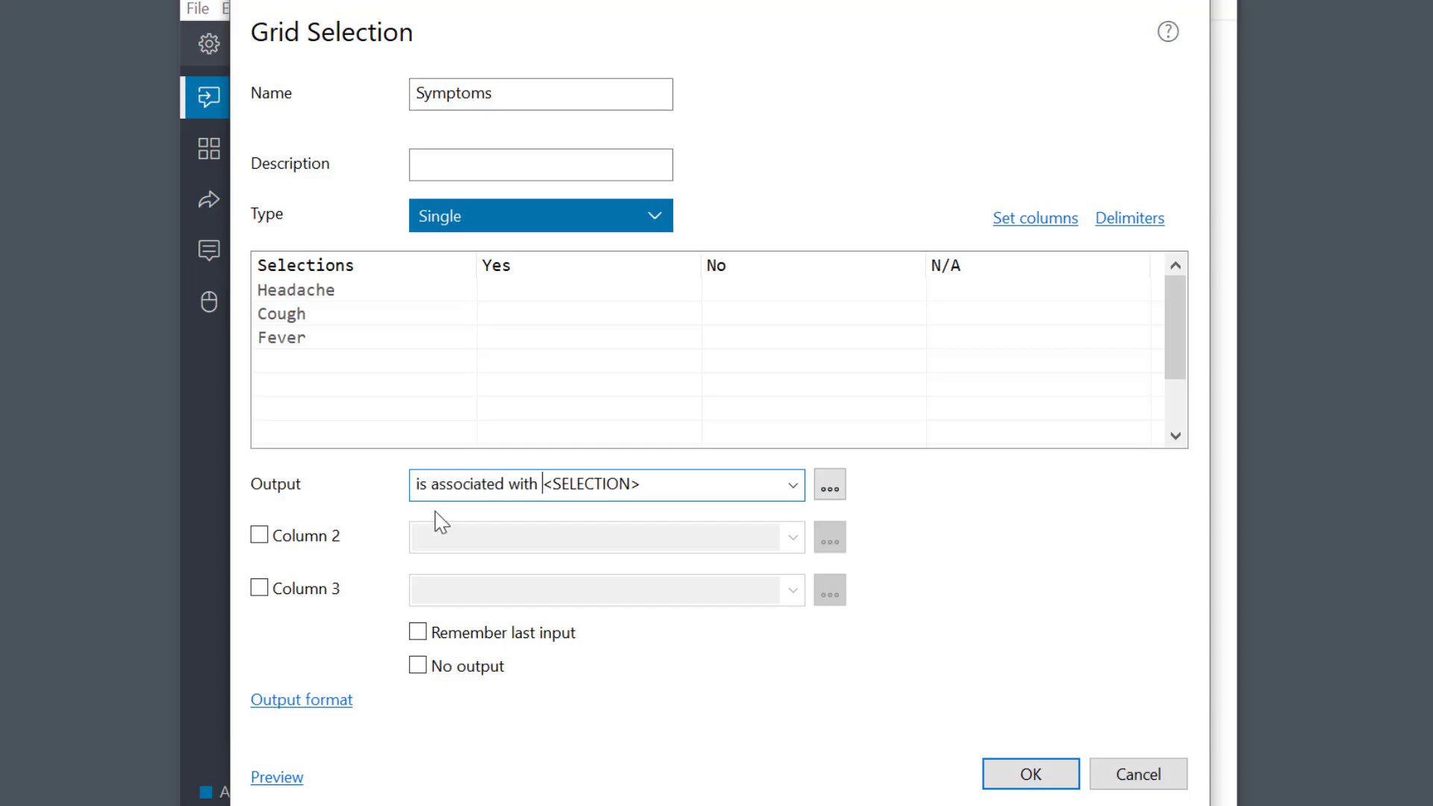
Enable separate outputs for columns 2 and 3, with "denies <SELECTION>" for column 2 and column 3 left empty.
click(260, 535)
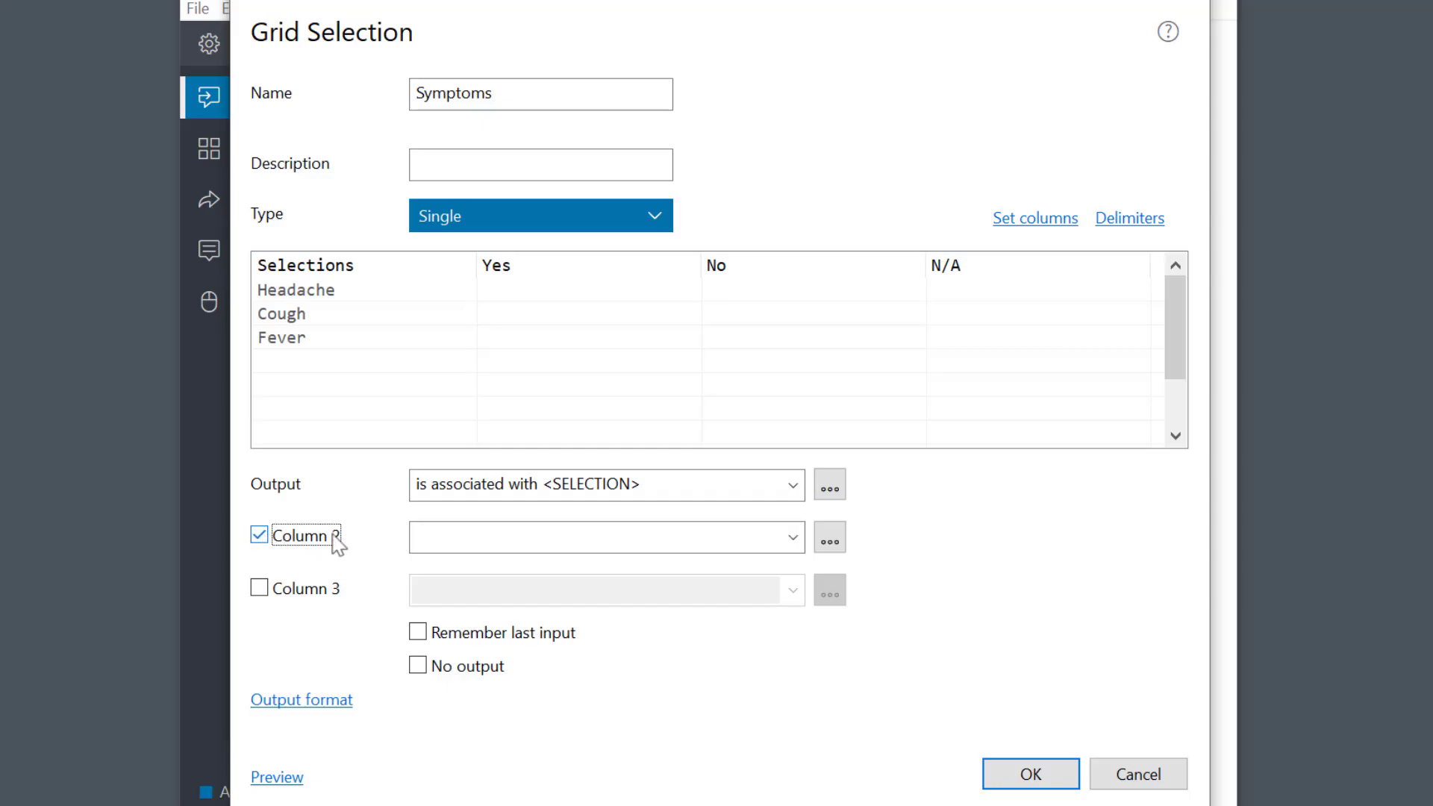
click(472, 538)
text(denies)
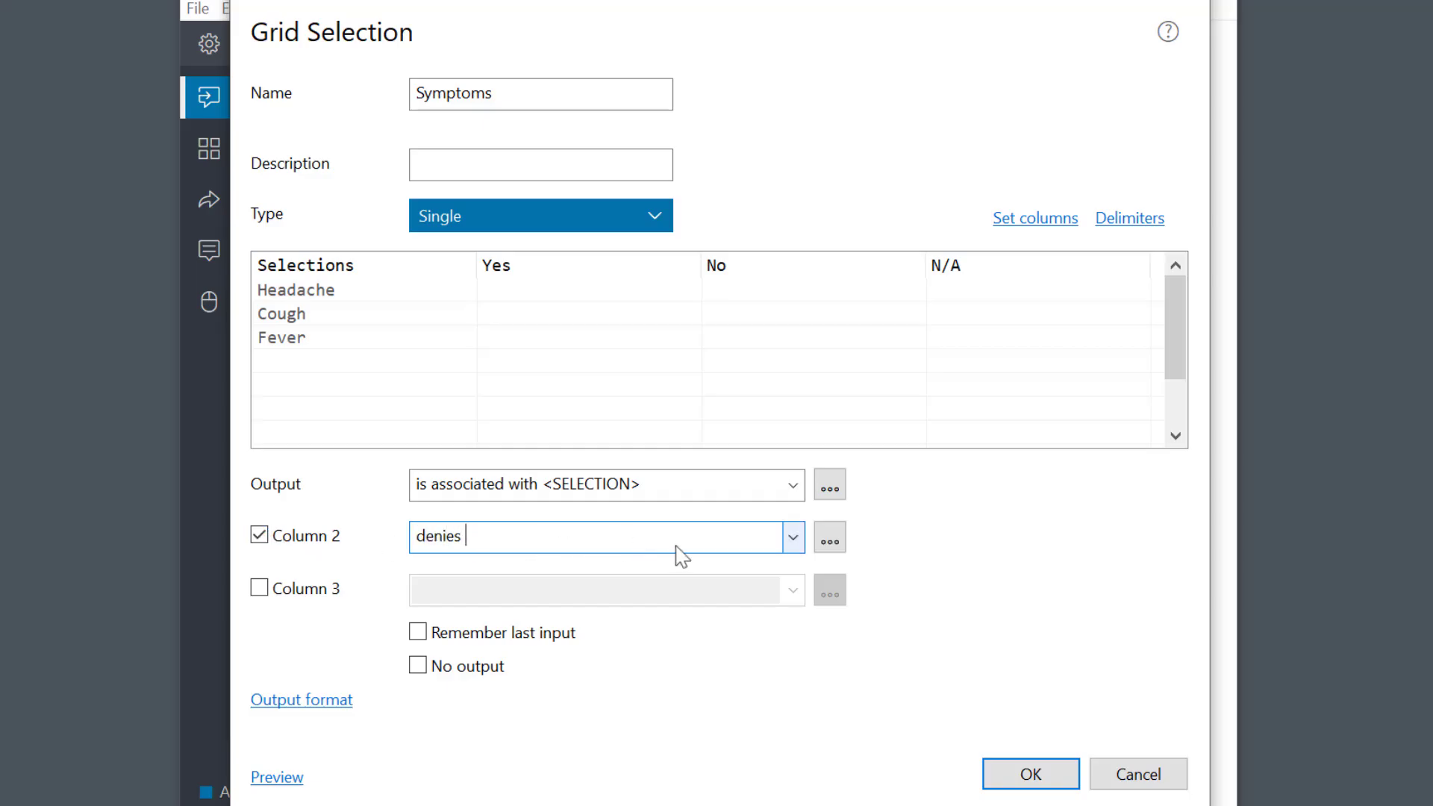
click(831, 541)
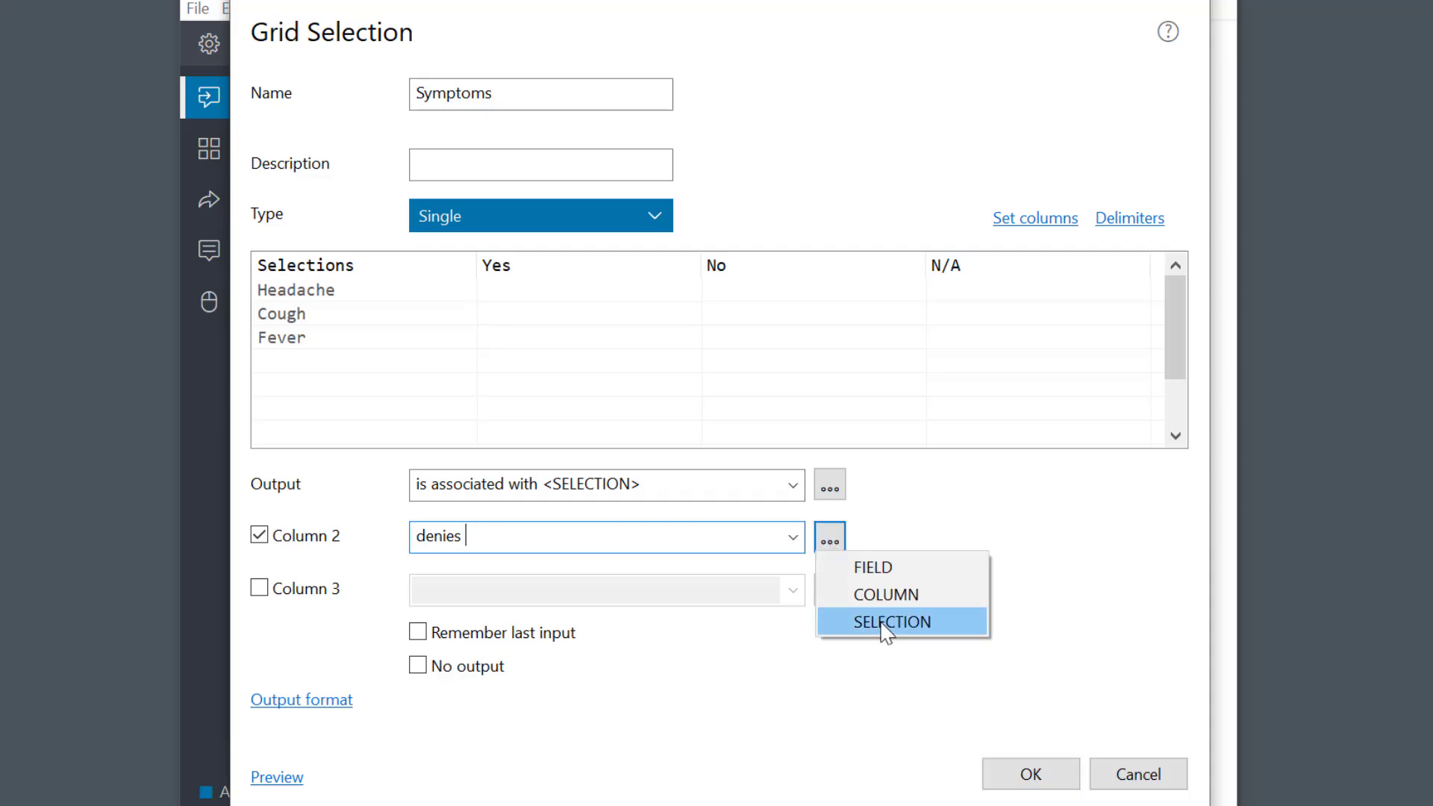
click(881, 622)
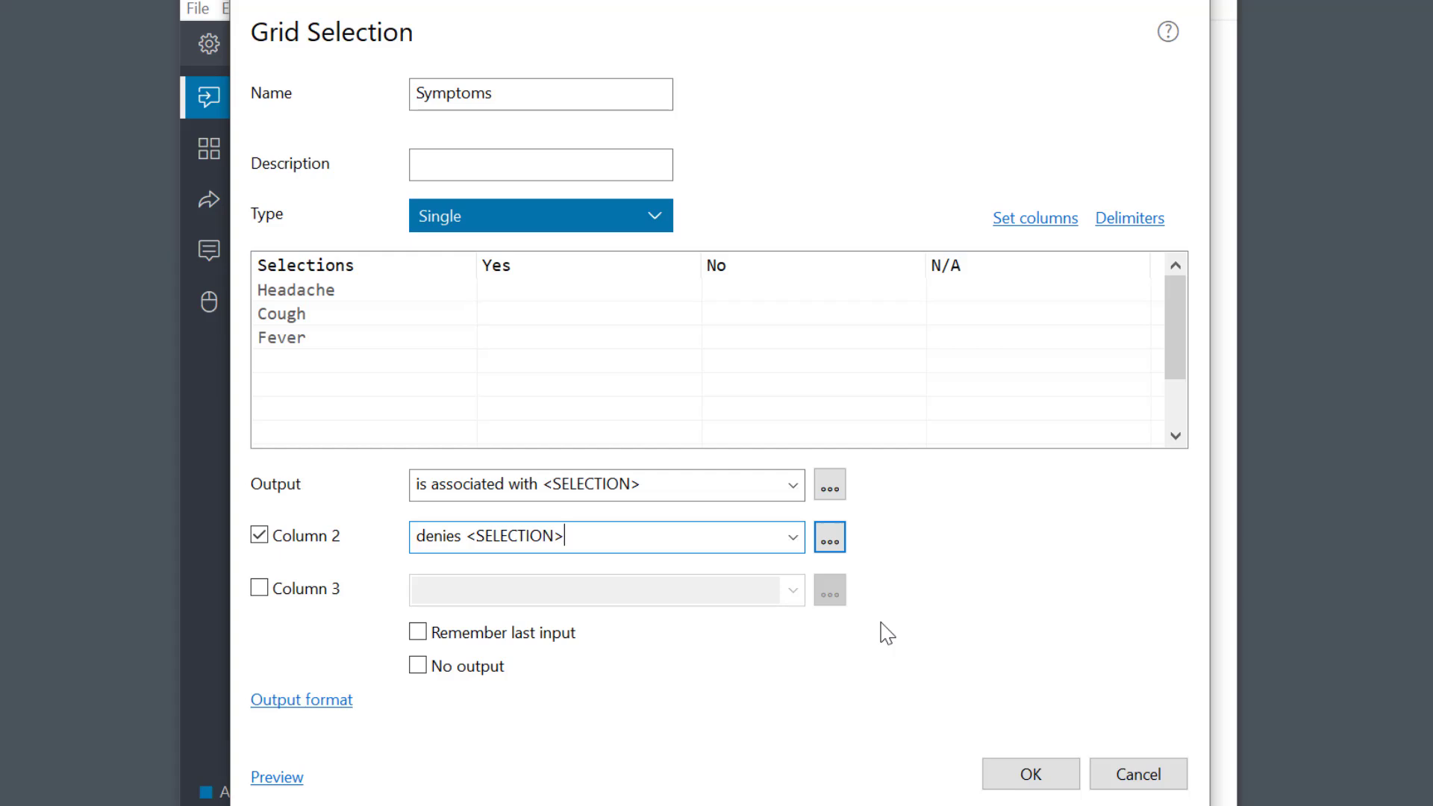
click(260, 589)
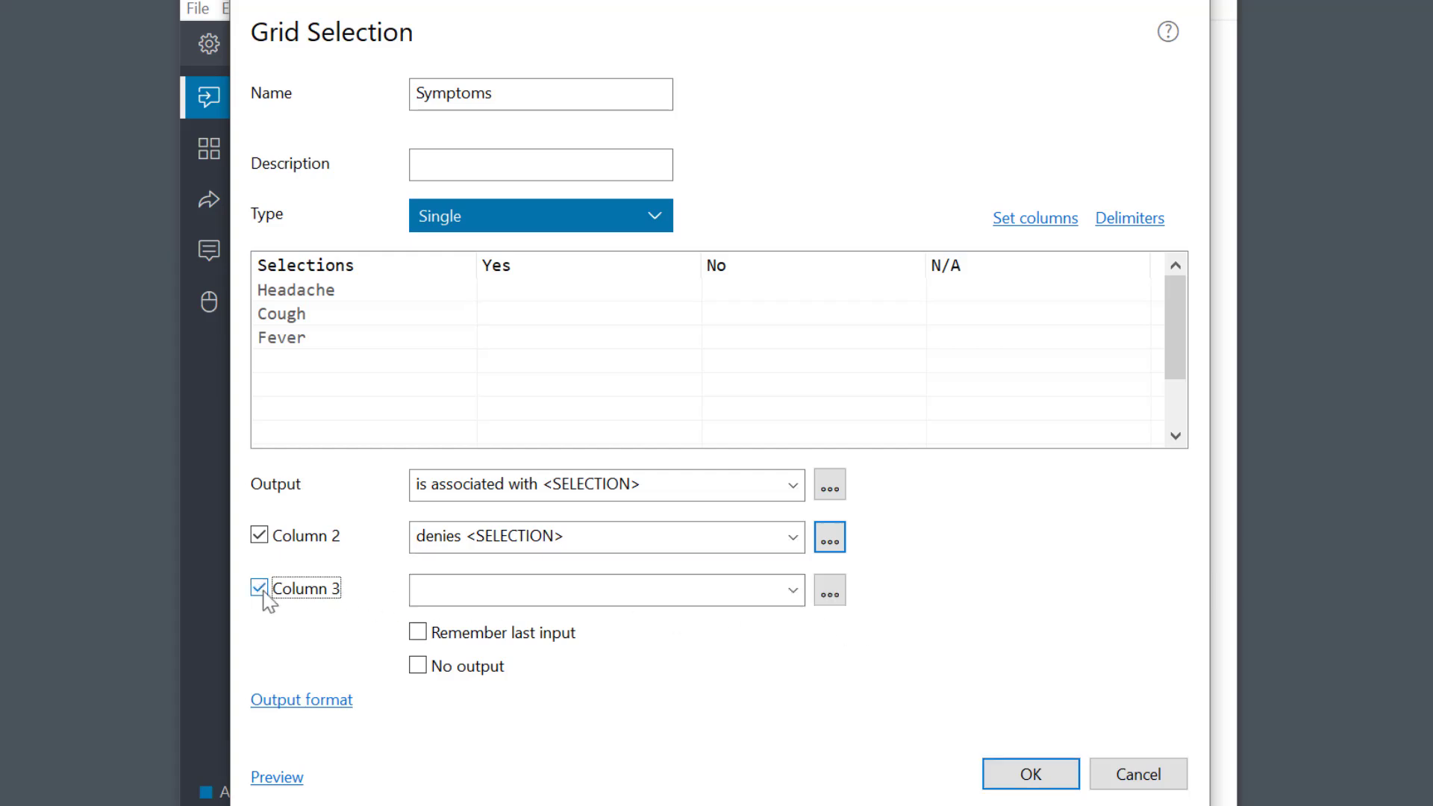
Preview the Symptoms grid with Cough set to No, and close the preview.
click(270, 778)
click(774, 386)
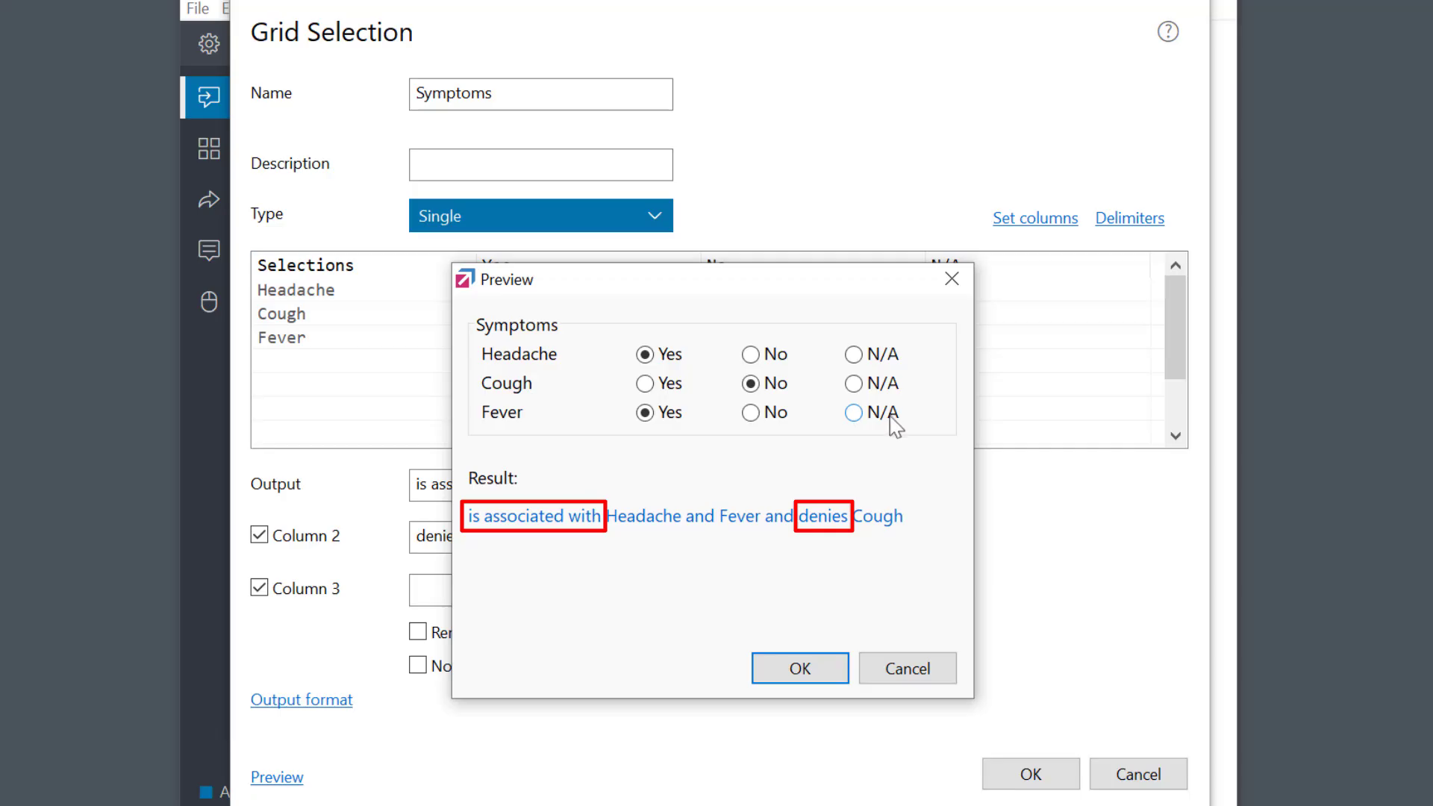
click(908, 668)
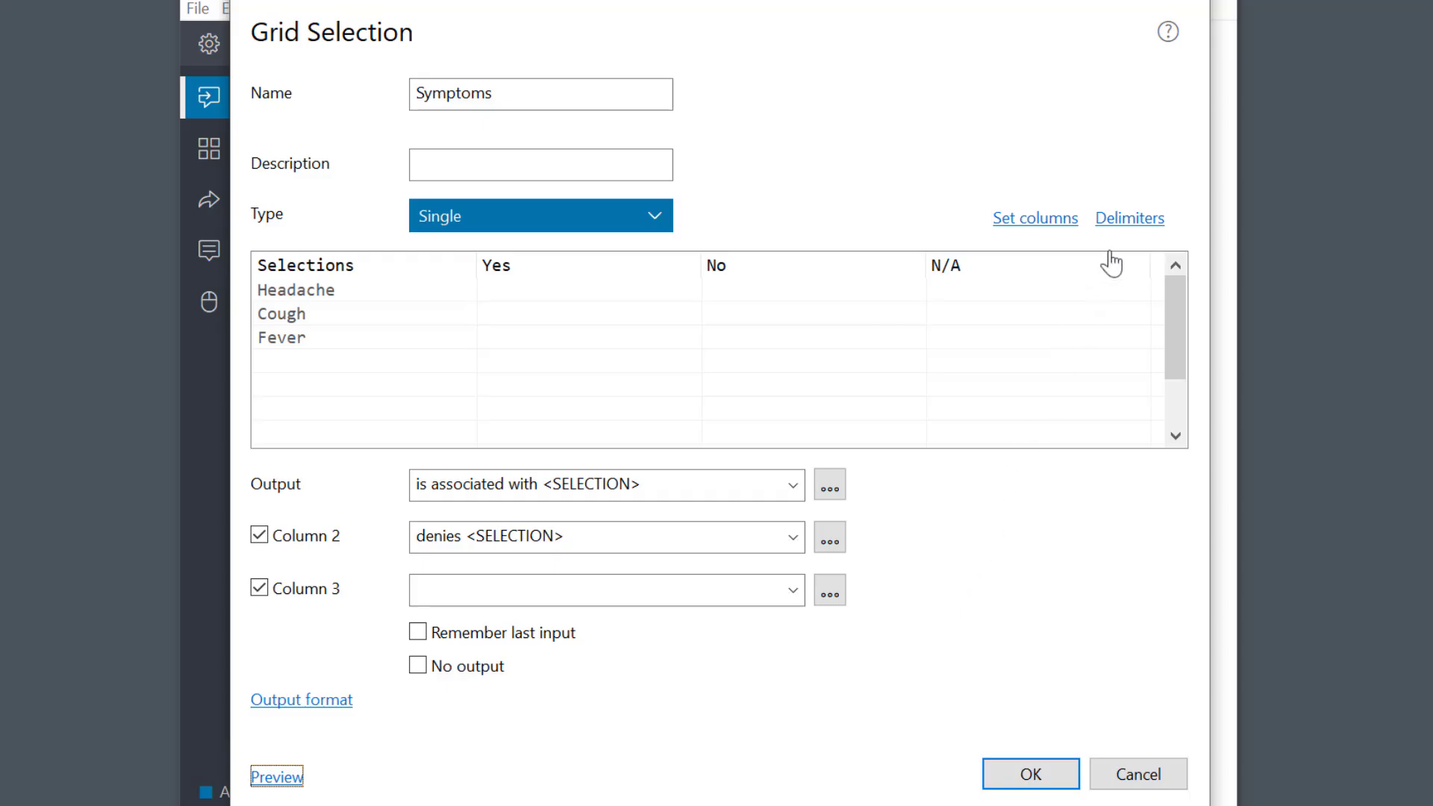
Turn off Group output in the Symptoms grid's delimiter settings.
click(1128, 221)
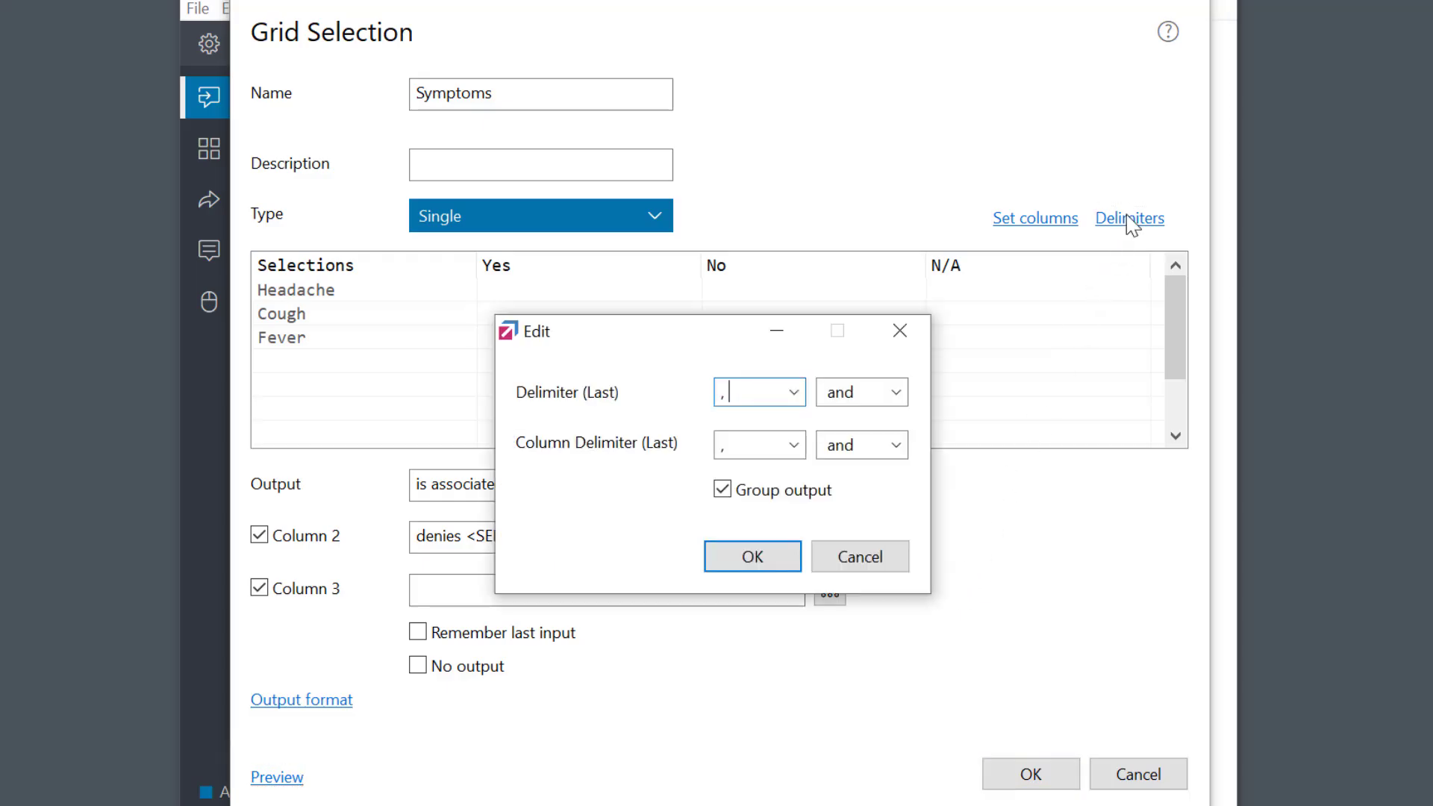
click(723, 492)
click(745, 560)
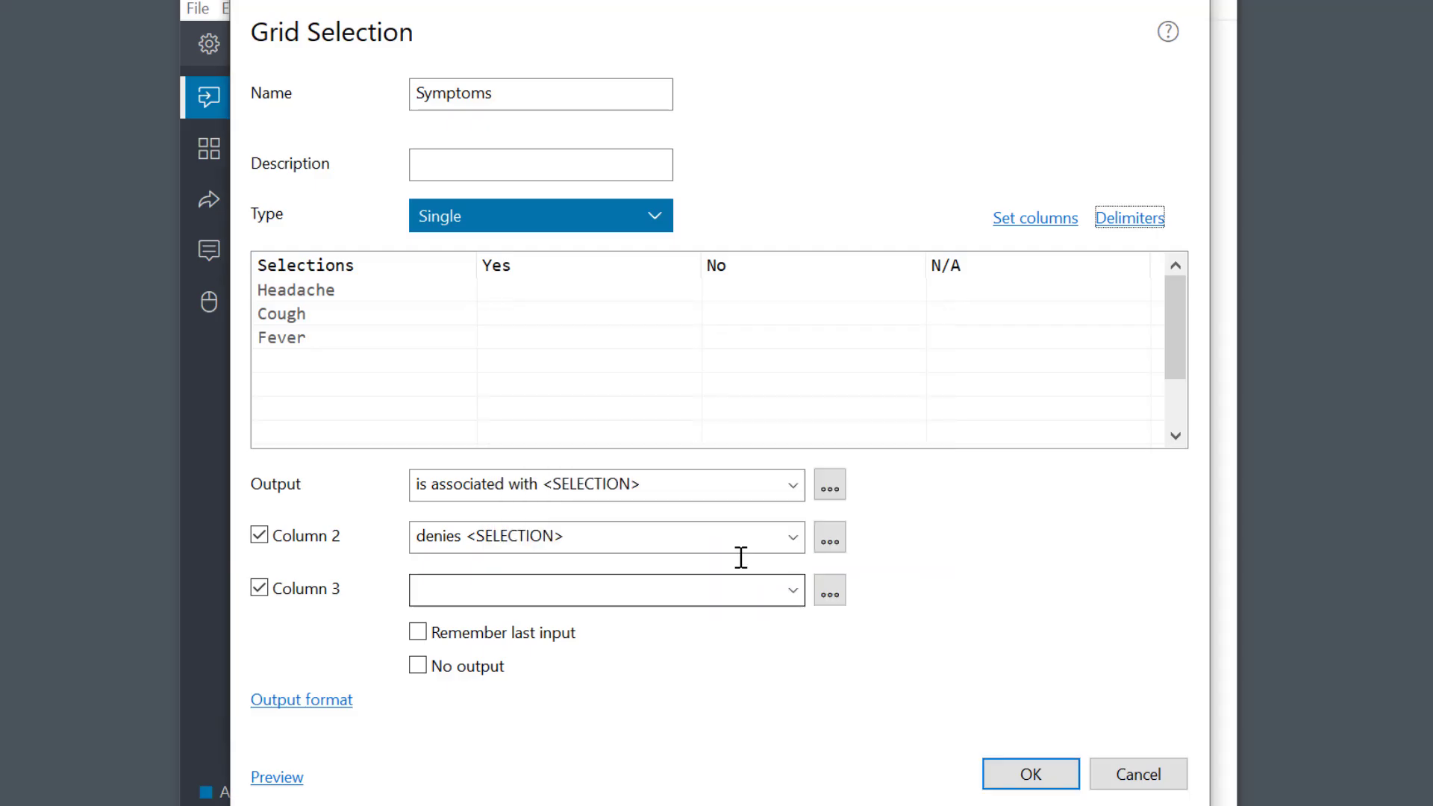
Preview the Symptoms grid's ungrouped output with Cough and Fever set to No.
click(291, 779)
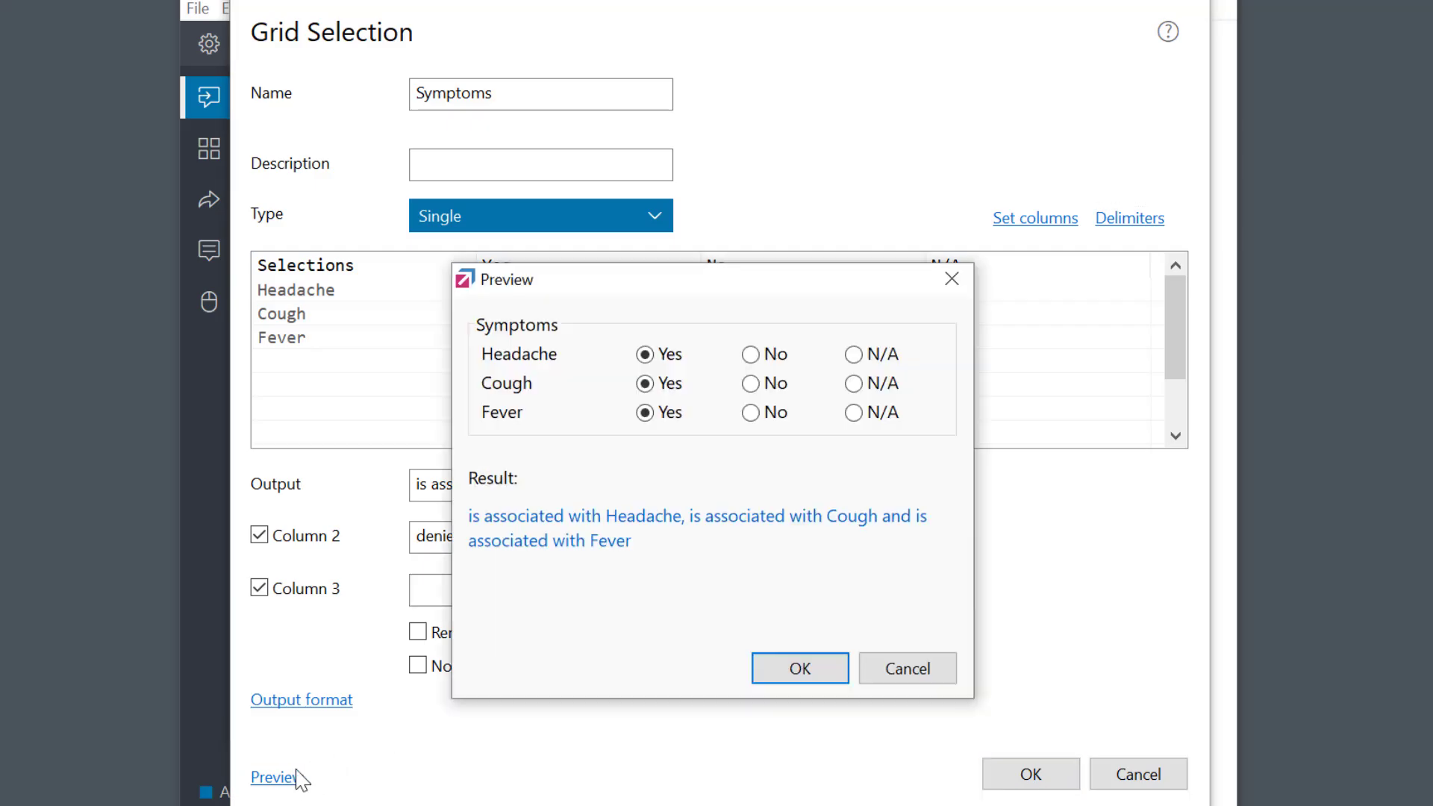
click(778, 388)
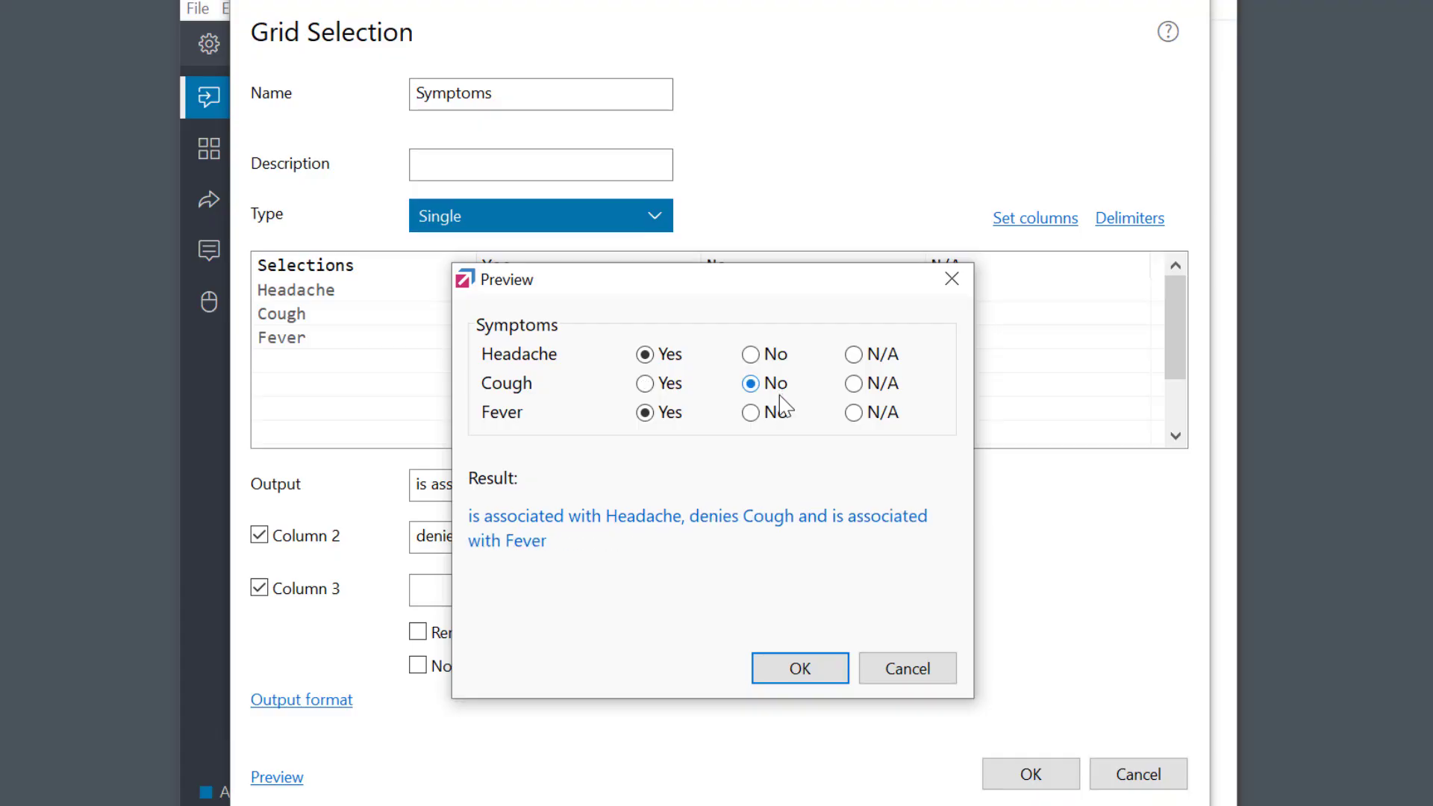
click(778, 414)
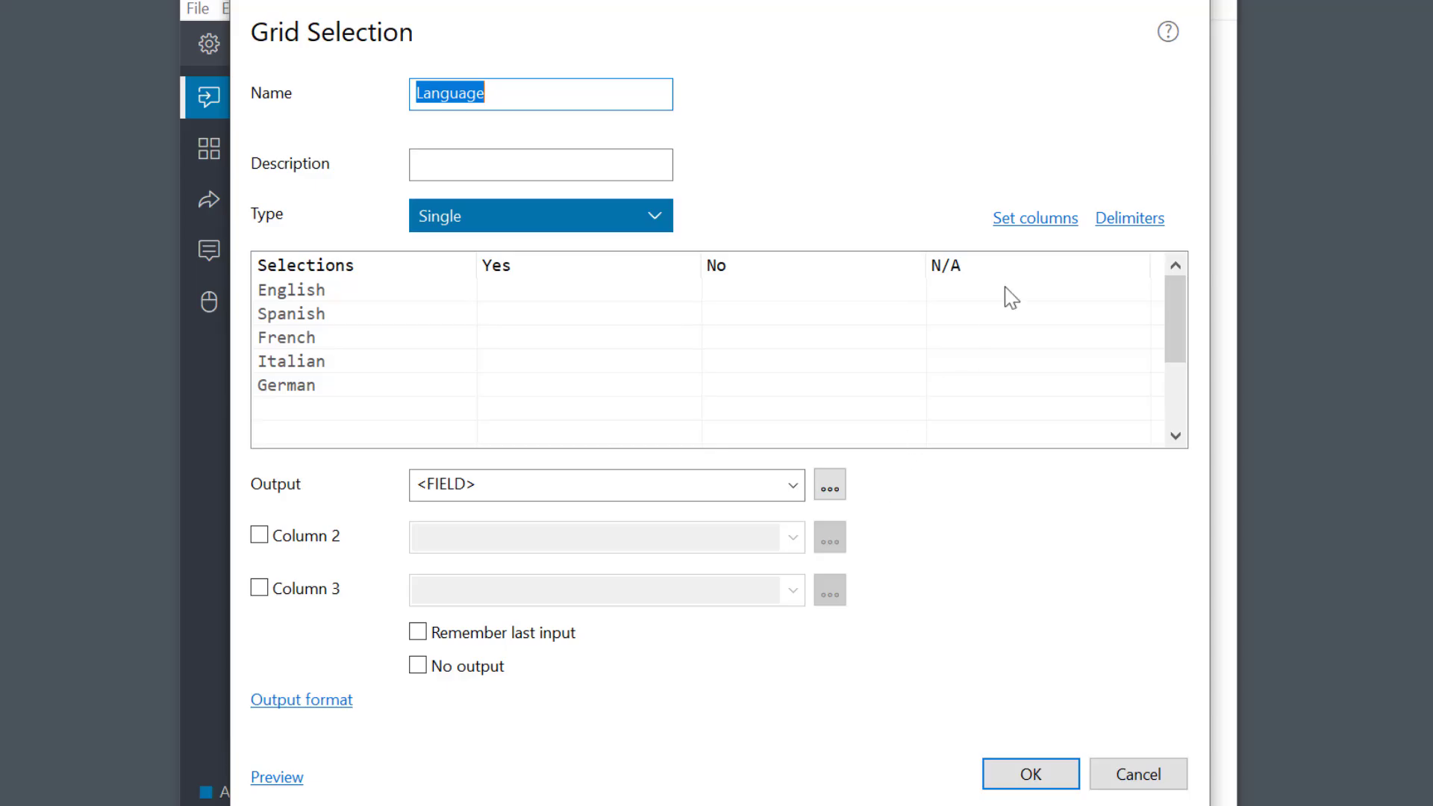
Replace the Language grid's columns with "is fluent in", "understands" and "doesn't speak".
click(1052, 224)
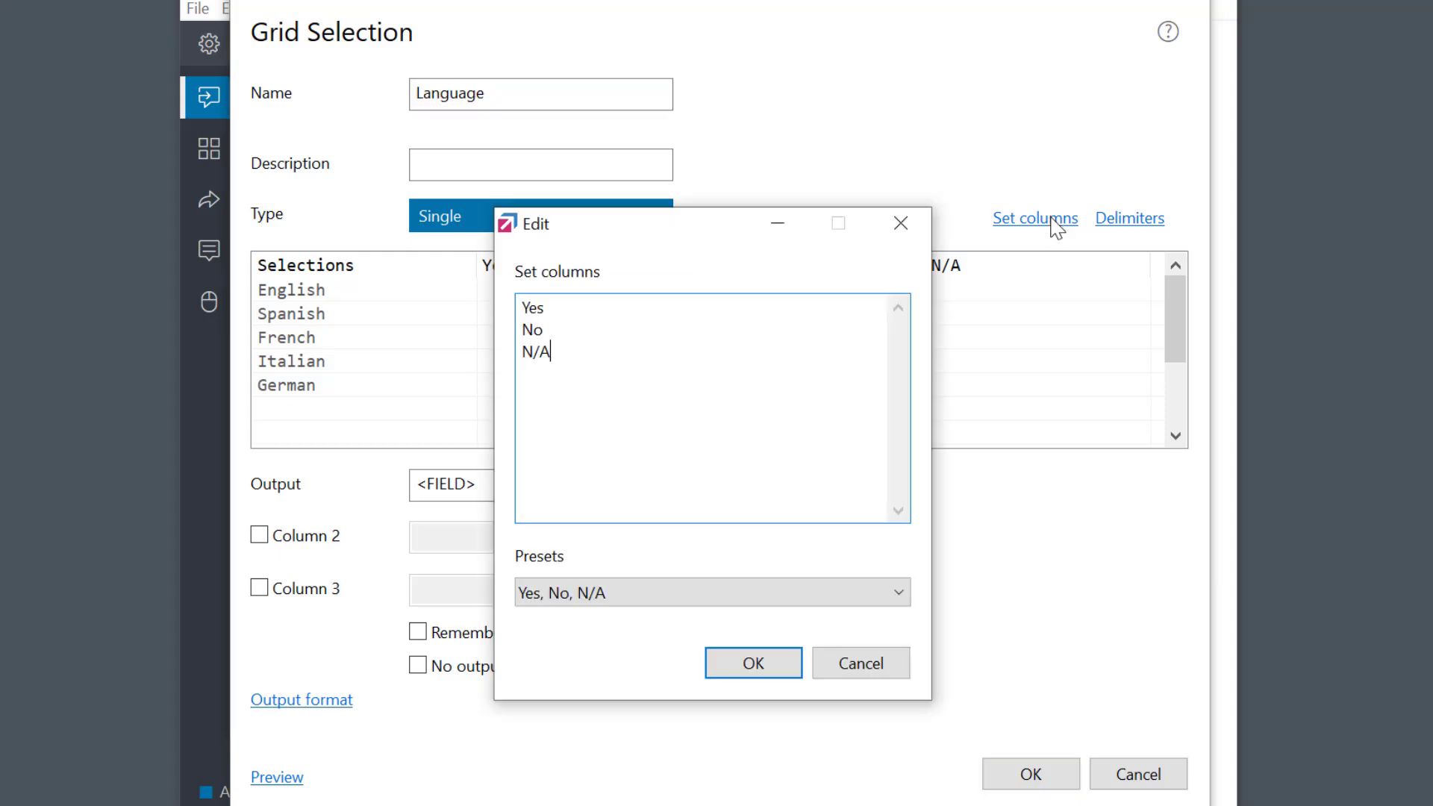
drag(600, 370, 479, 292)
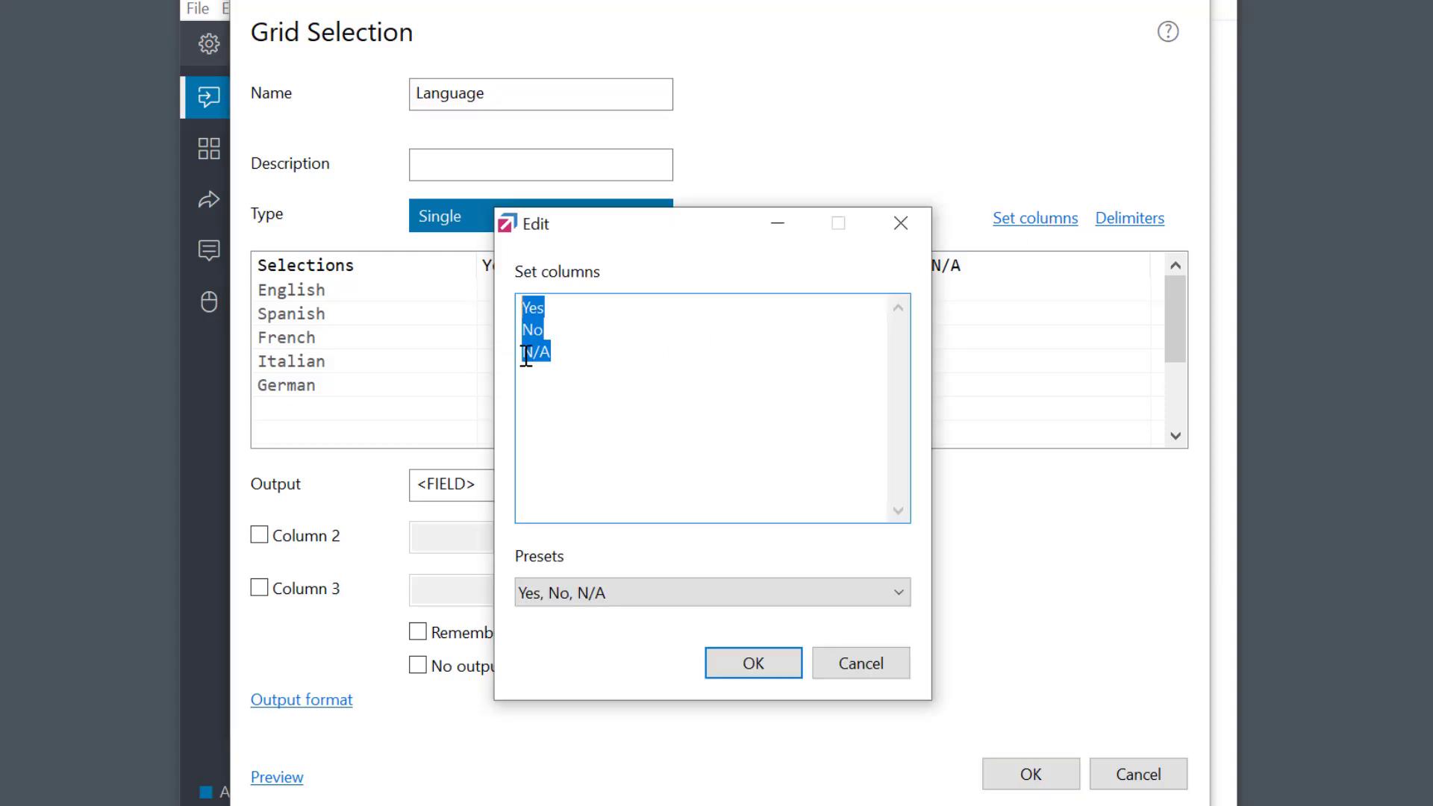
key(BackSpace)
text(is fluent in)
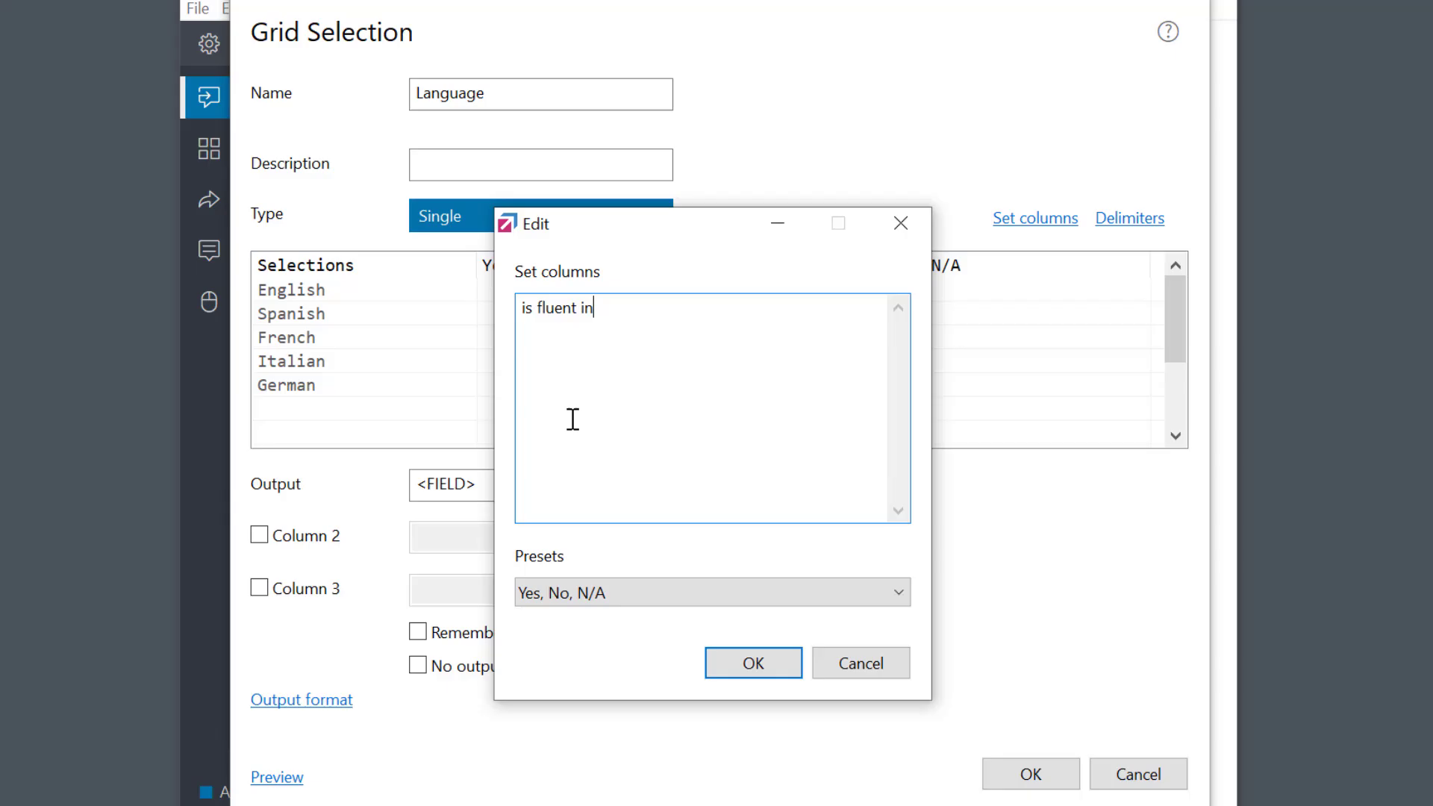
key(Return)
text(understands)
key(Return)
text(doesn't speak)
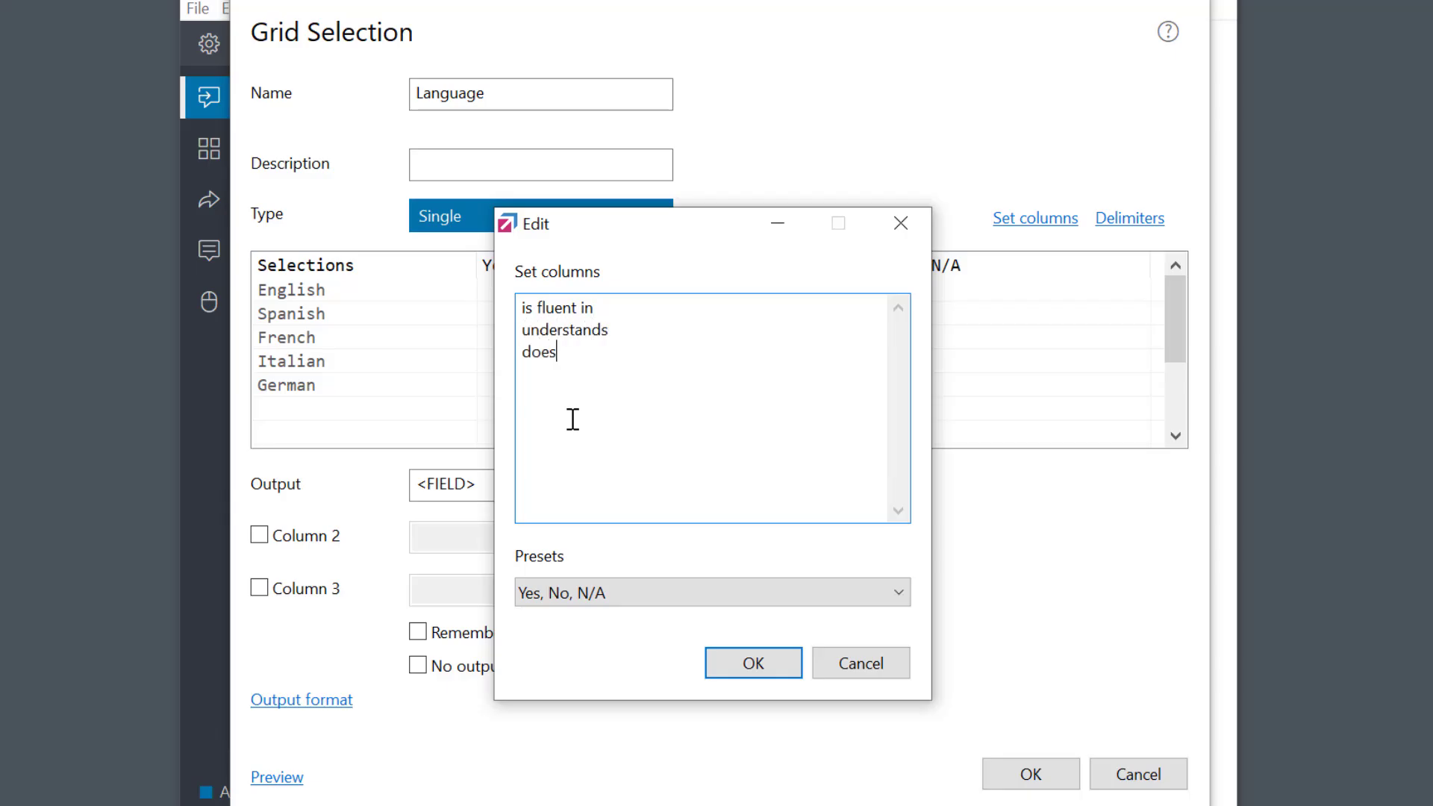
click(783, 670)
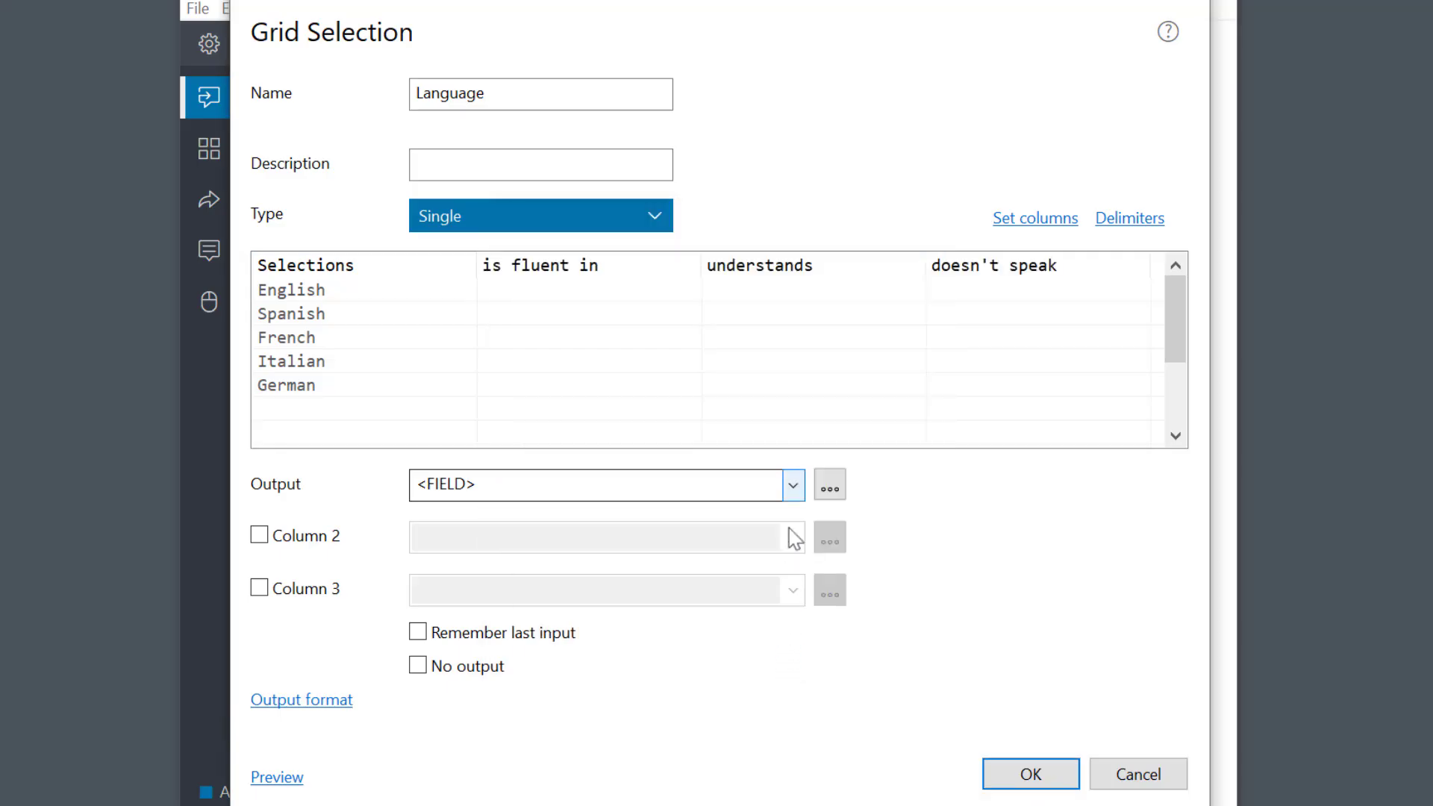
Set the Language output to <COLUMN> <SELECTION> and preview it with French and Italian on "understands" and German on "doesn't speak".
click(792, 487)
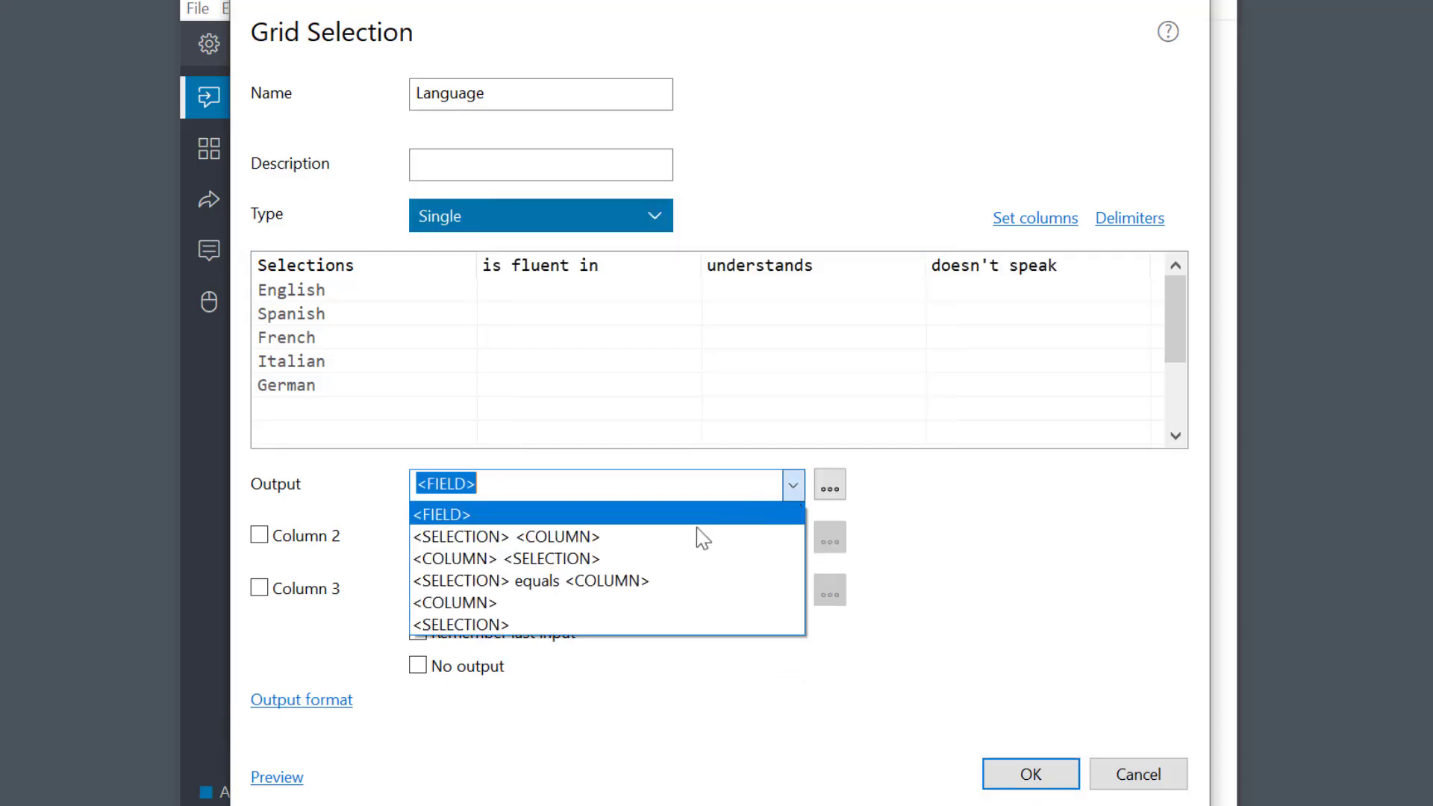
click(628, 560)
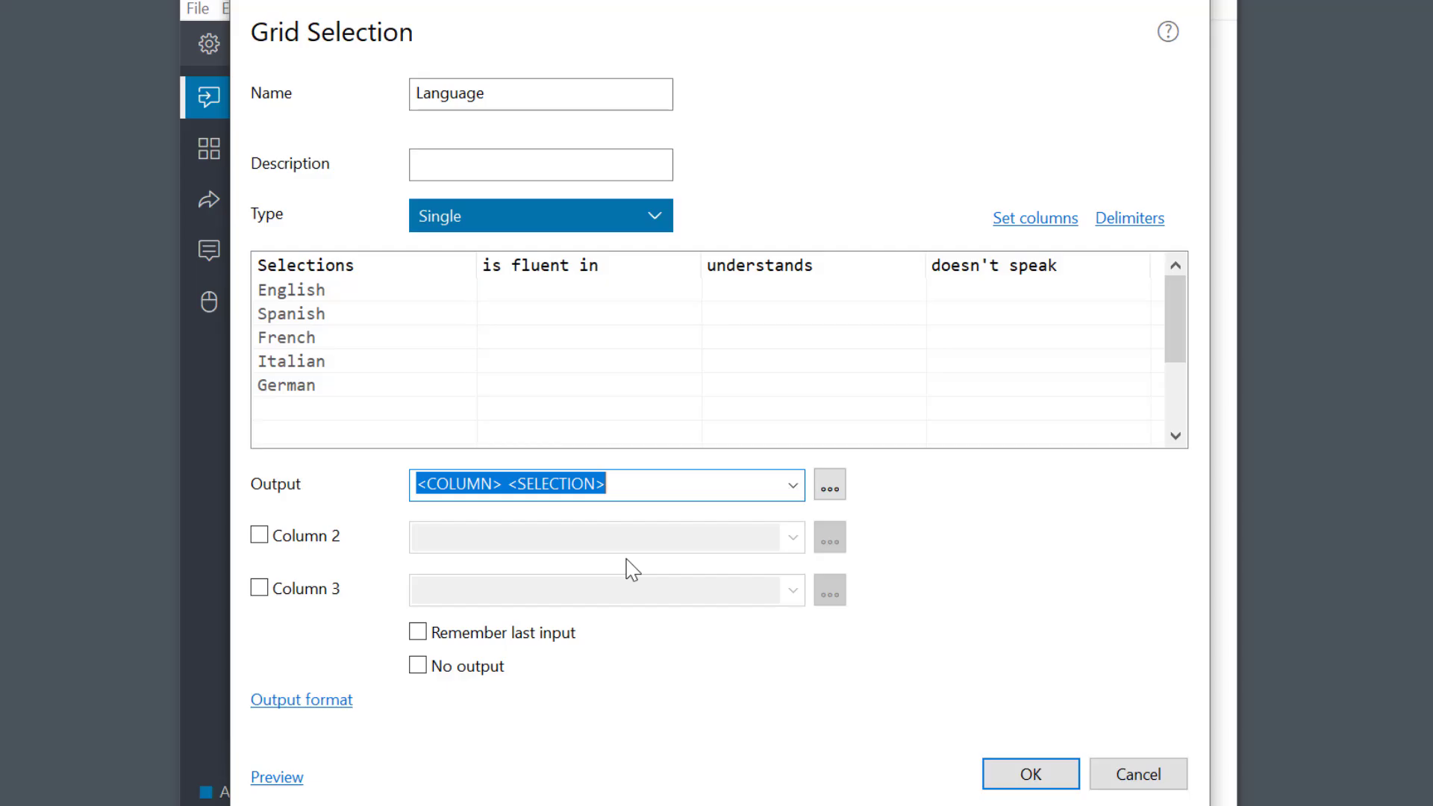
click(291, 780)
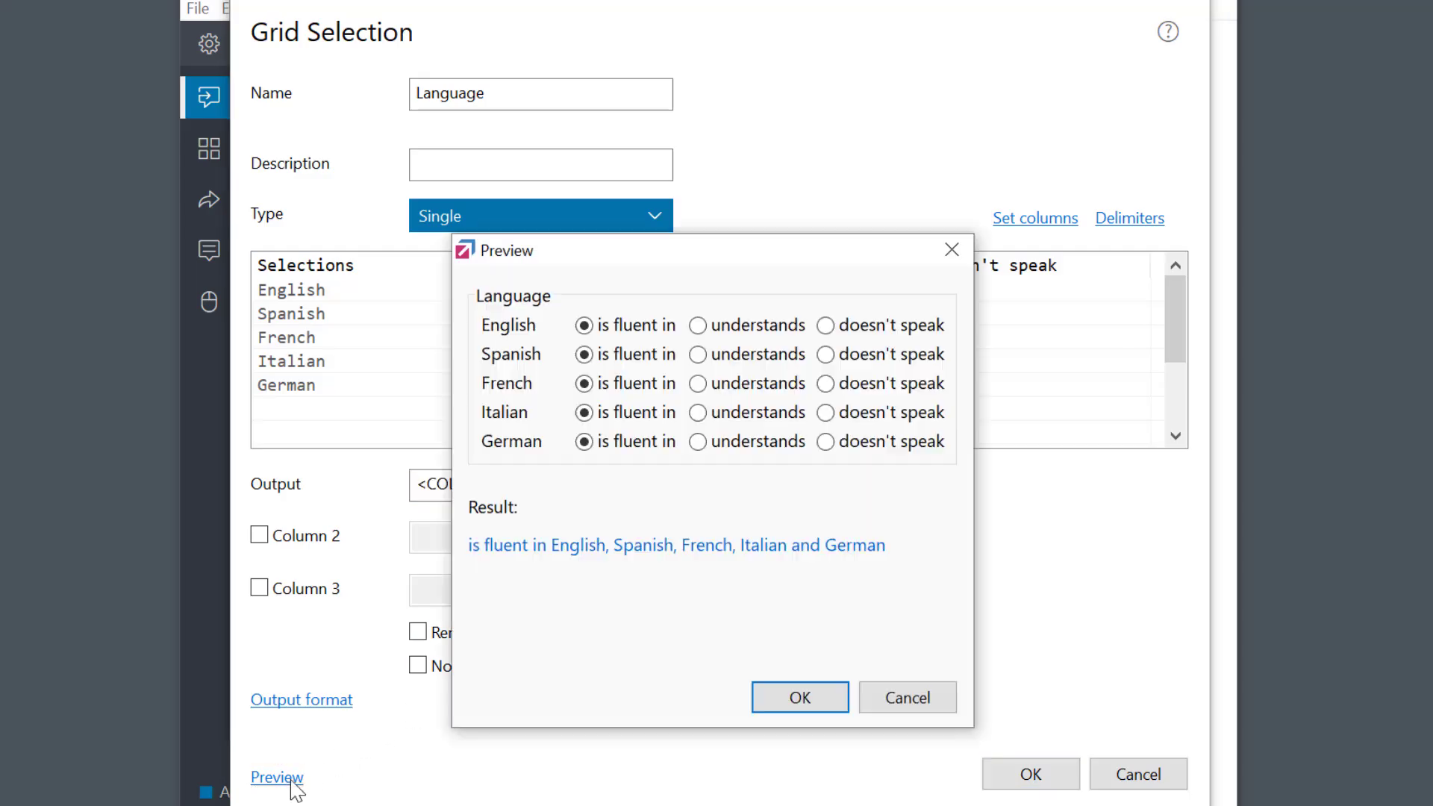
click(729, 384)
click(737, 412)
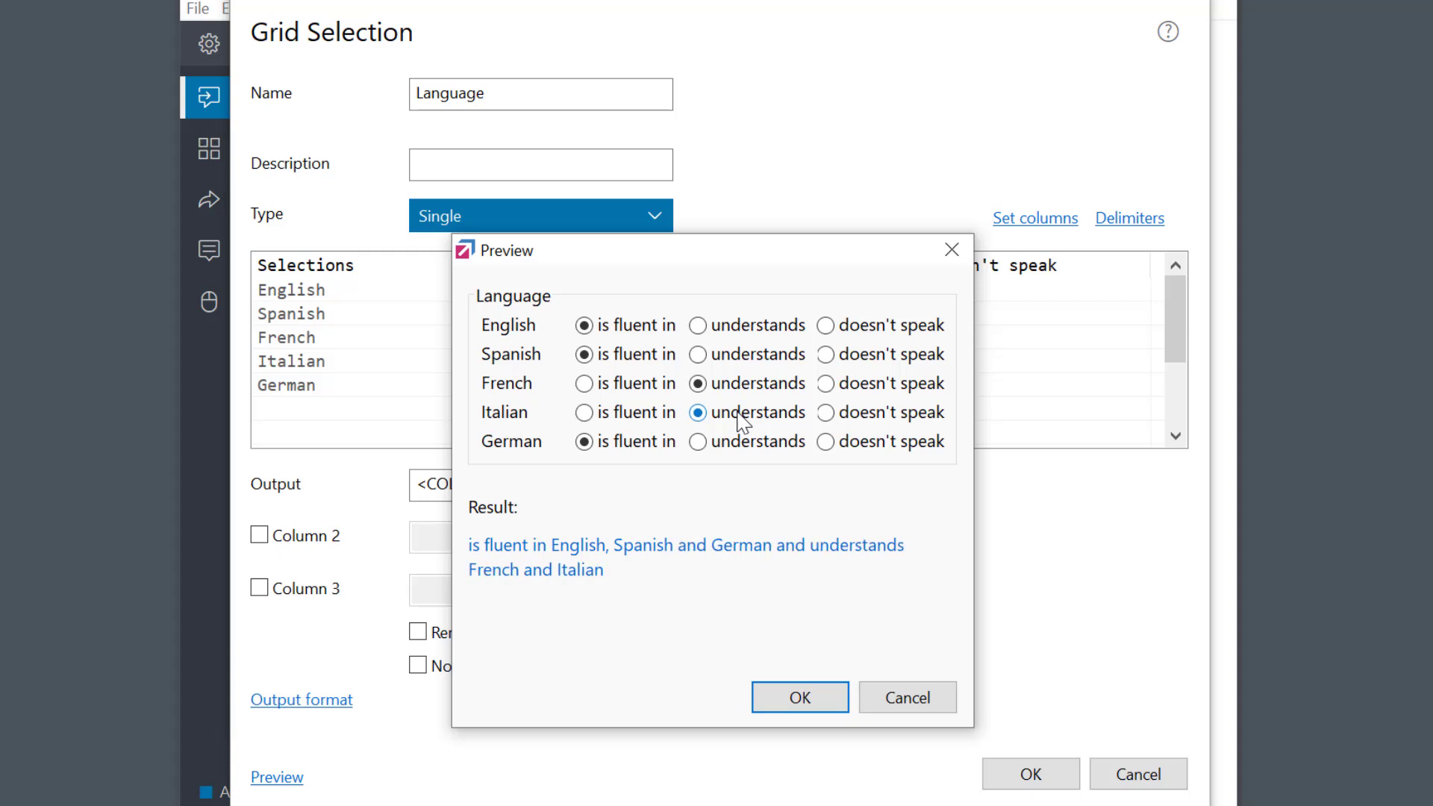
click(882, 445)
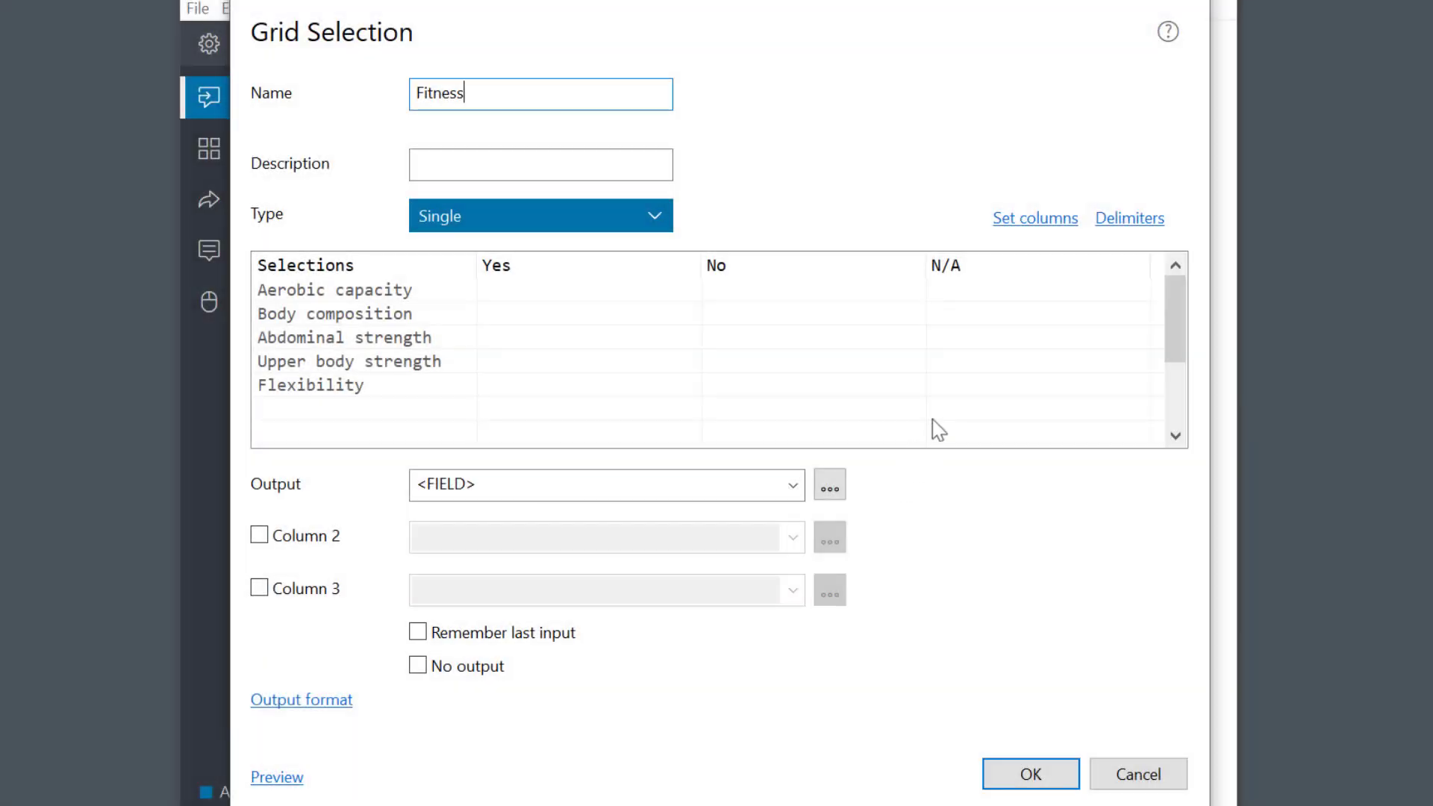
Replace the Fitness grid's columns with "poor", "average" and "excellent".
click(1056, 234)
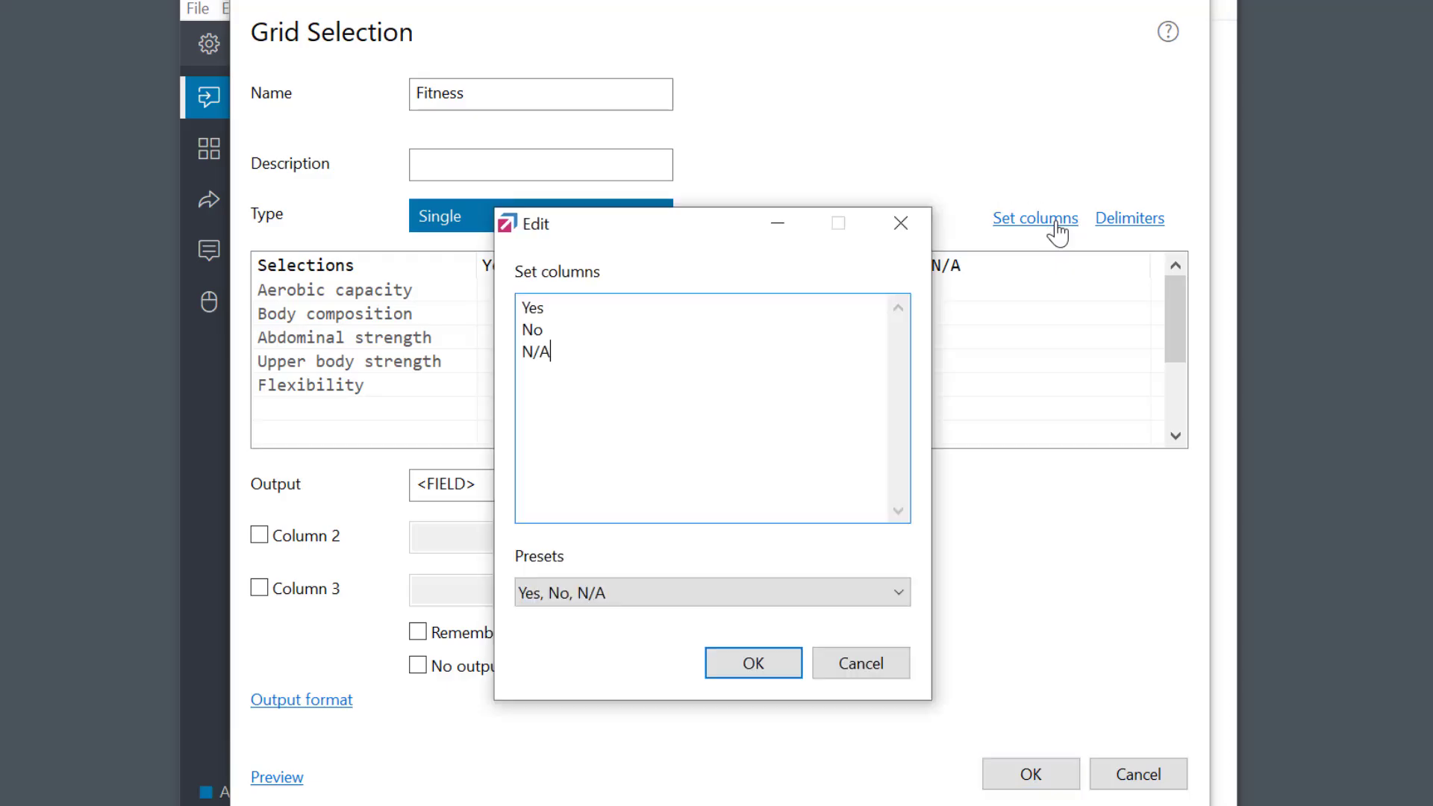
key(ctrl+a)
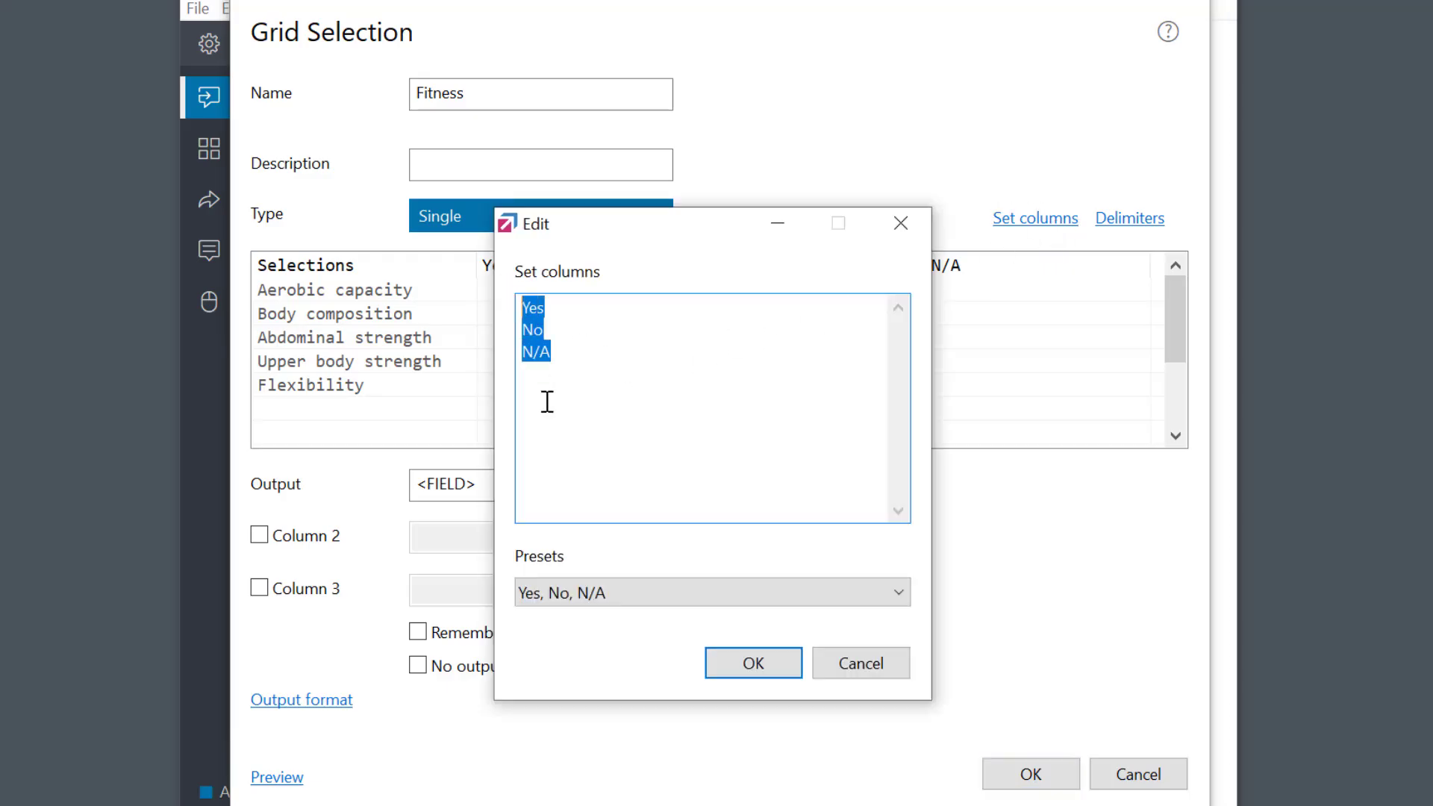
key(BackSpace)
text(poor)
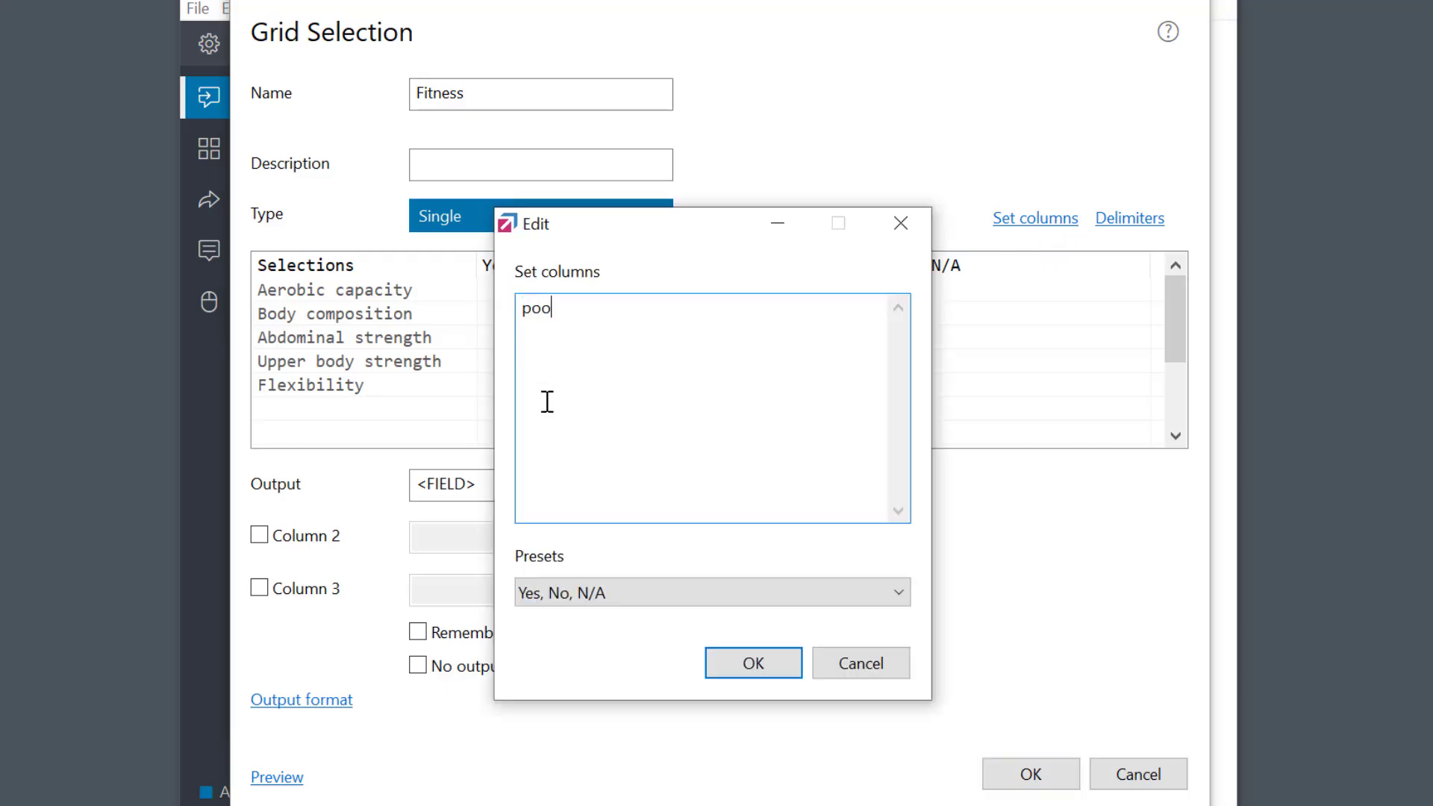
key(Return)
text(average)
key(Return)
text(excellent)
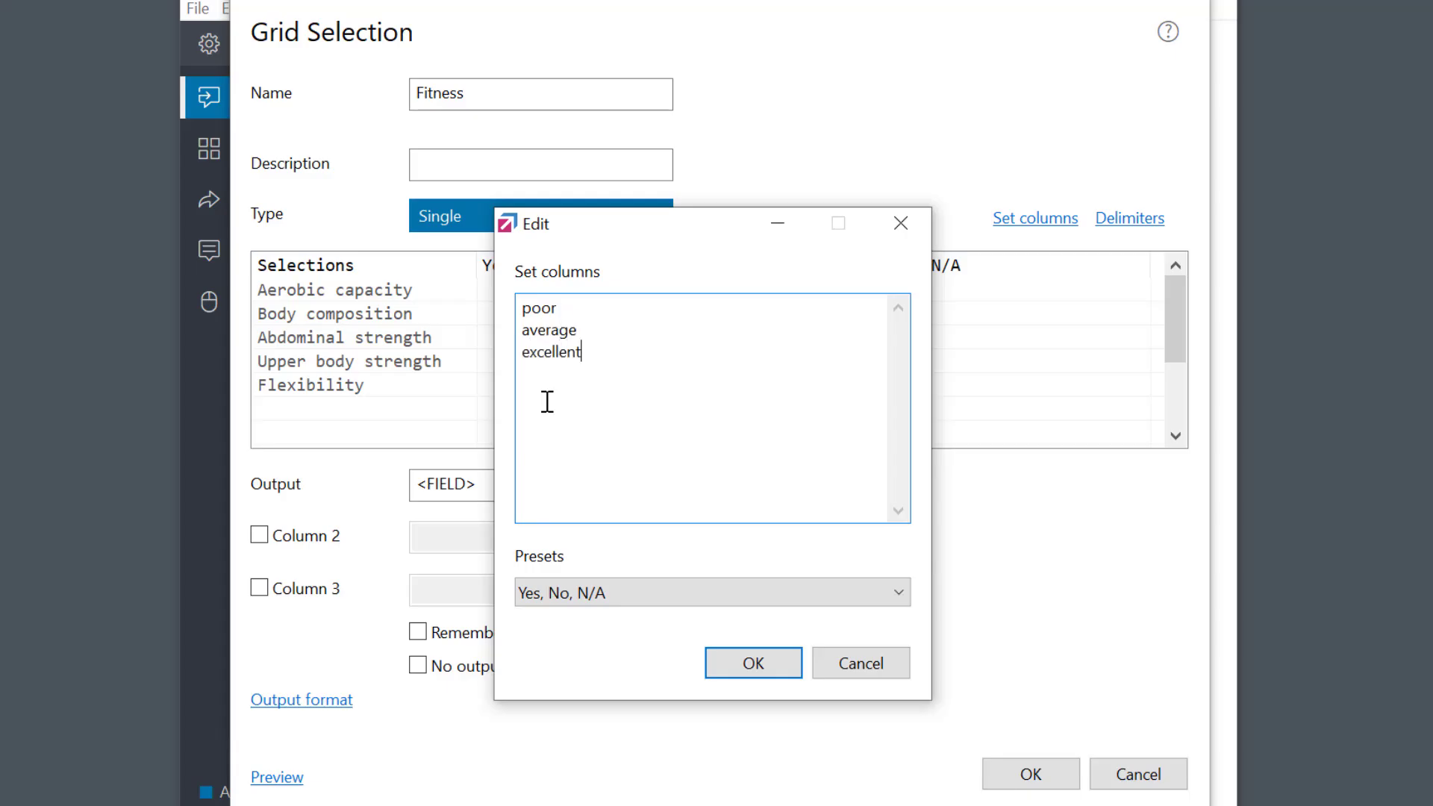
click(746, 665)
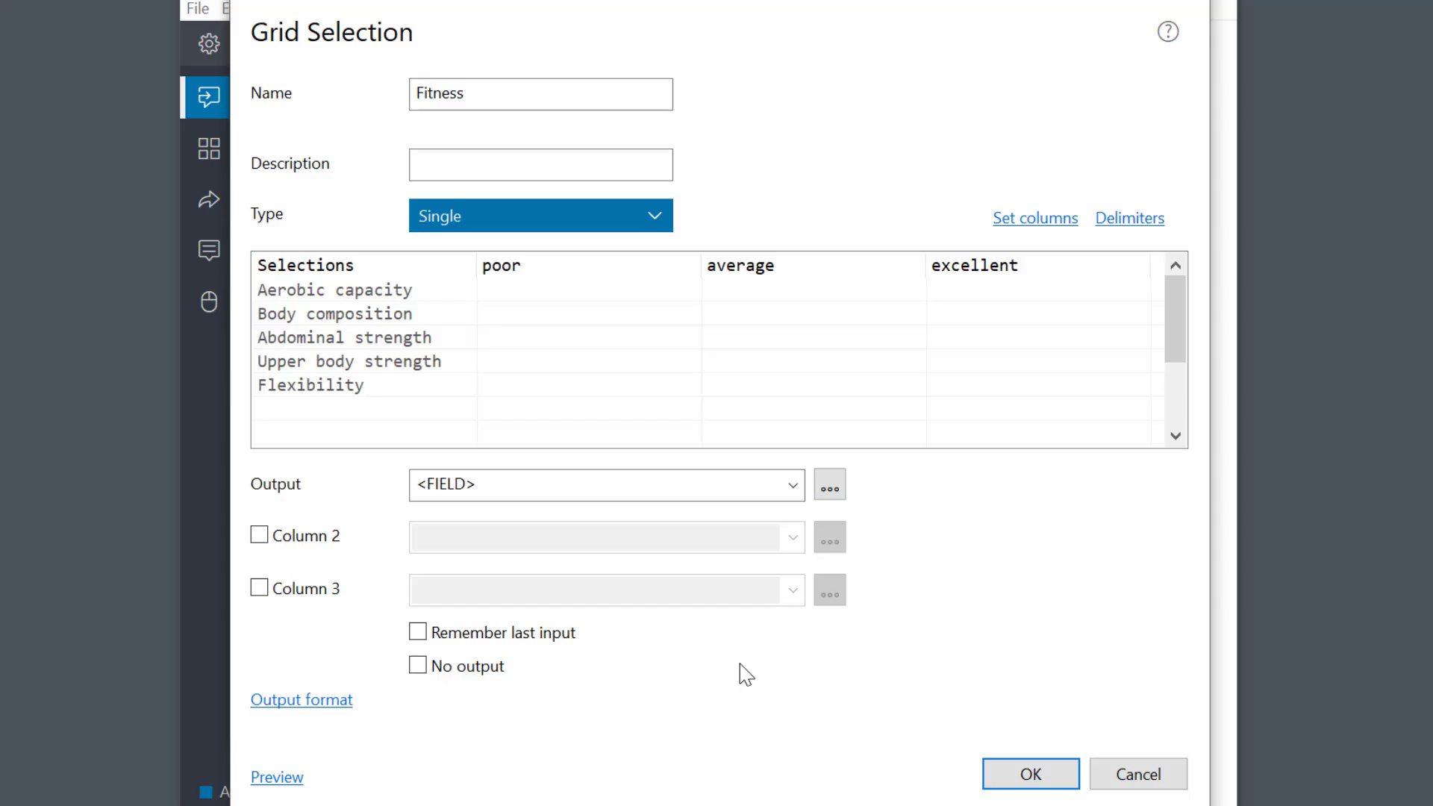
Set the Fitness grid's output to <SELECTION> <COLUMN>.
click(792, 491)
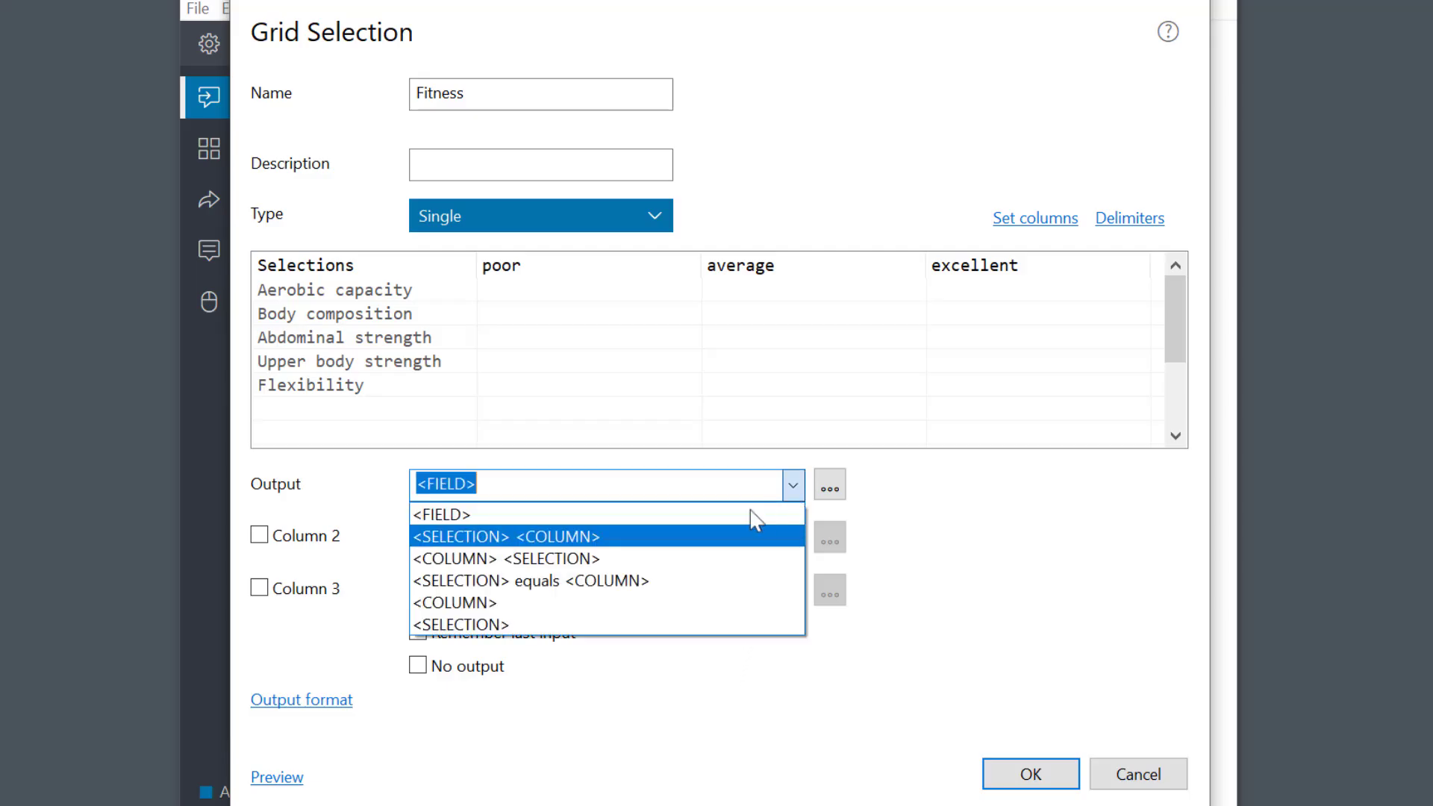
click(686, 537)
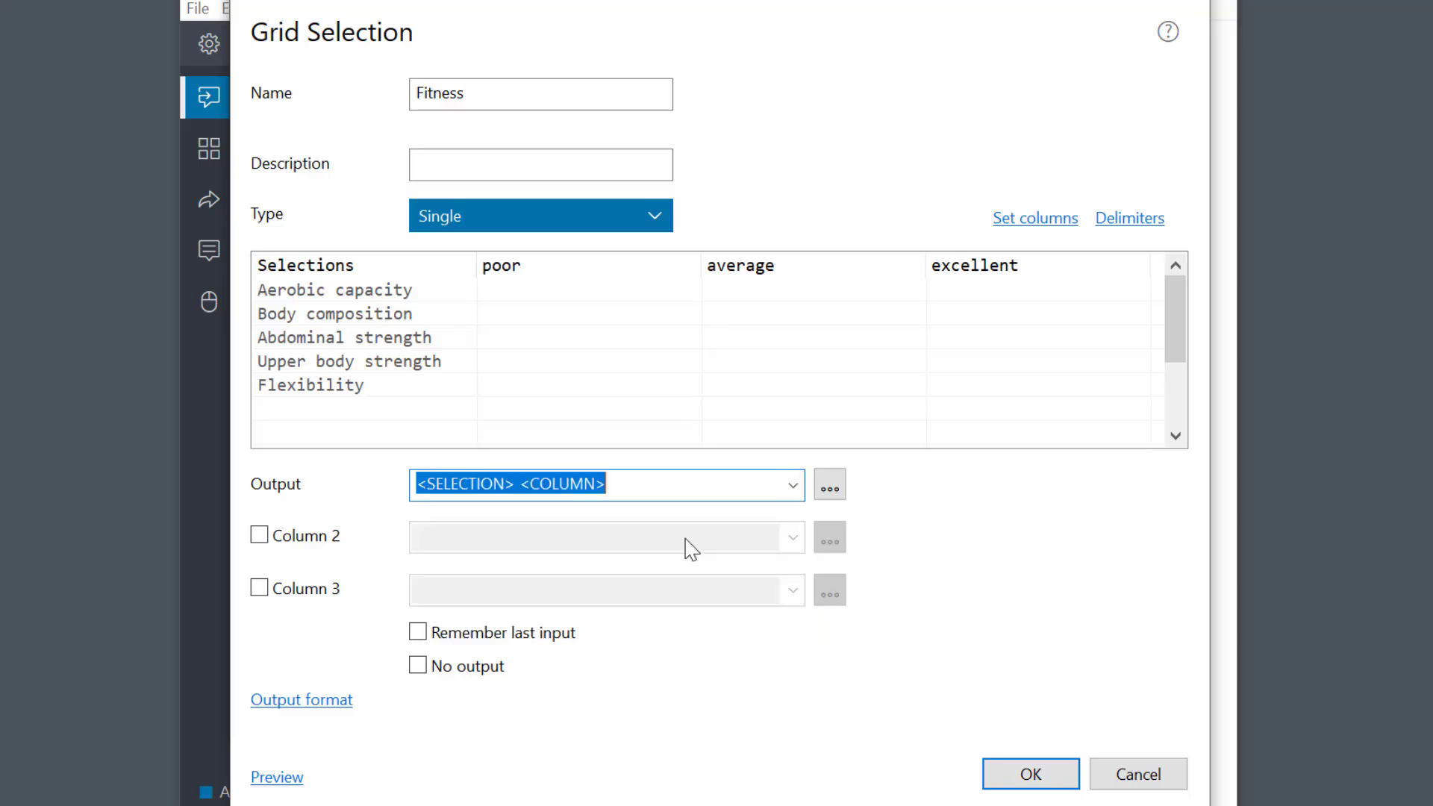
Set both the delimiter and last delimiter of the Fitness grid to {Enter} and disable grouped output.
click(1127, 220)
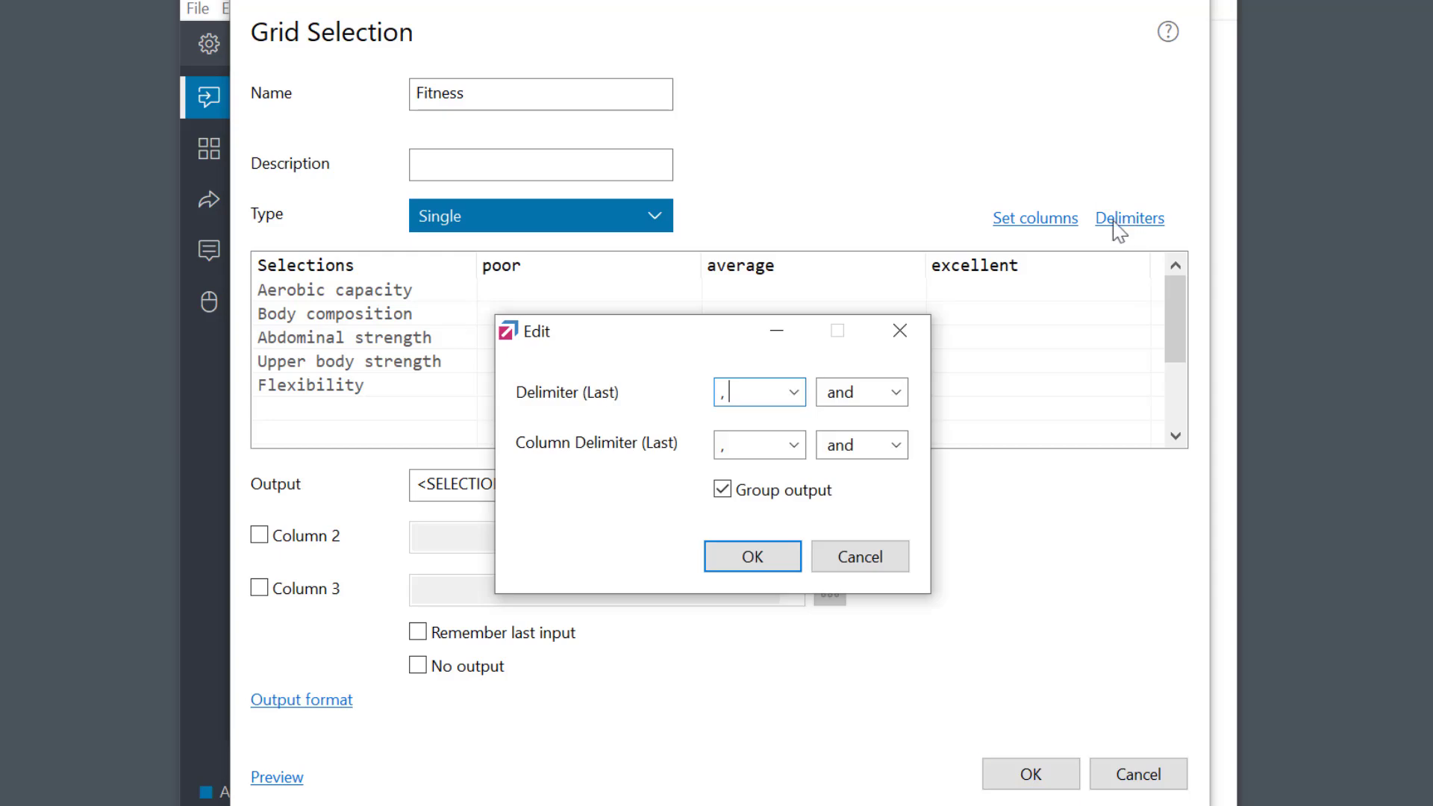
click(794, 392)
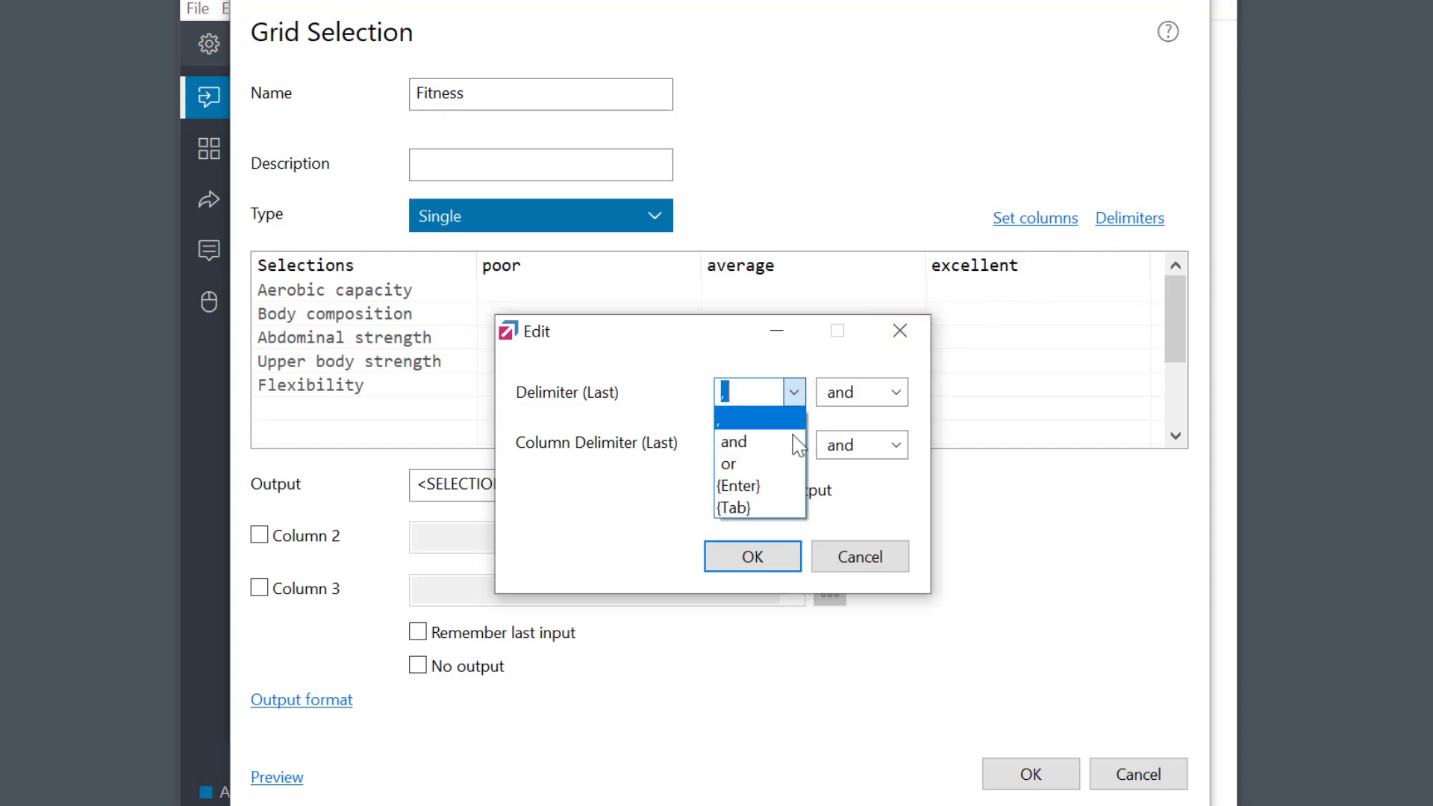
click(784, 486)
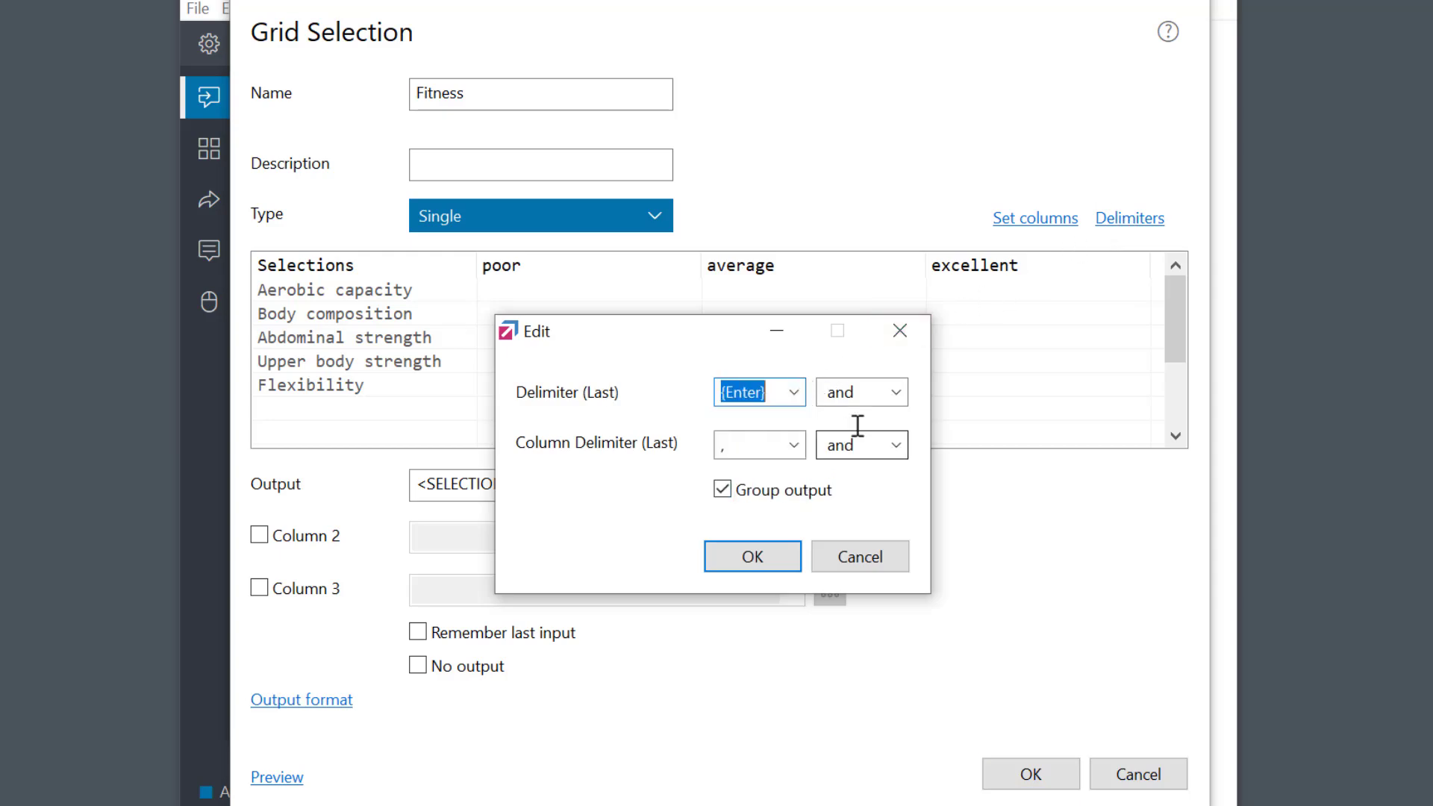
click(896, 394)
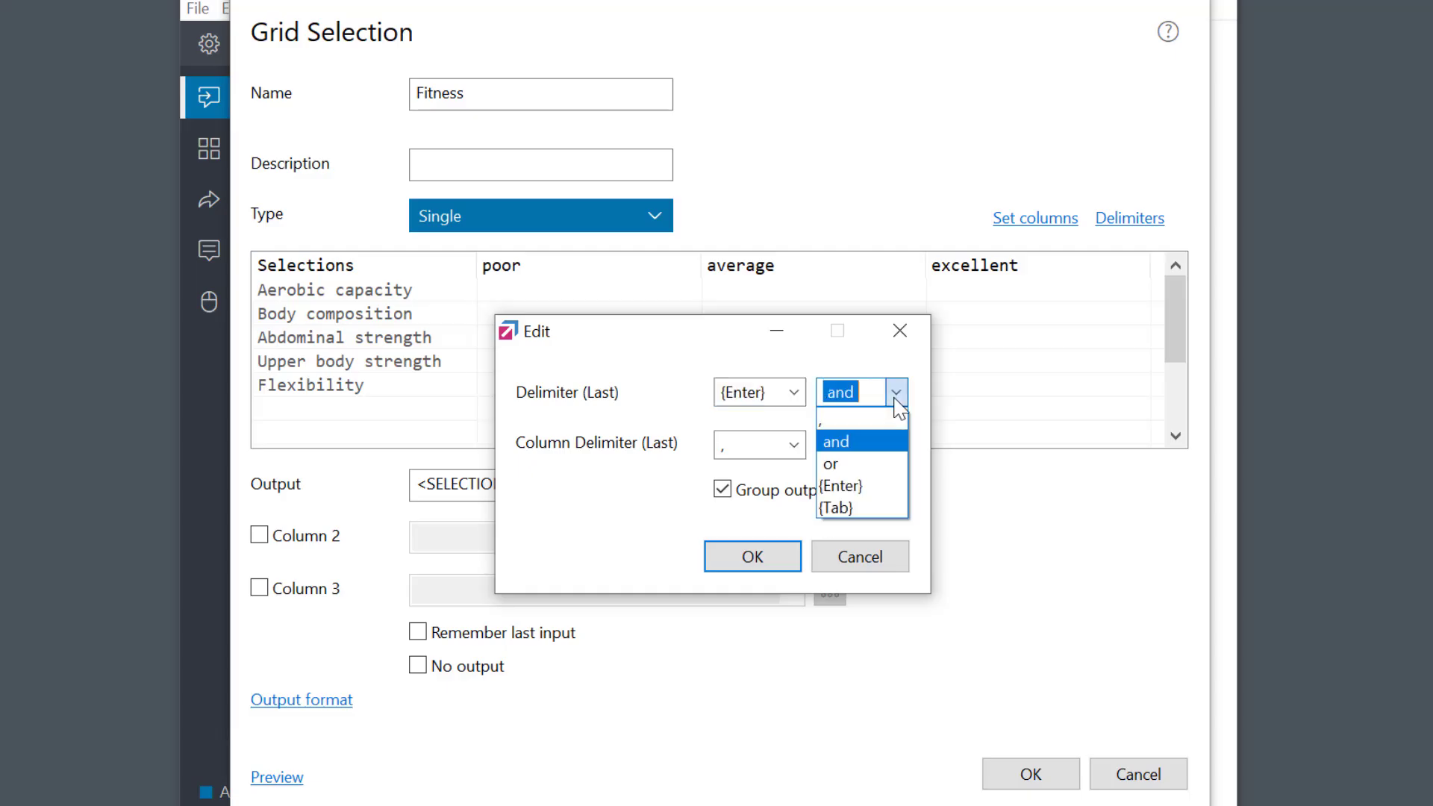
click(860, 488)
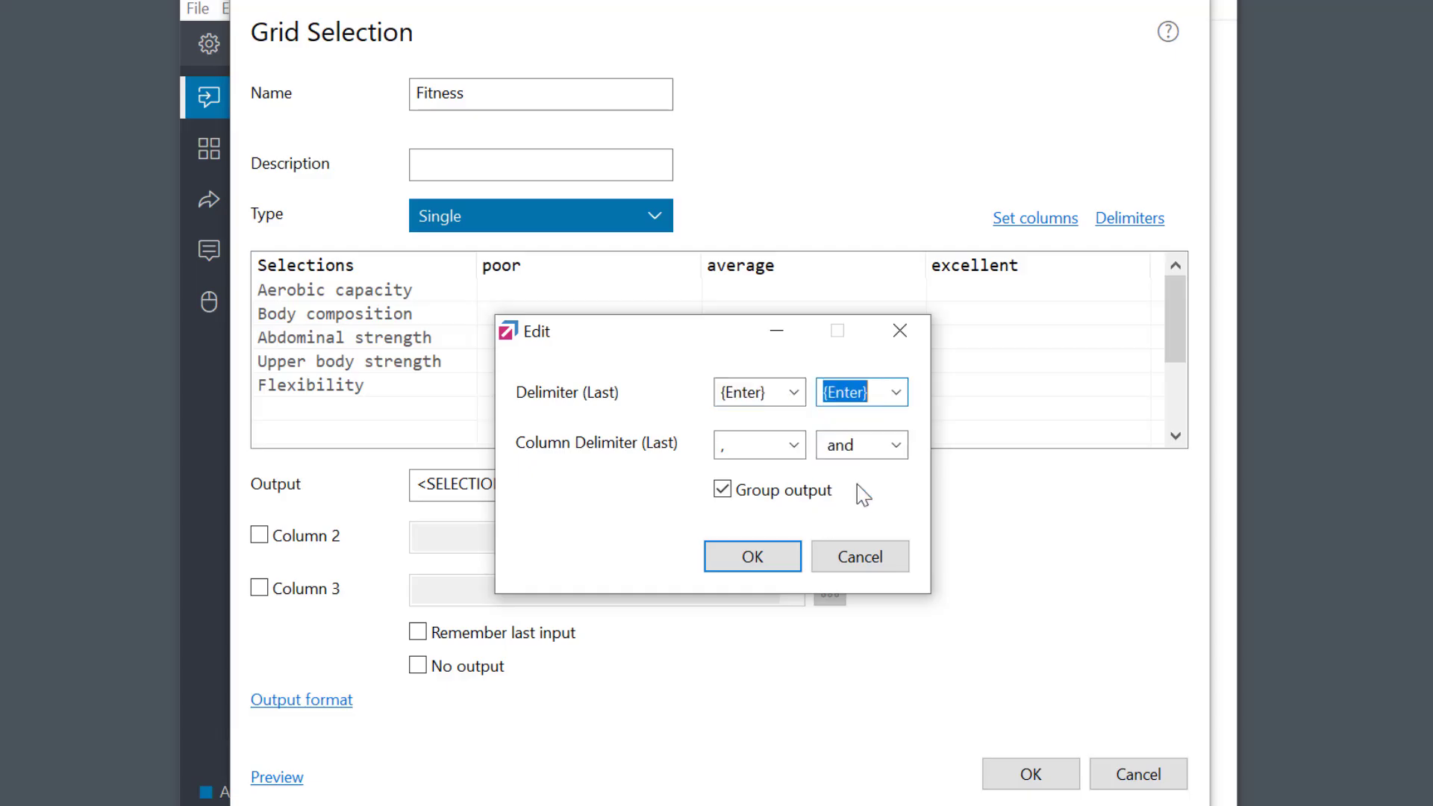
click(724, 489)
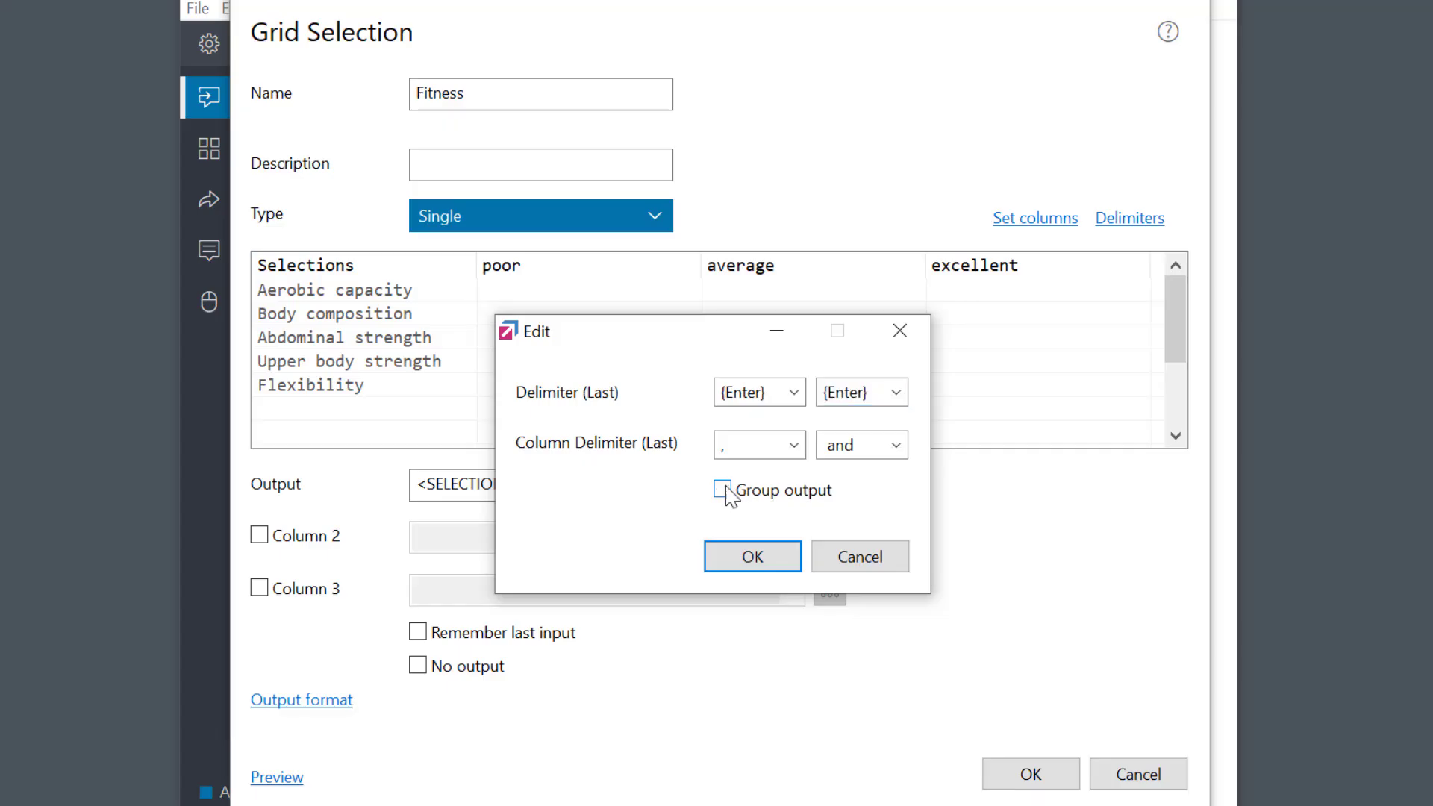
click(753, 558)
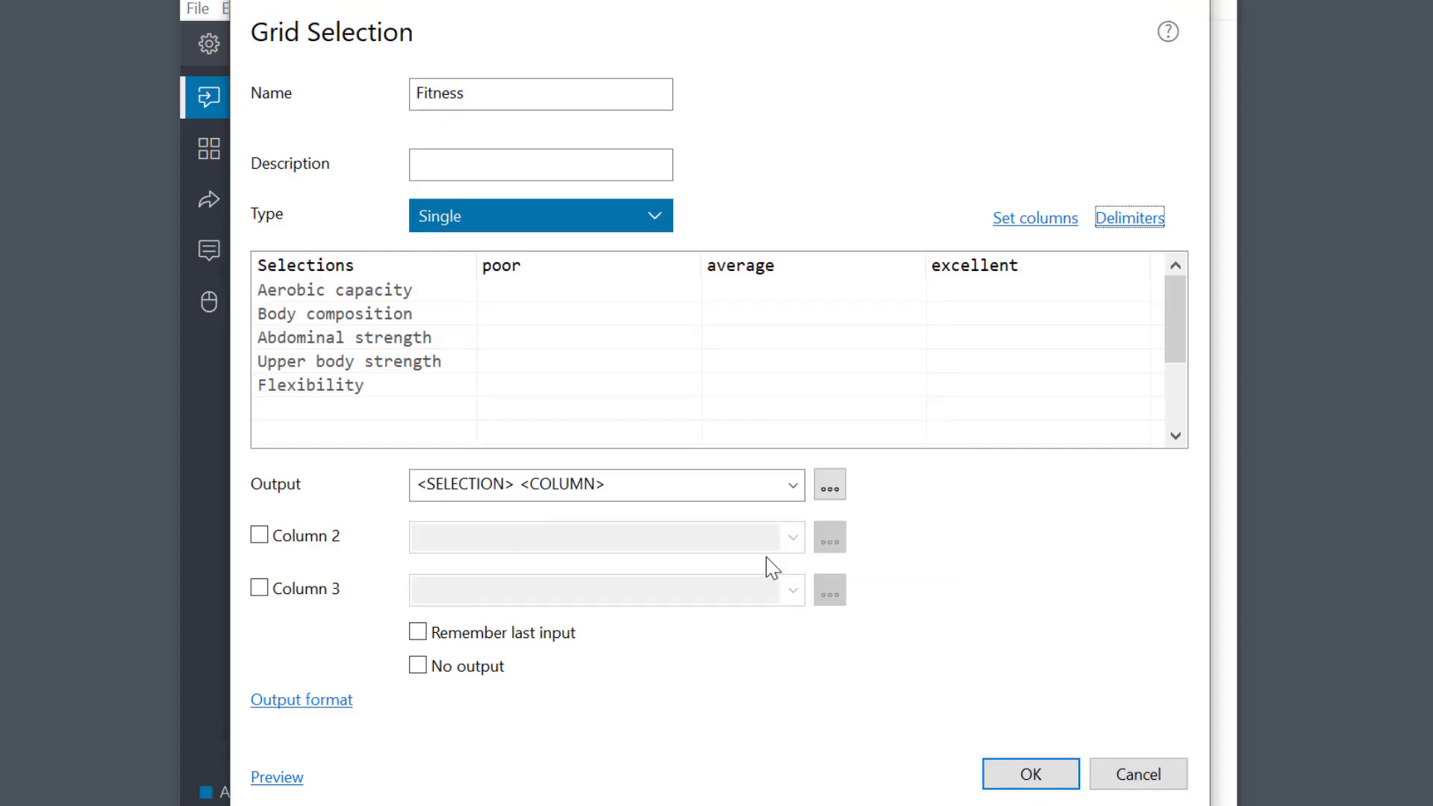
Preview the Fitness grid with aerobic capacity and body composition average, and abdominal and upper body strength excellent.
click(276, 778)
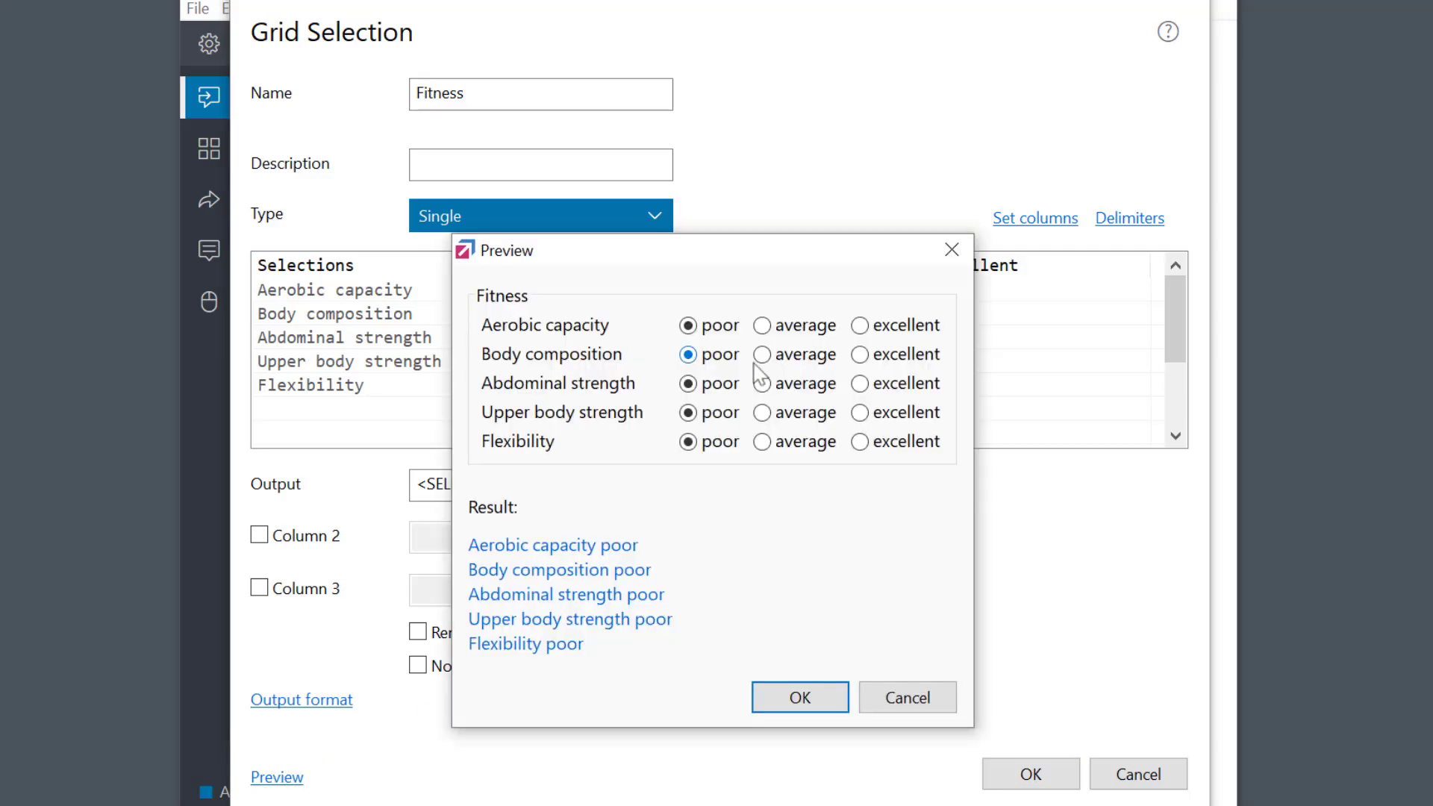
click(793, 326)
click(805, 358)
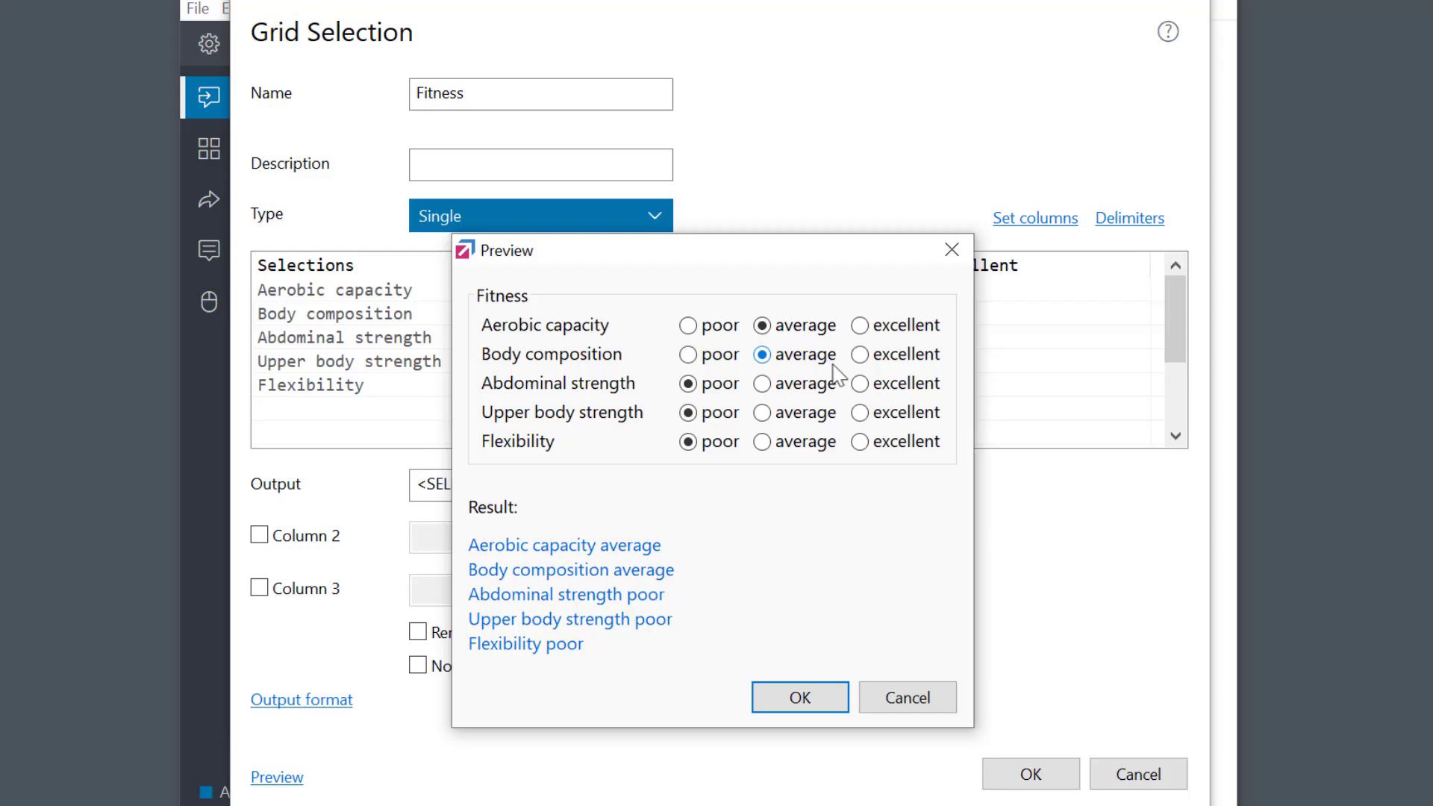
click(880, 384)
click(885, 414)
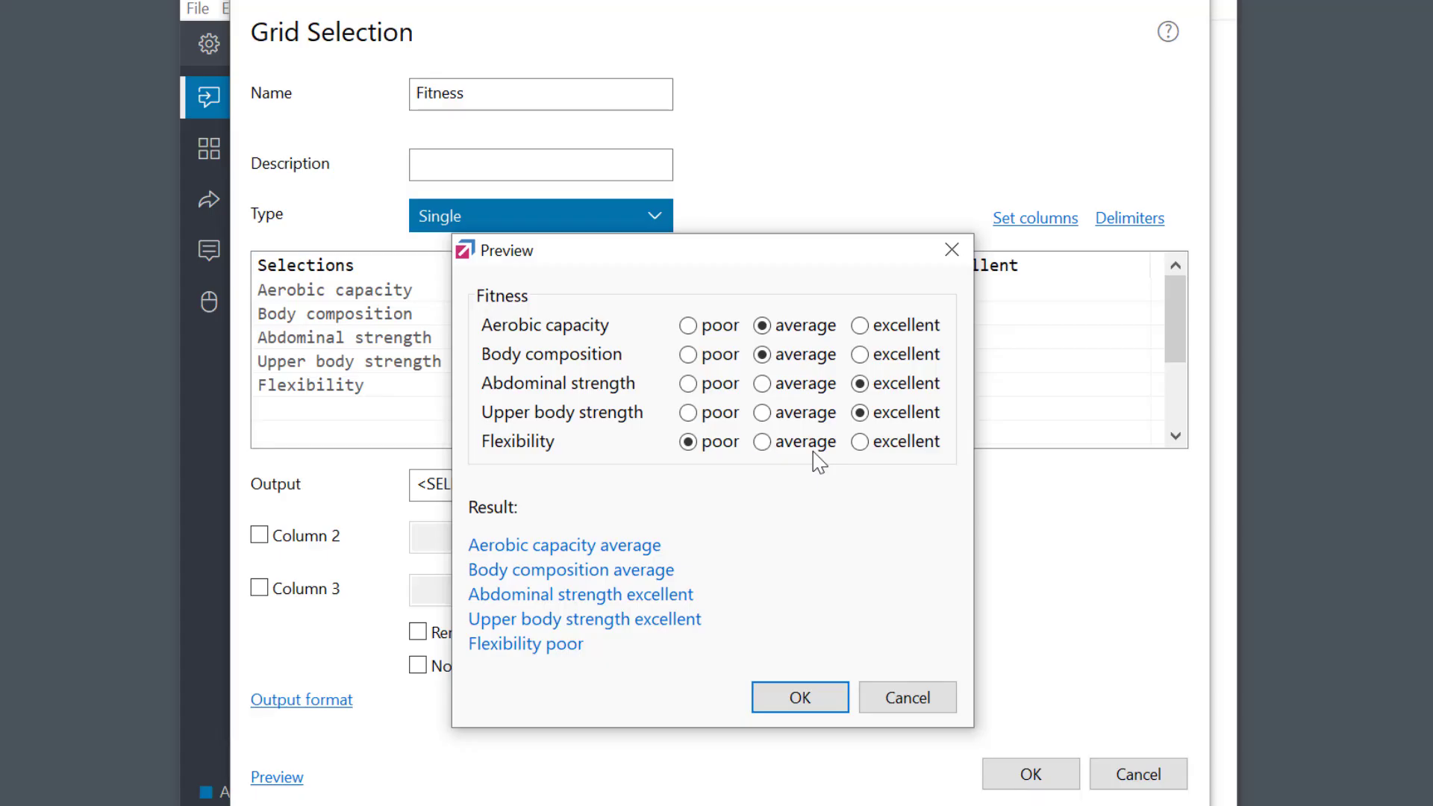
click(925, 697)
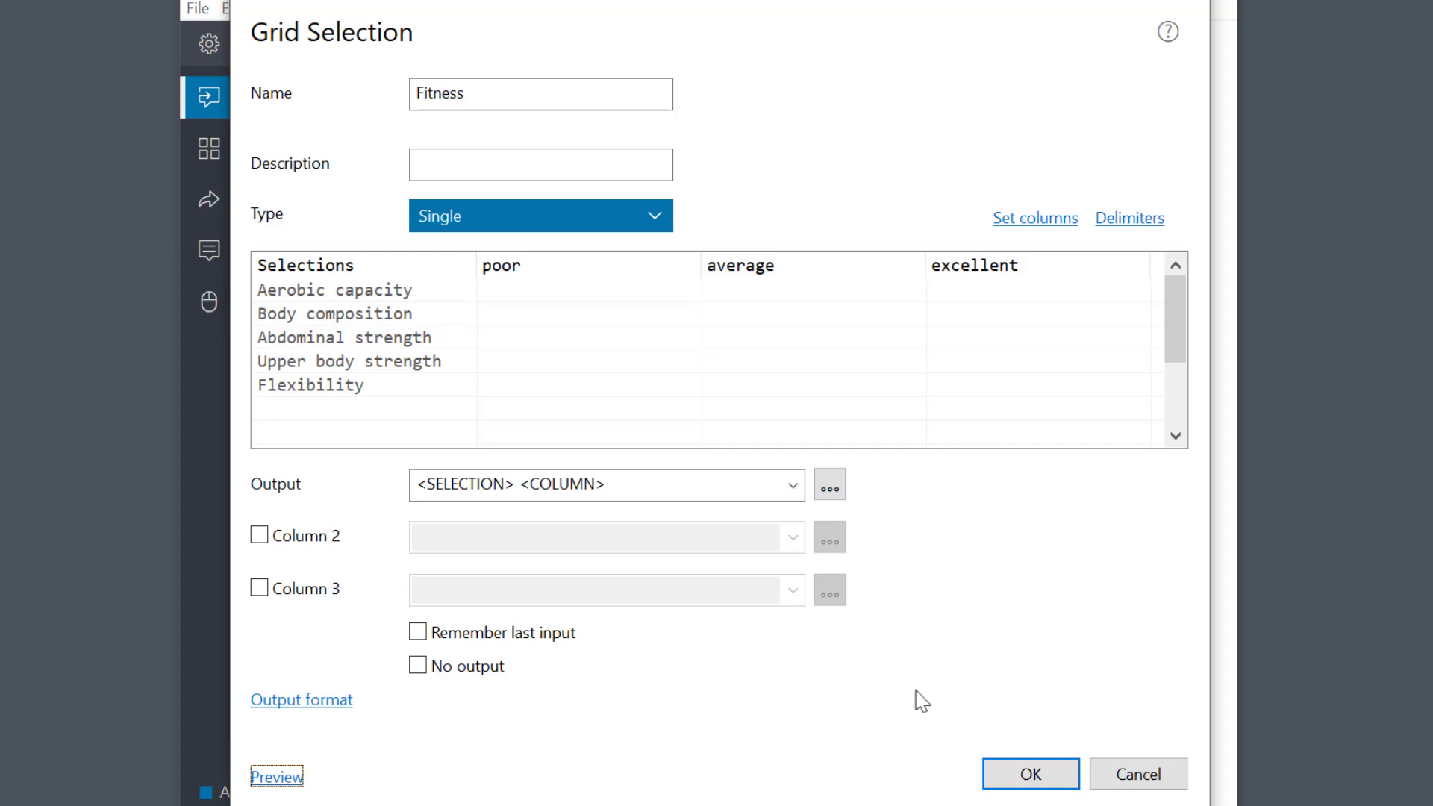
Change the Fitness output to <SELECTION> is <COLUMN> and enable a separate Column 3 output of <SELECTION> is <COLUMN>, great!
click(520, 483)
text(is)
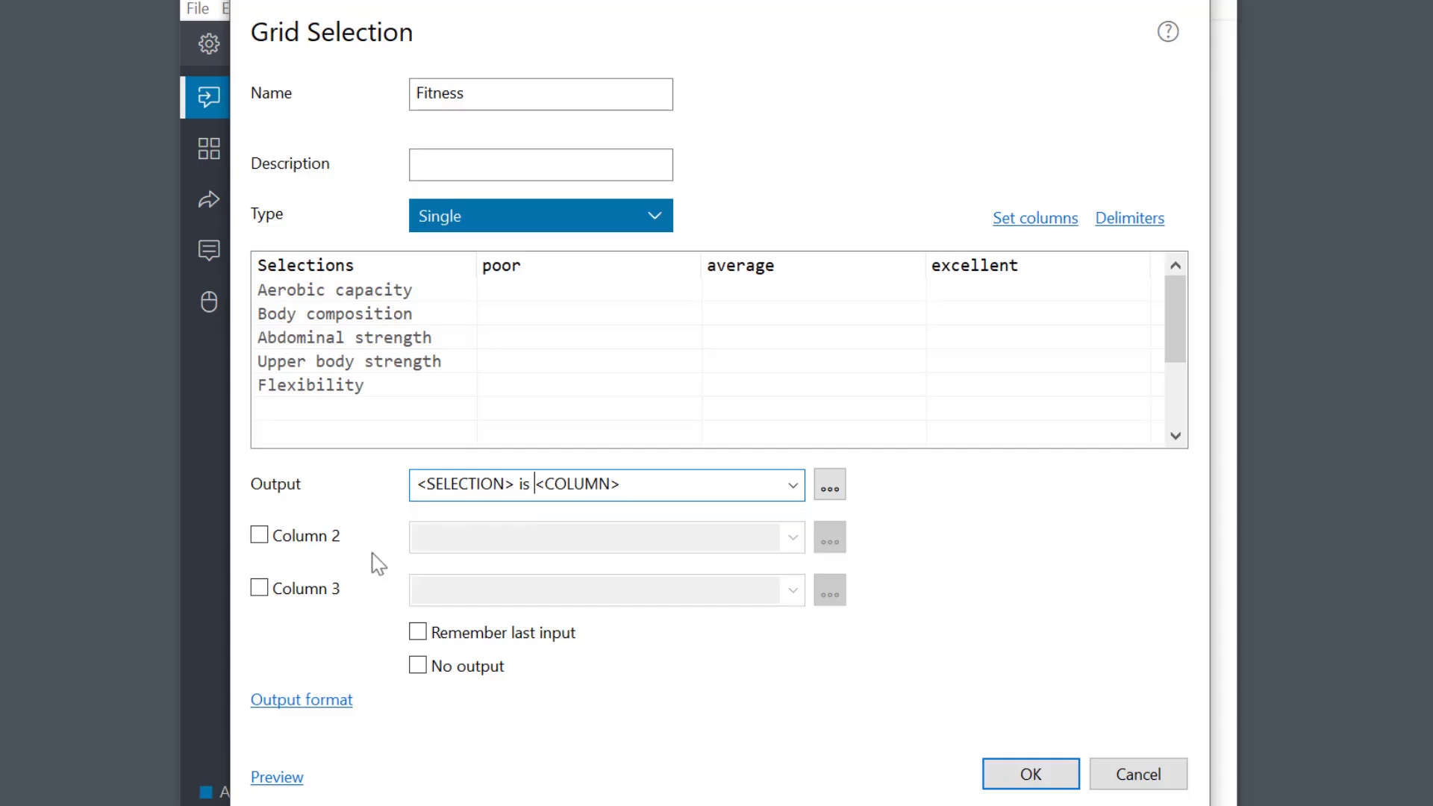
click(256, 590)
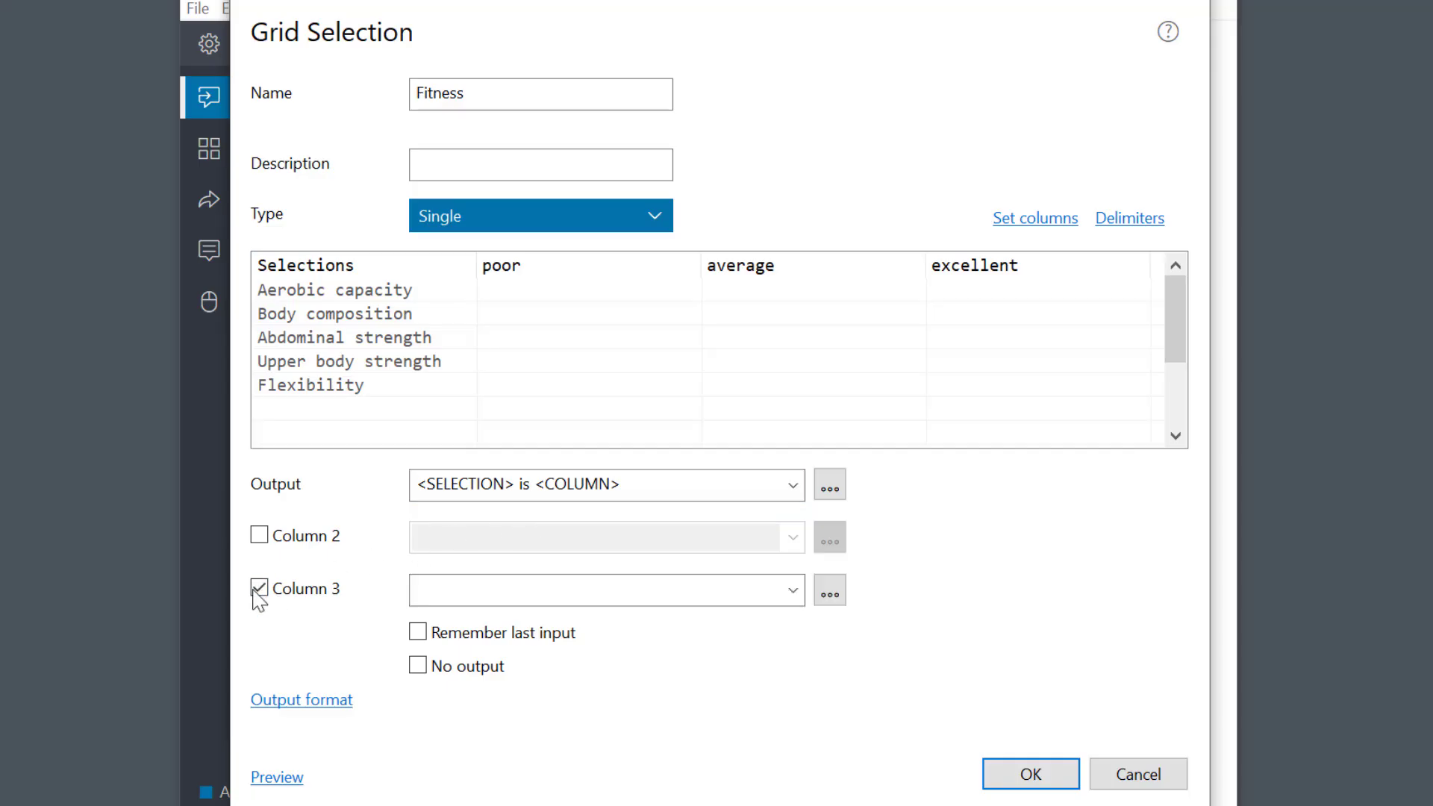
click(791, 591)
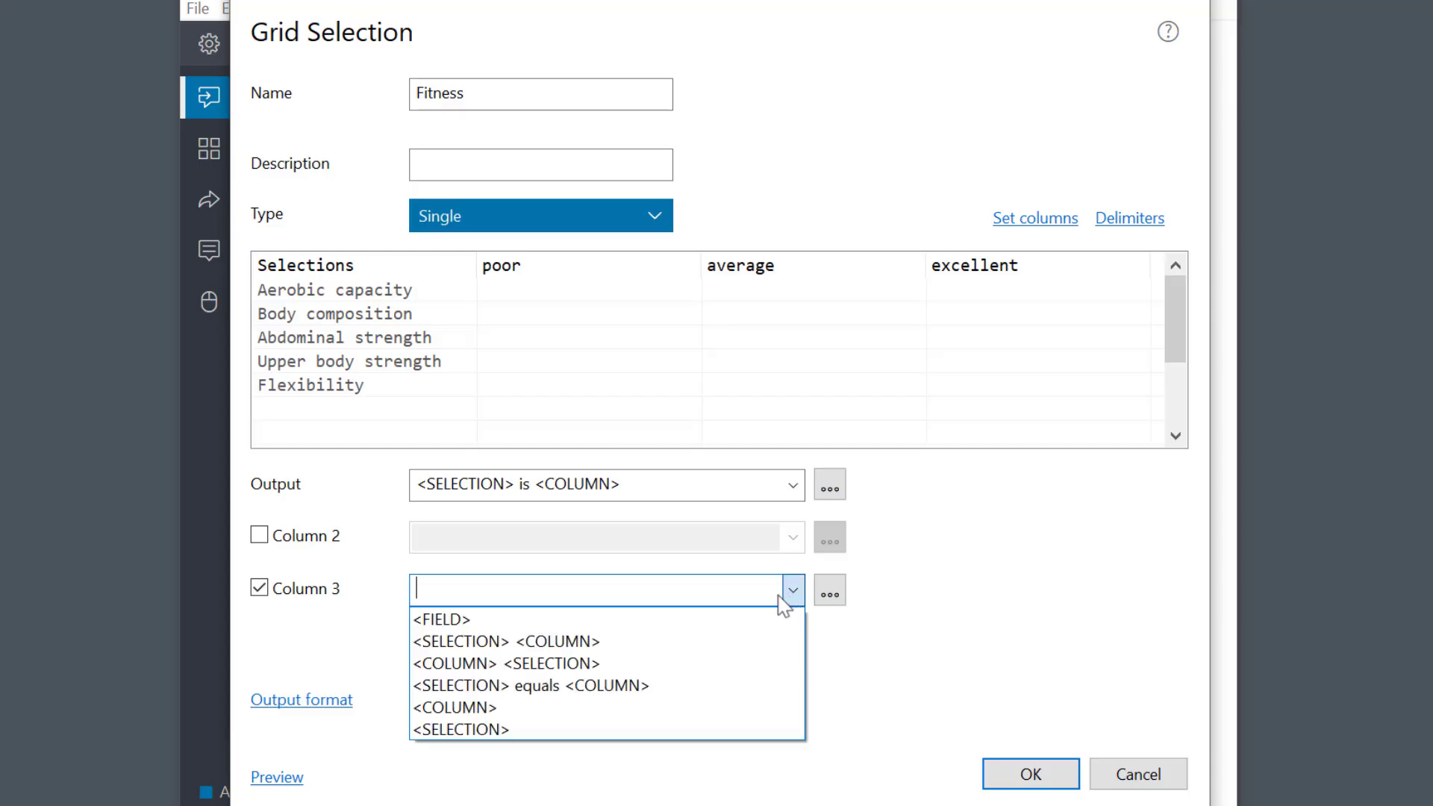
click(630, 641)
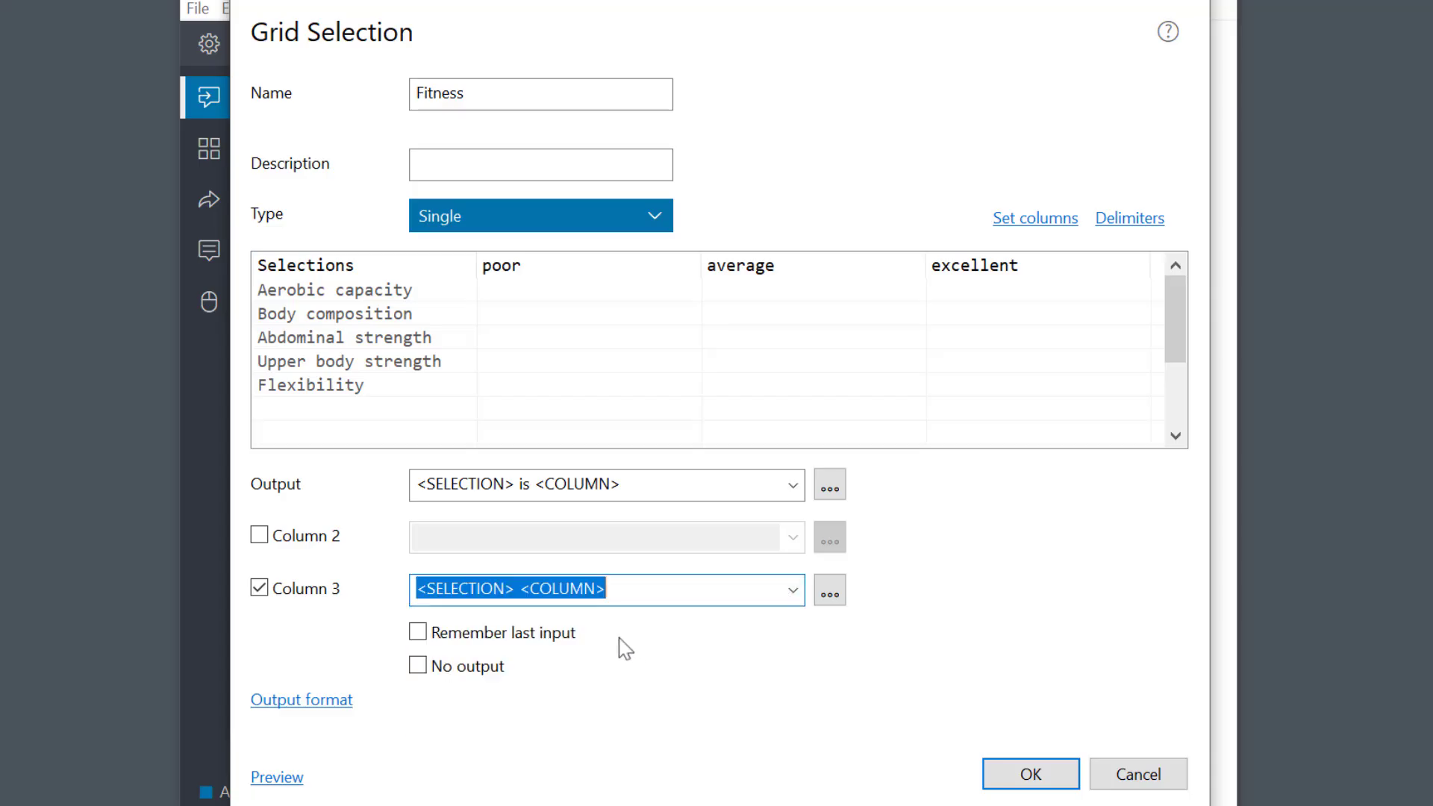
click(515, 589)
text(is)
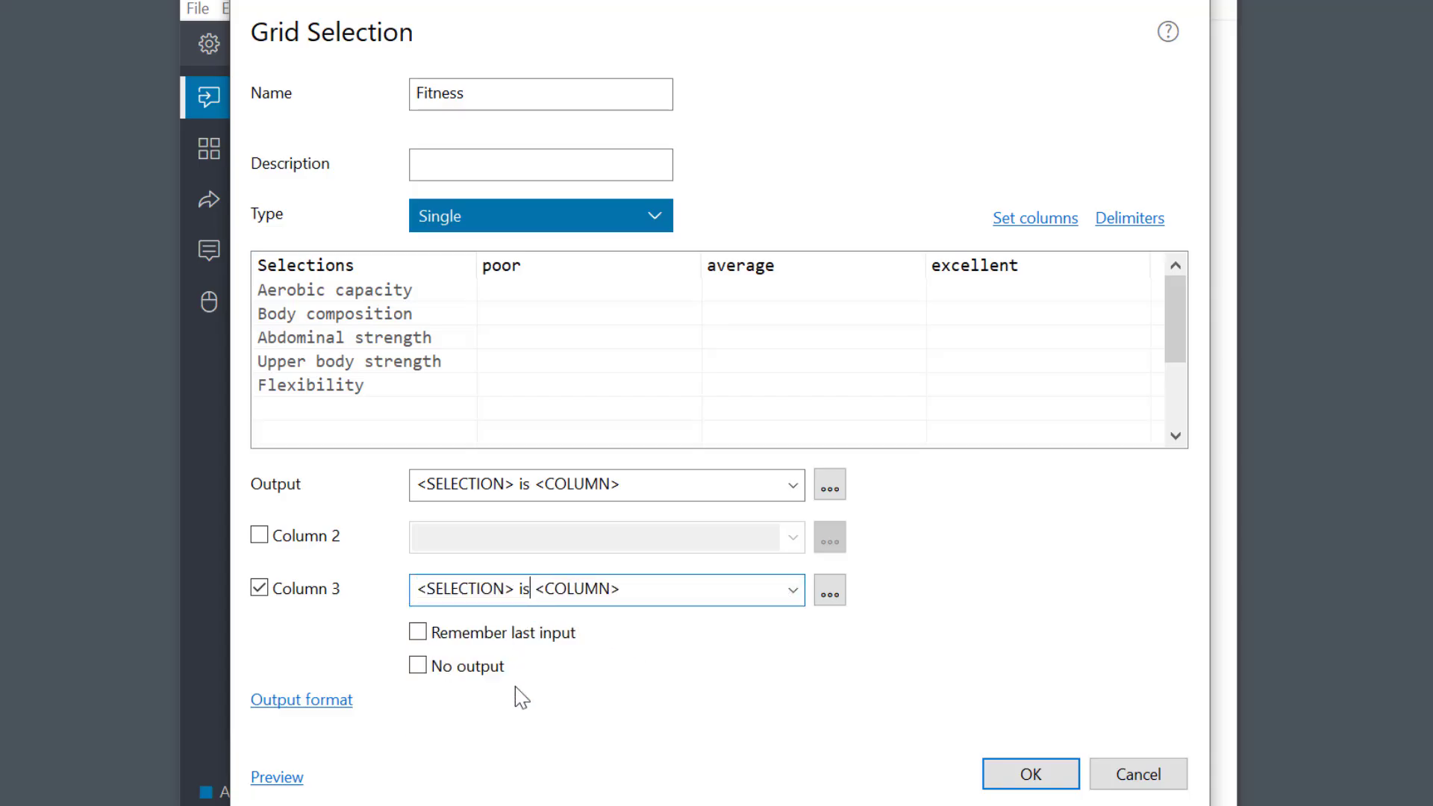
click(619, 590)
text(, great!)
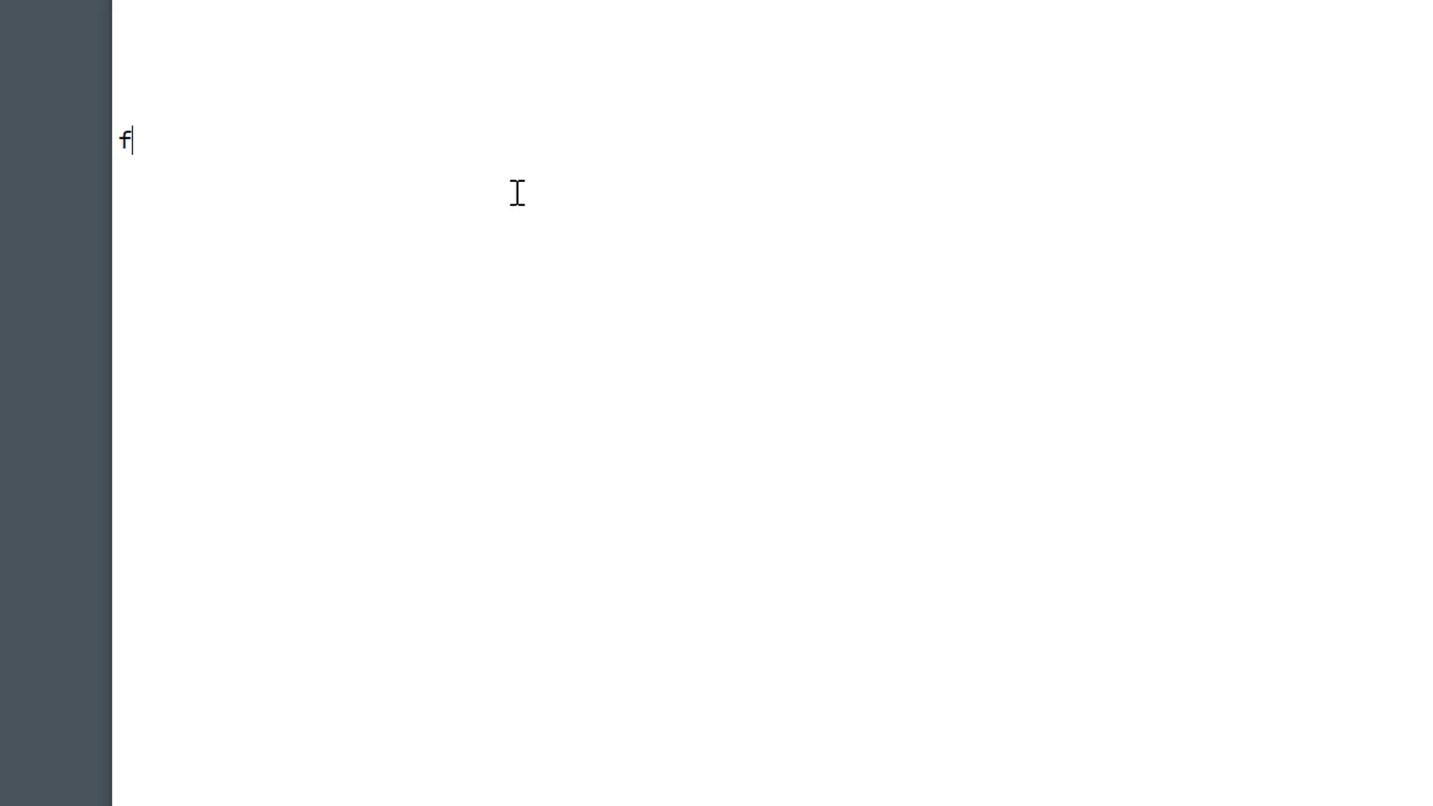
Expand the fitness test snippet in the document with the abbreviation ftn and enter the person's full name.
text(tn)
key(space)
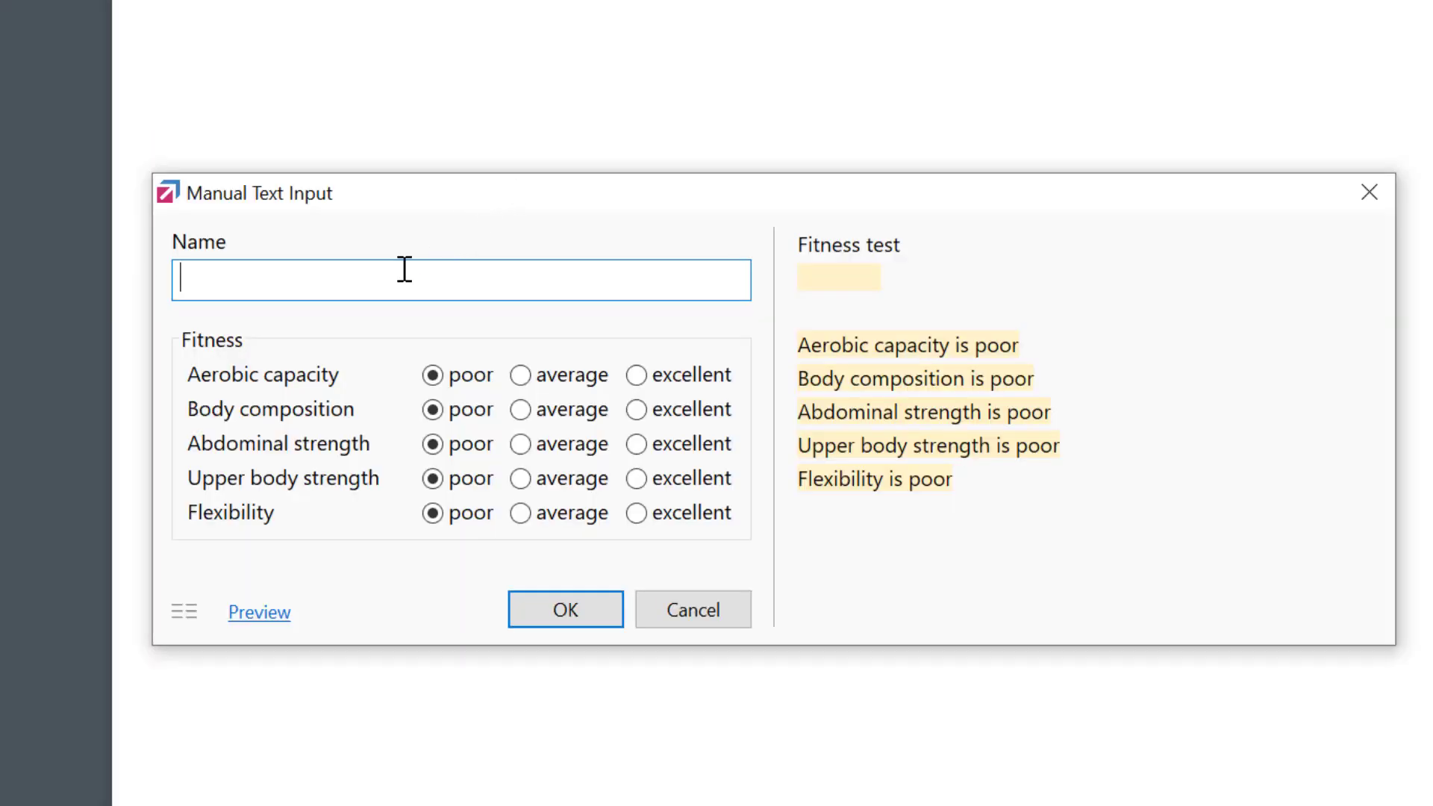
text(David Brown)
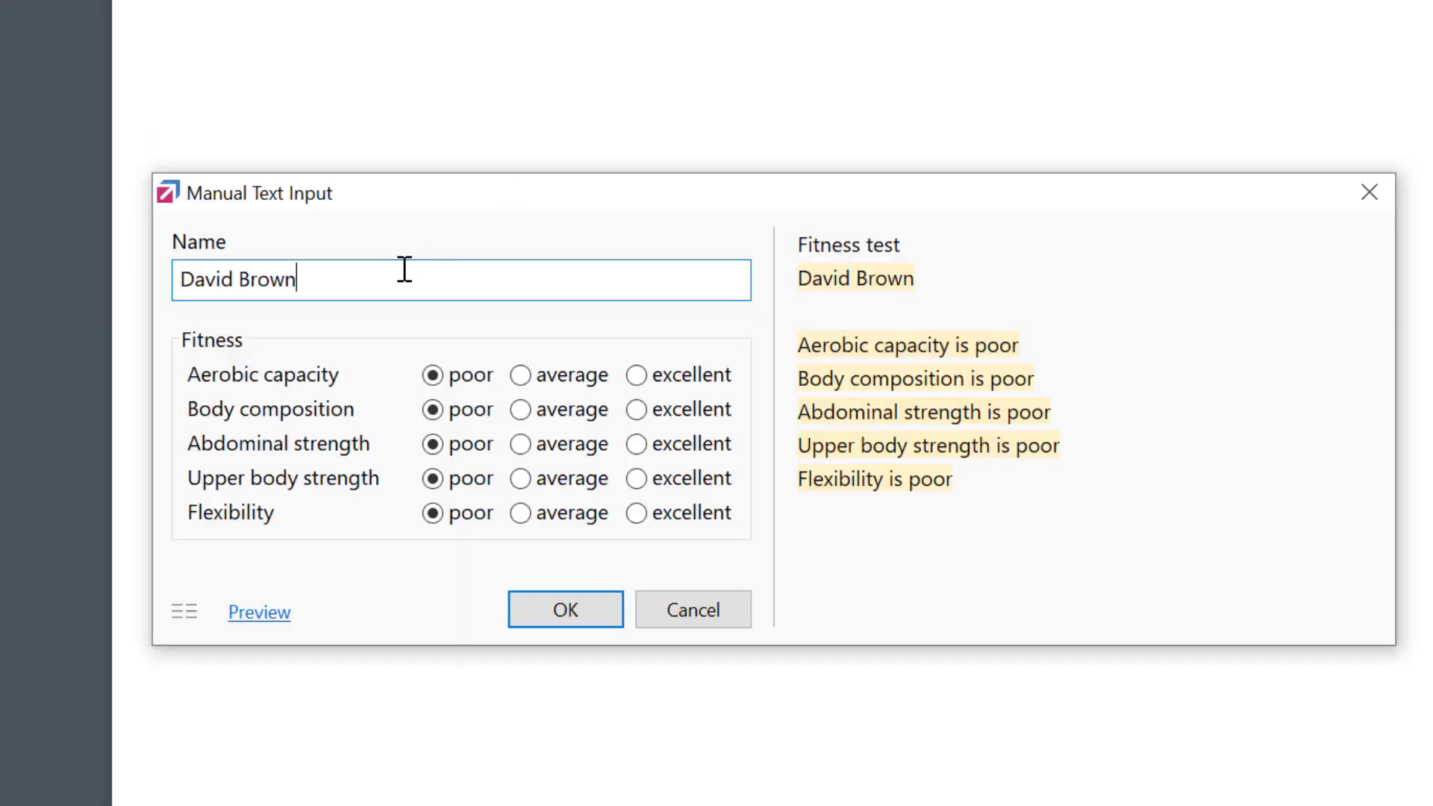
Rate aerobic capacity and abdominal strength excellent, body composition and flexibility average, and insert the resulting text into the document.
click(664, 375)
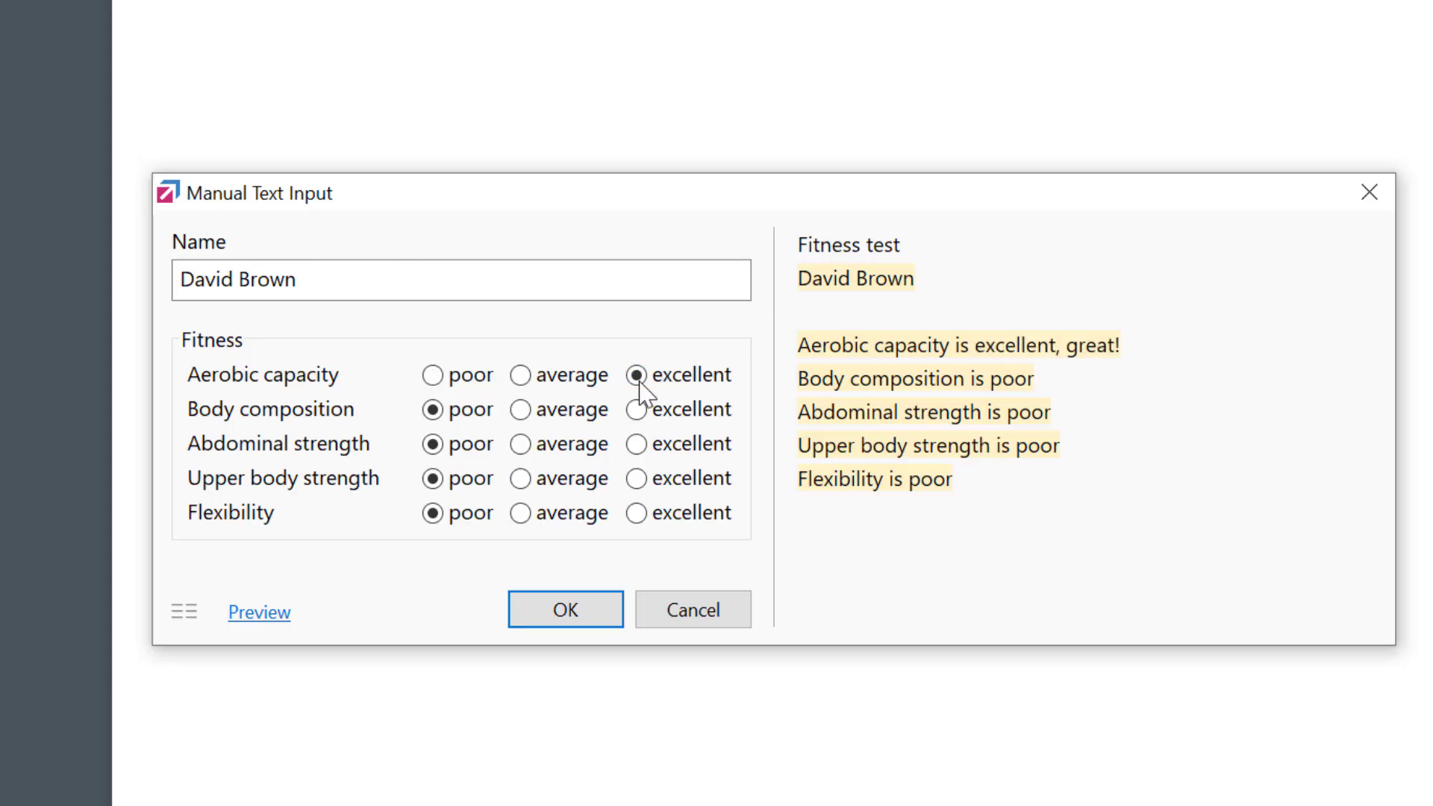
click(567, 415)
click(670, 450)
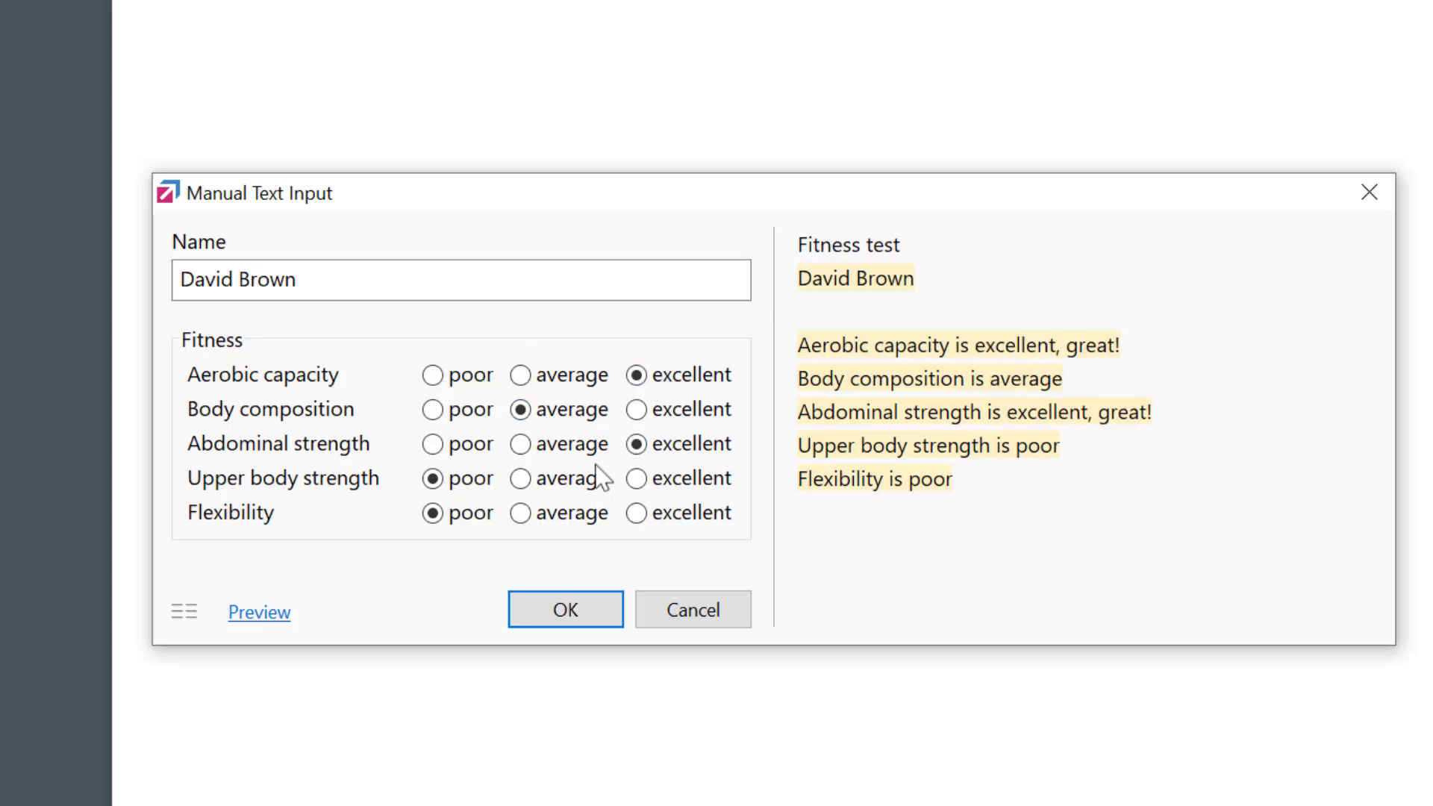
click(570, 514)
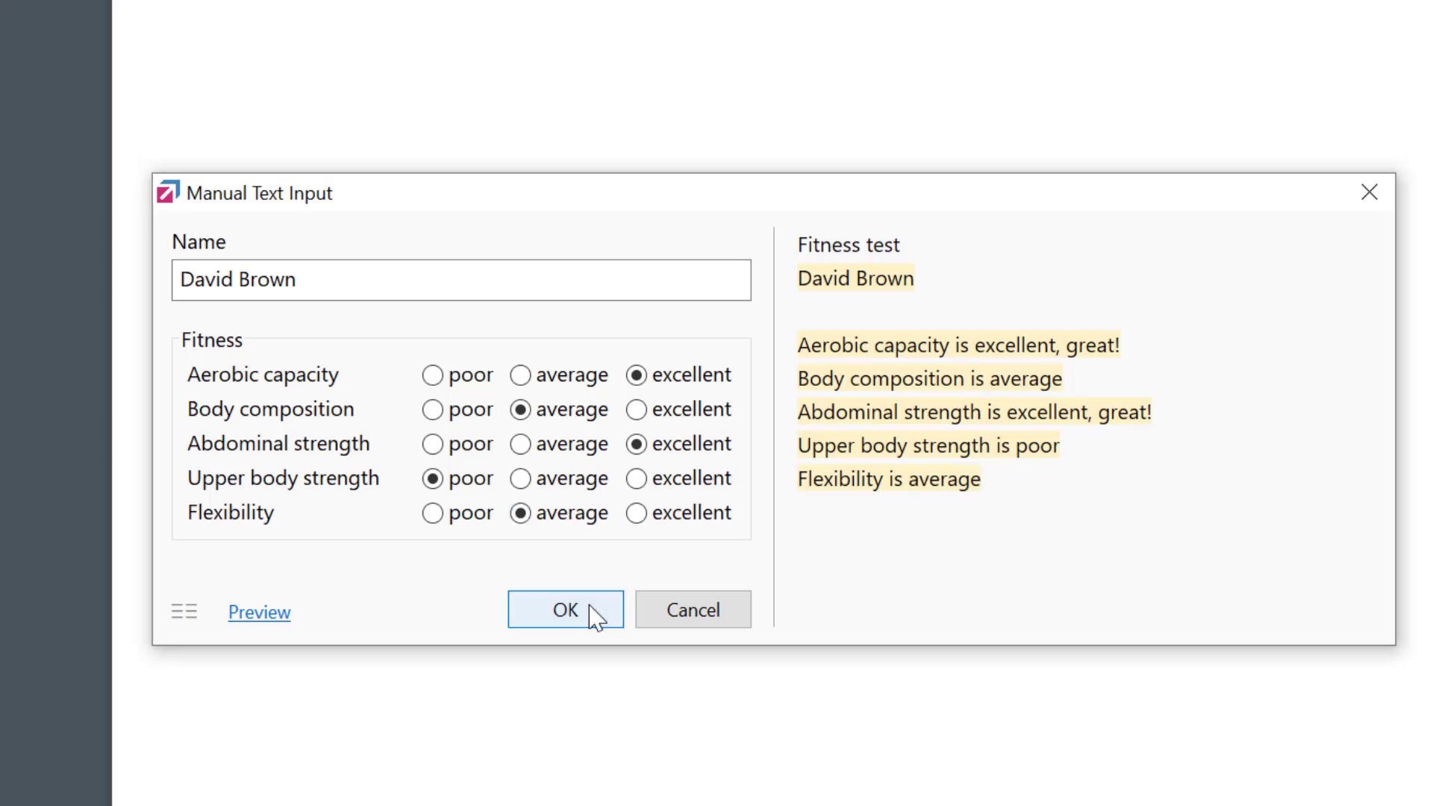
click(565, 609)
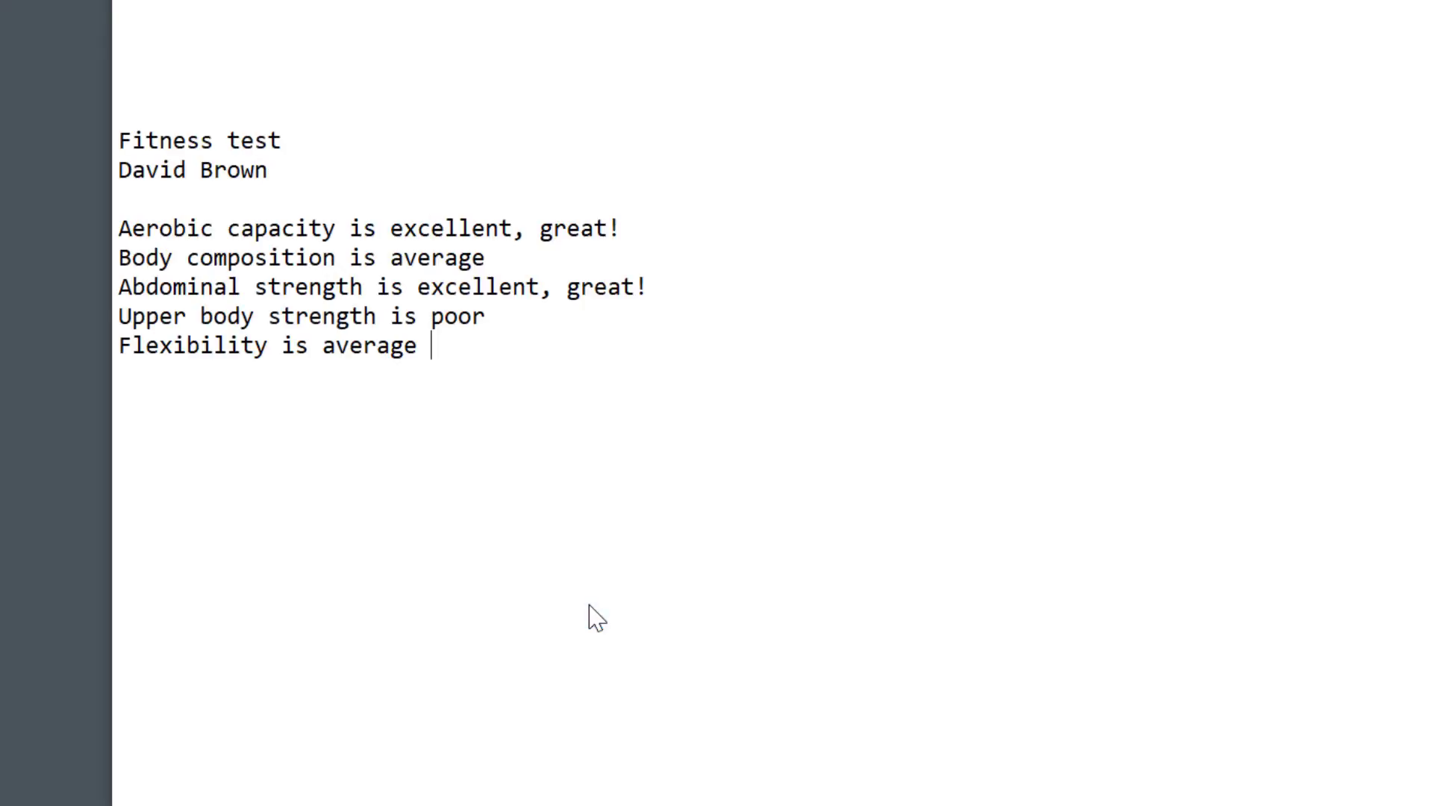